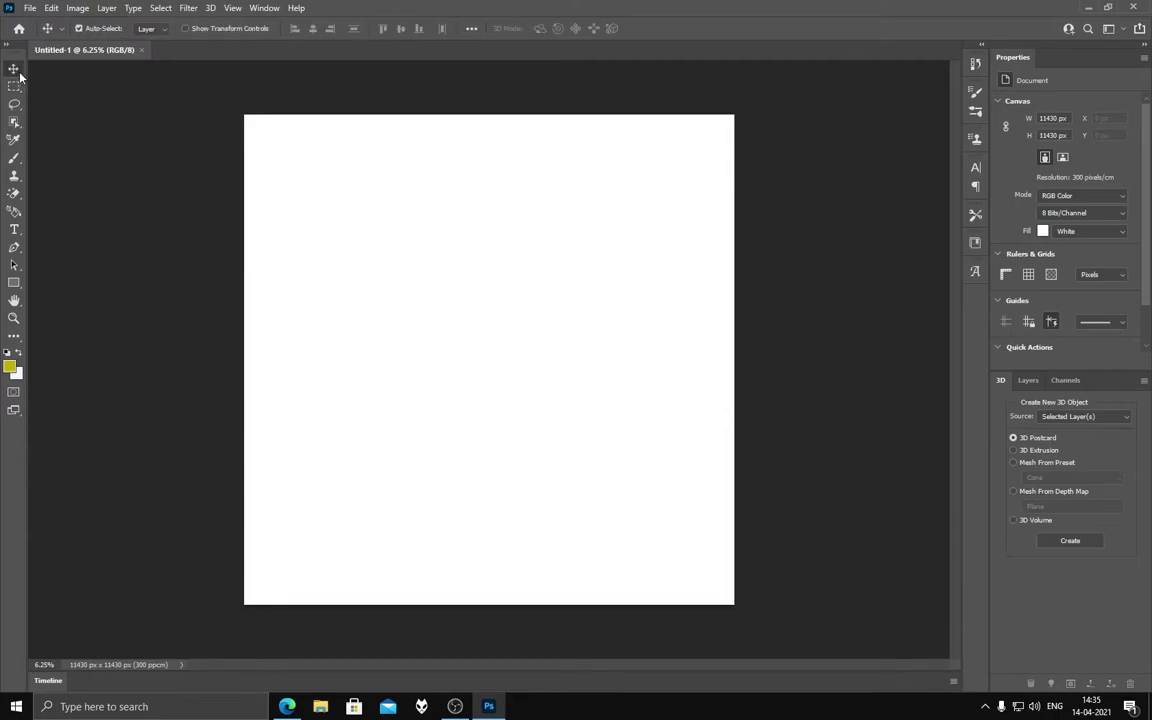
Step: Type a letter D text layer and centre it horizontally and vertically on the canvas
{"action": "key", "text": "t"}
{"action": "left_click", "coordinate": [463, 250]}
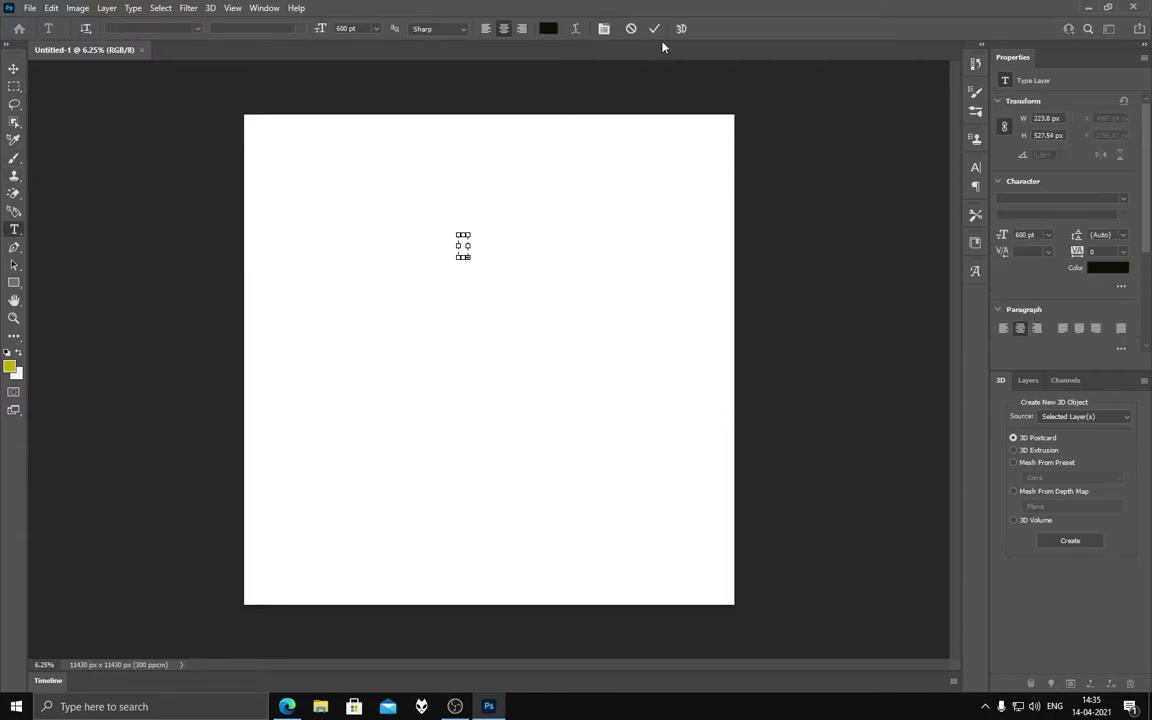
{"action": "type", "text": "D"}
{"action": "key", "text": "ctrl+Return"}
{"action": "key", "text": "v"}
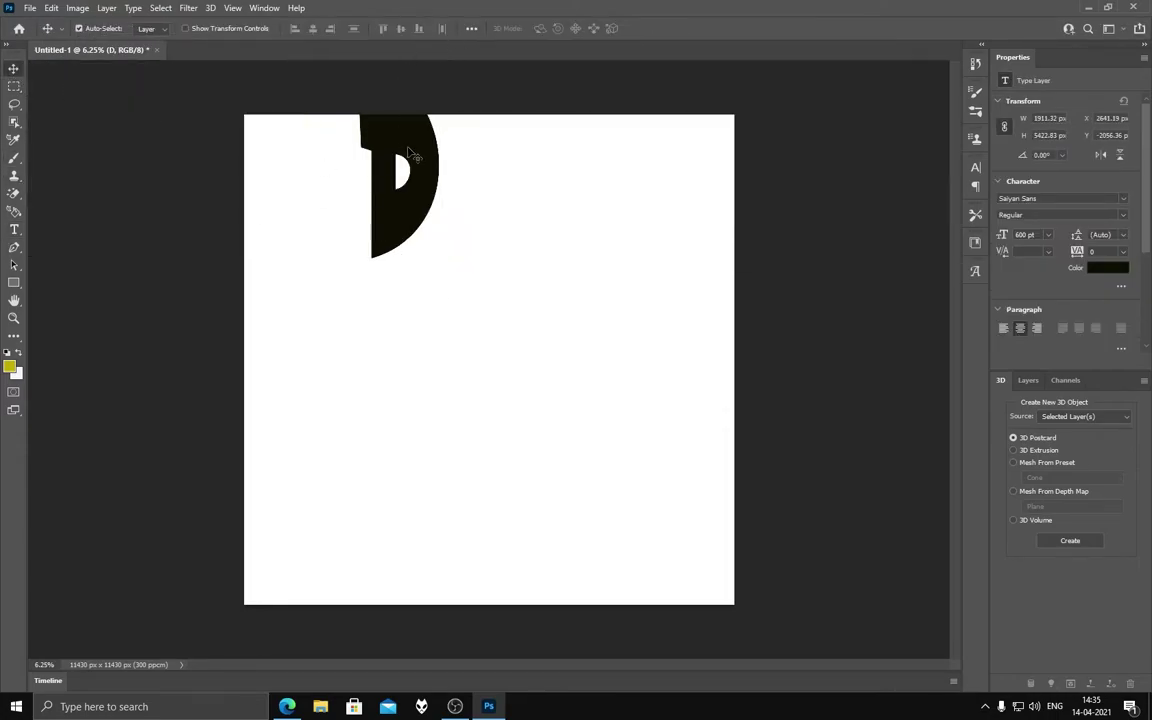
{"action": "left_click", "coordinate": [471, 28]}
{"action": "left_click", "coordinate": [427, 62]}
{"action": "left_click", "coordinate": [514, 62]}
{"action": "left_click", "coordinate": [581, 118]}
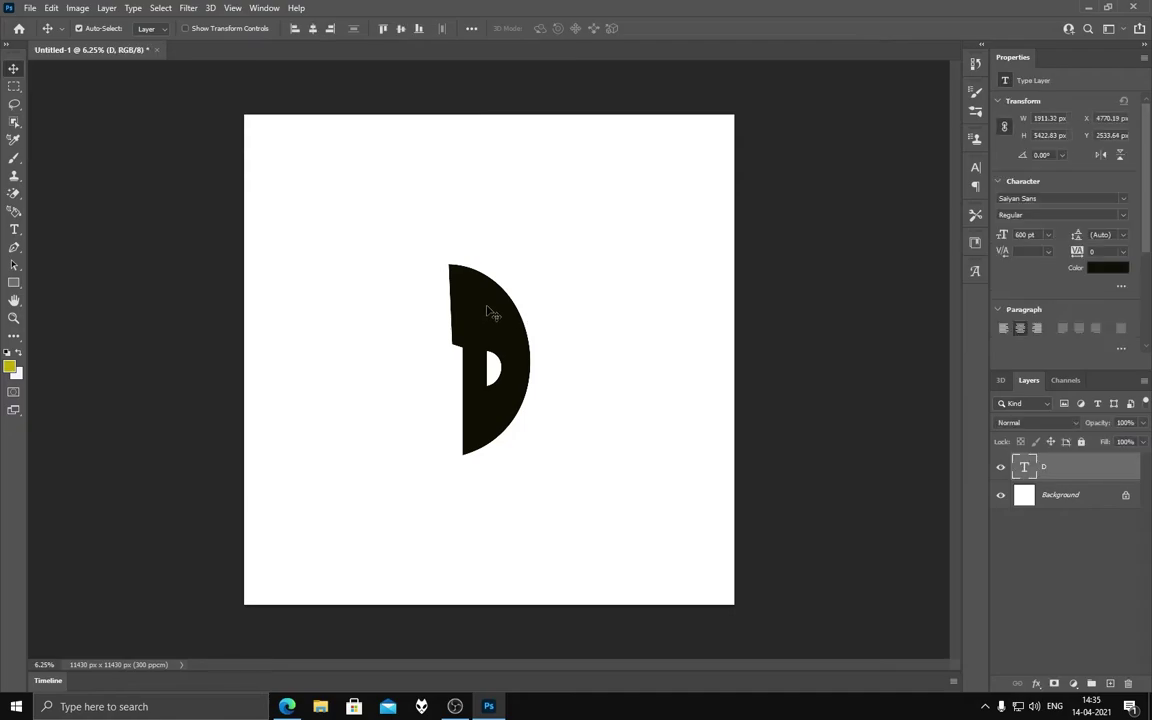
Step: Set the D to 900 pt and move it back to the canvas centre
{"action": "key", "text": "t"}
{"action": "double_click", "coordinate": [458, 316]}
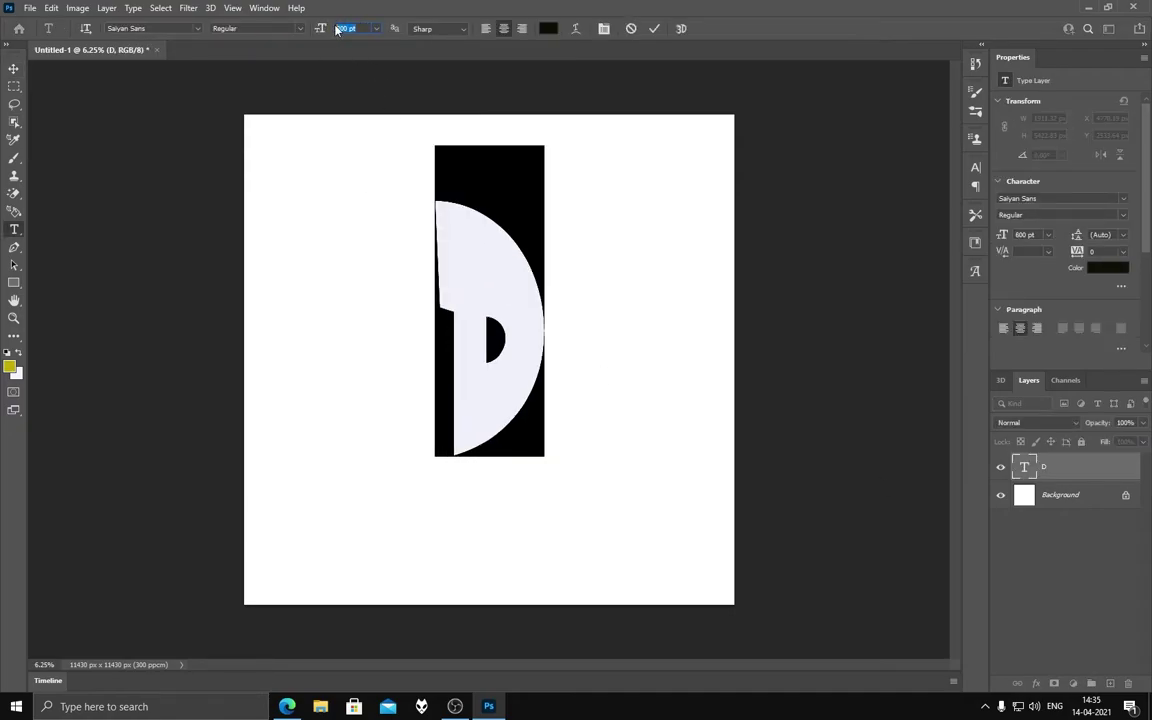
{"action": "type", "text": "900"}
{"action": "key", "text": "Return"}
{"action": "key", "text": "ctrl+Return"}
{"action": "key", "text": "v"}
{"action": "left_click_drag", "start_coordinate": [494, 330], "coordinate": [494, 378]}
Step: Duplicate the D layer into B and Z text layers, then hide B and Z
{"action": "key", "text": "ctrl+j"}
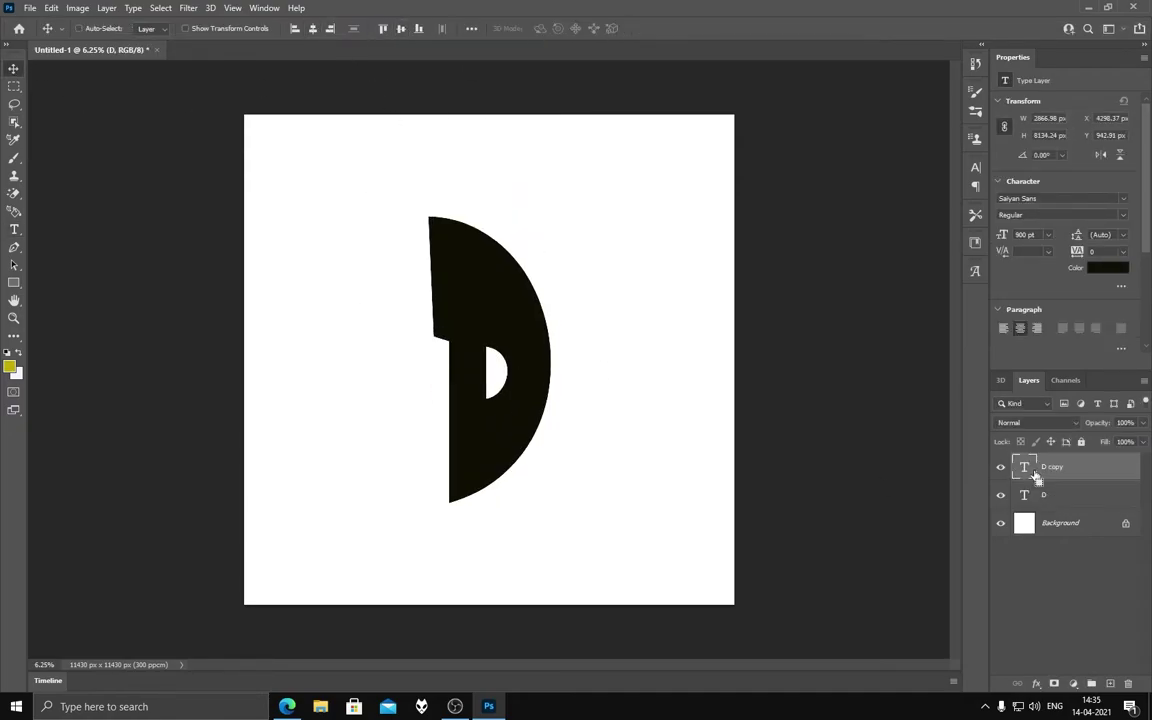
{"action": "double_click", "coordinate": [1035, 477]}
{"action": "type", "text": "B"}
{"action": "key", "text": "ctrl+Return"}
{"action": "key", "text": "v"}
{"action": "key", "text": "ctrl+j"}
{"action": "key", "text": "t"}
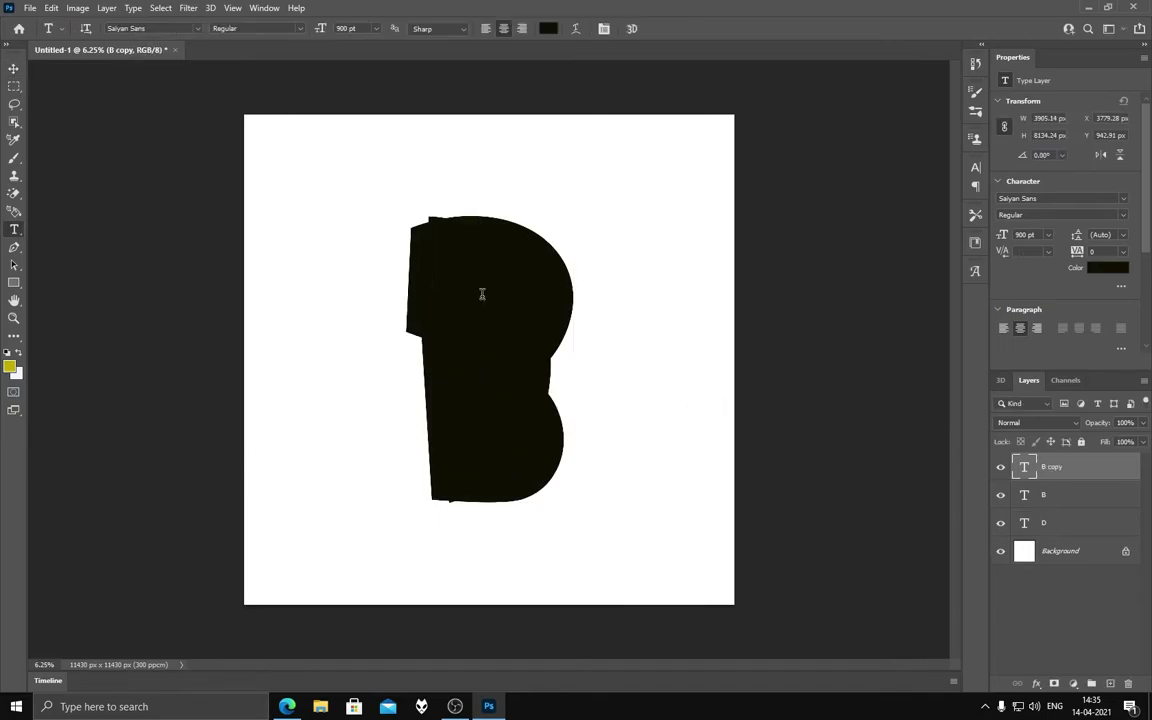
{"action": "double_click", "coordinate": [481, 293]}
{"action": "type", "text": "Z"}
{"action": "key", "text": "ctrl+Return"}
{"action": "key", "text": "v"}
{"action": "left_click_drag", "start_coordinate": [1000, 466], "coordinate": [1000, 494]}
Step: After failed extrusion attempts, rasterize the D type layer and make a New 3D Extrusion
{"action": "left_click", "coordinate": [210, 7]}
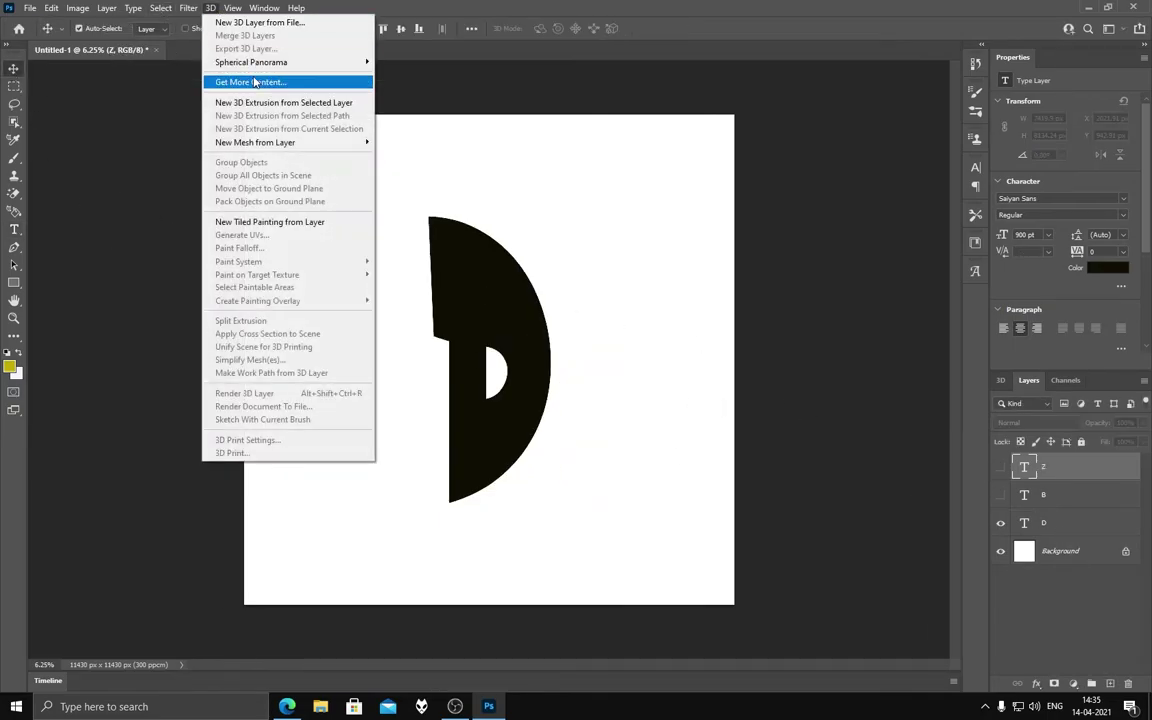
{"action": "left_click", "coordinate": [284, 102]}
{"action": "left_click", "coordinate": [517, 273]}
{"action": "left_click", "coordinate": [1045, 522]}
{"action": "left_click", "coordinate": [210, 7]}
{"action": "left_click", "coordinate": [250, 102]}
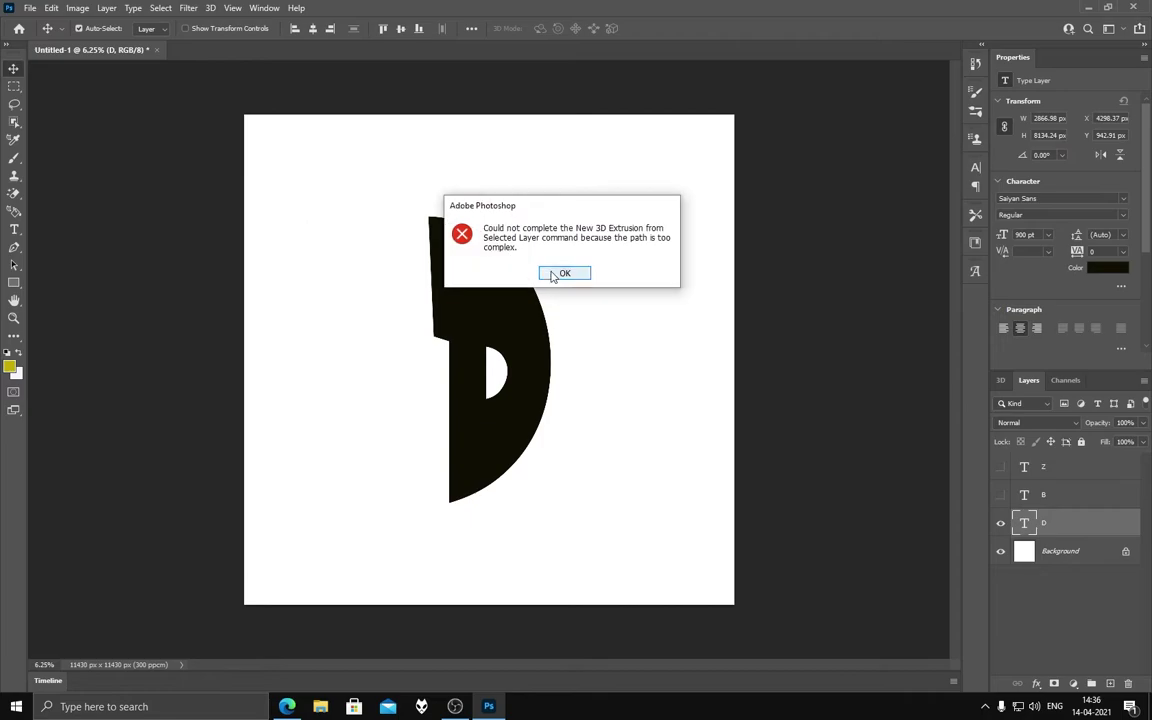
{"action": "left_click", "coordinate": [555, 274]}
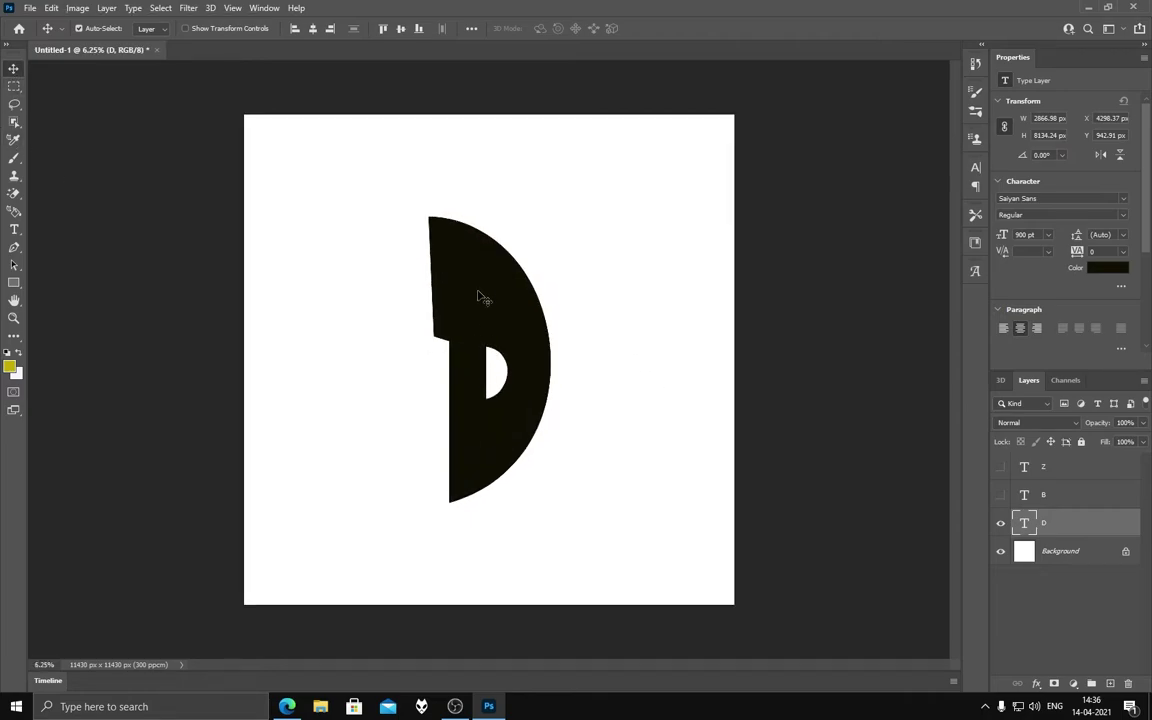
{"action": "right_click", "coordinate": [1054, 522]}
{"action": "left_click", "coordinate": [930, 242]}
{"action": "left_click", "coordinate": [210, 7]}
{"action": "left_click", "coordinate": [250, 102]}
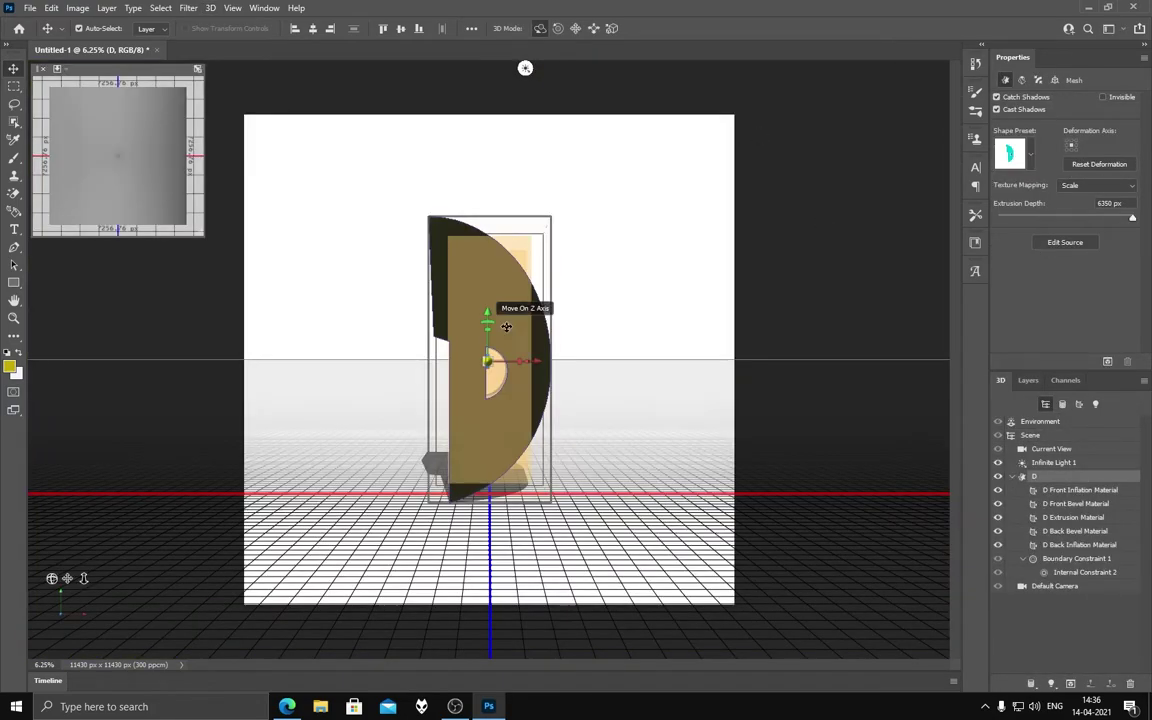
Step: Start exporting the D 3D layer as Wavefront OBJ, then cancel the save
{"action": "left_click", "coordinate": [210, 8]}
{"action": "left_click", "coordinate": [250, 61]}
{"action": "left_click", "coordinate": [548, 167]}
{"action": "left_click", "coordinate": [548, 178]}
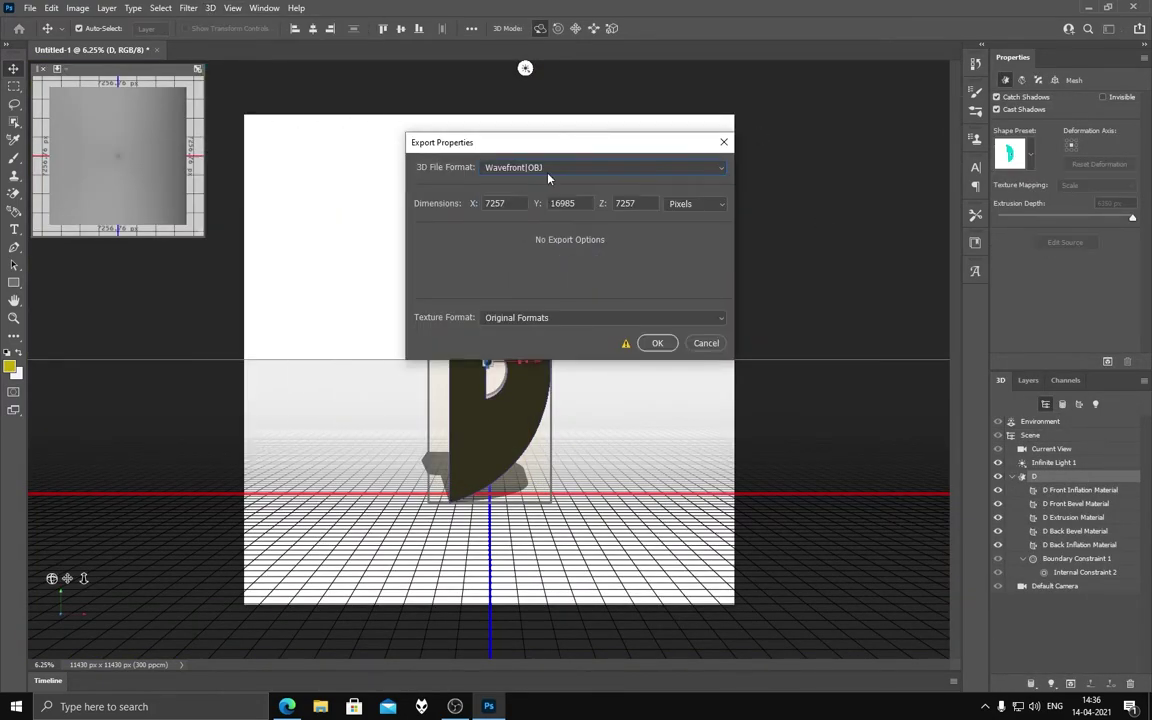
{"action": "left_click", "coordinate": [657, 343]}
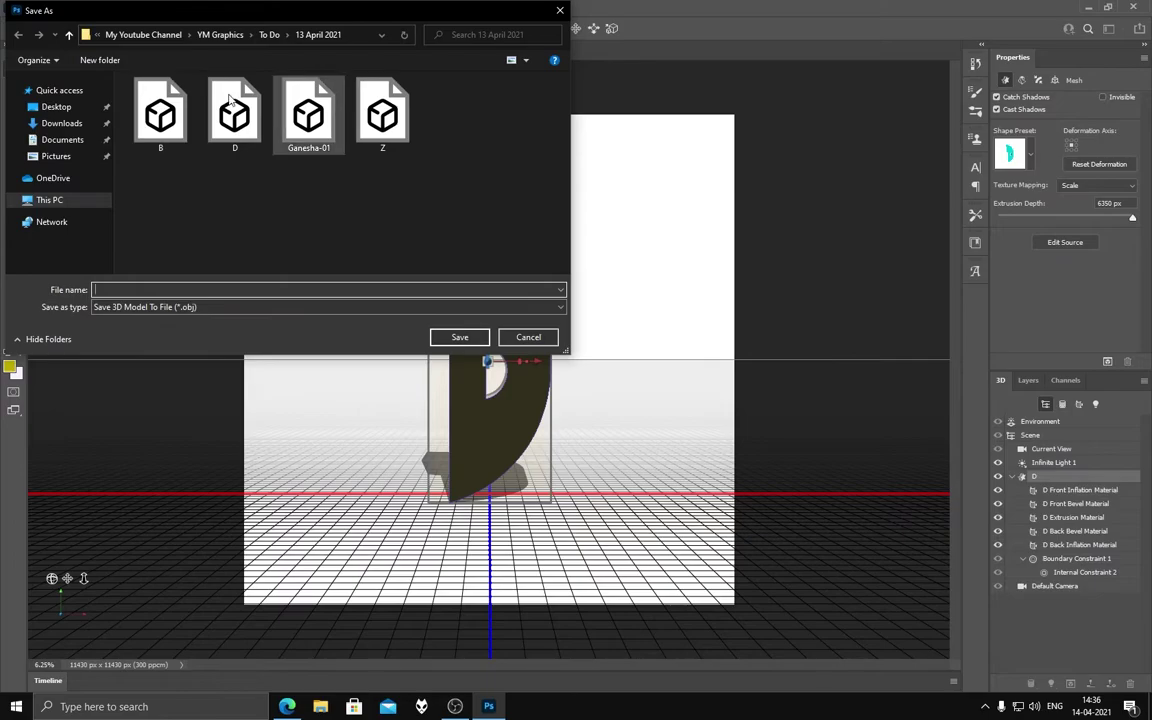
{"action": "left_click", "coordinate": [530, 338]}
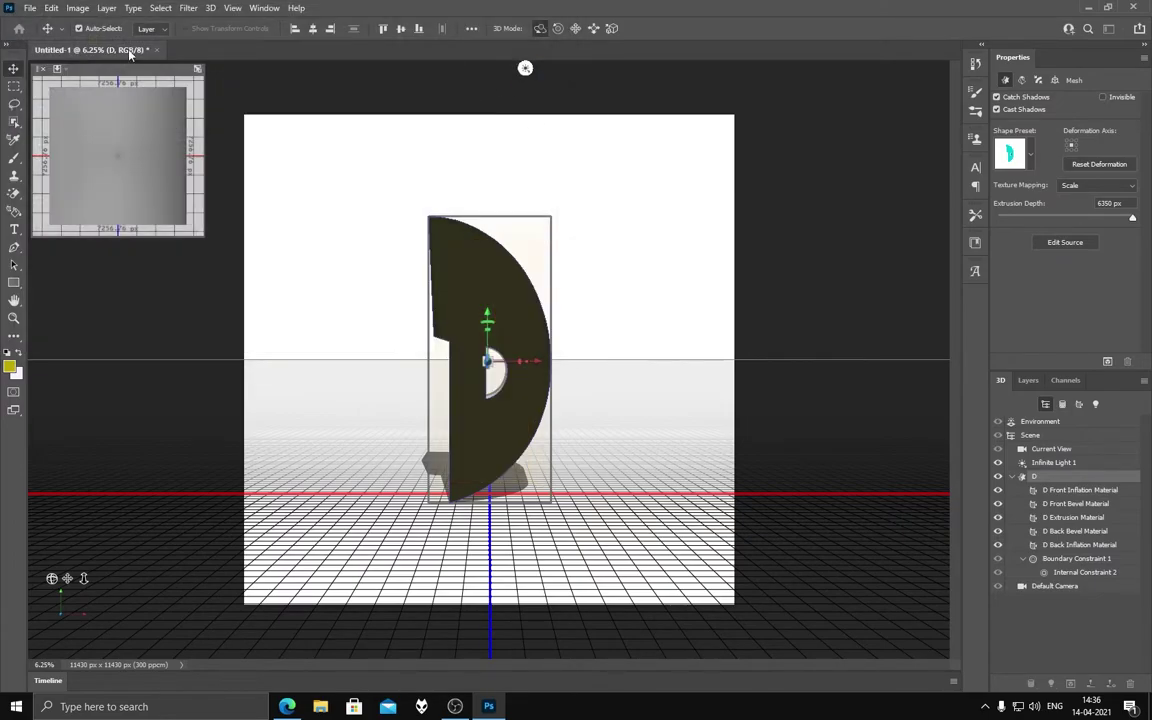
Step: Set the canvas to 1280 × 720 px and fit it to the window
{"action": "type", "text": "80"}
{"action": "key", "text": "Tab"}
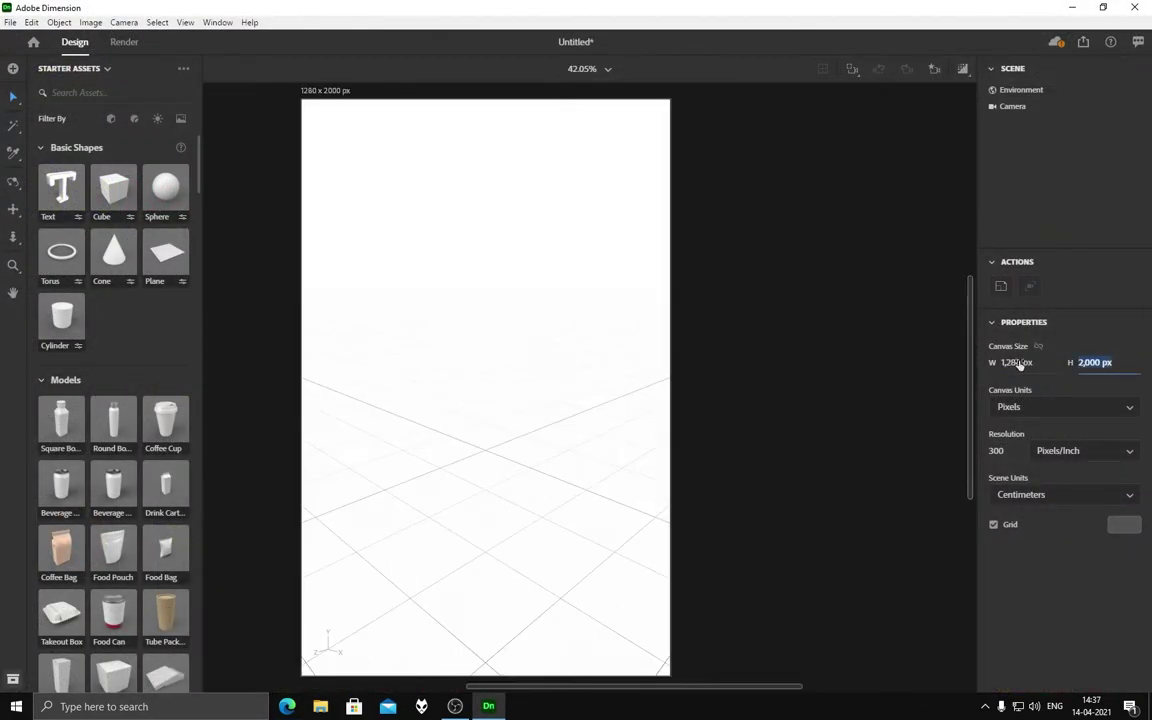
{"action": "key", "text": "Tab"}
{"action": "type", "text": "72"}
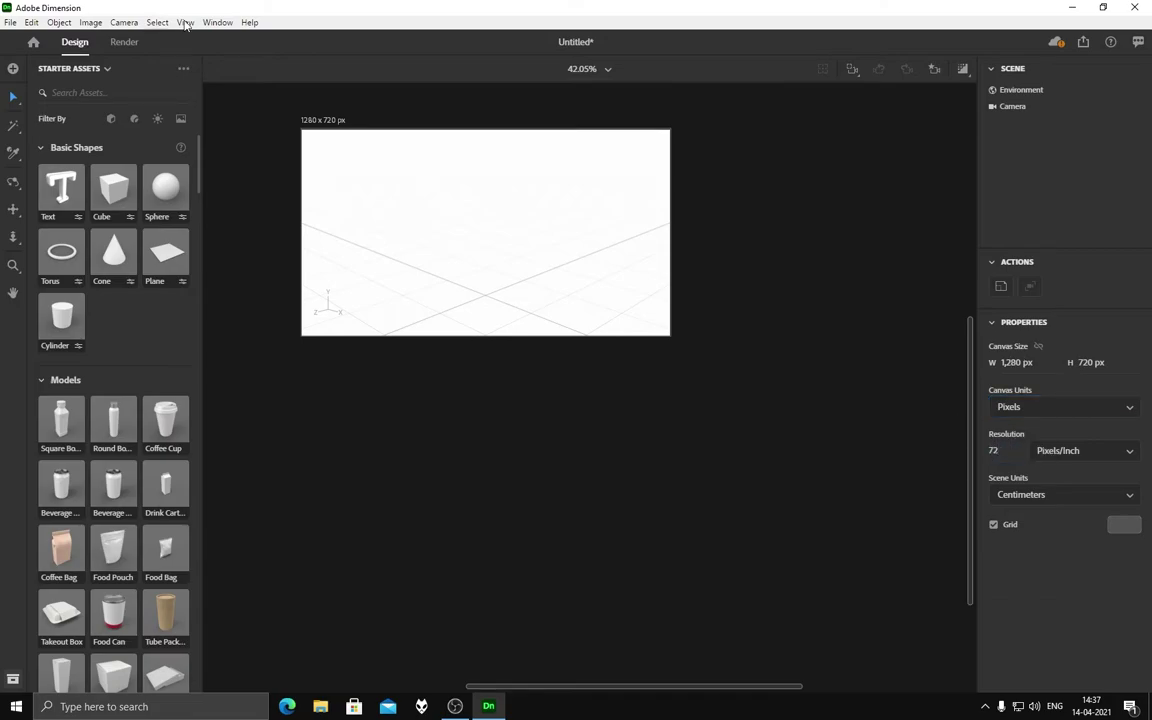
{"action": "left_click", "coordinate": [185, 22]}
{"action": "left_click", "coordinate": [407, 137]}
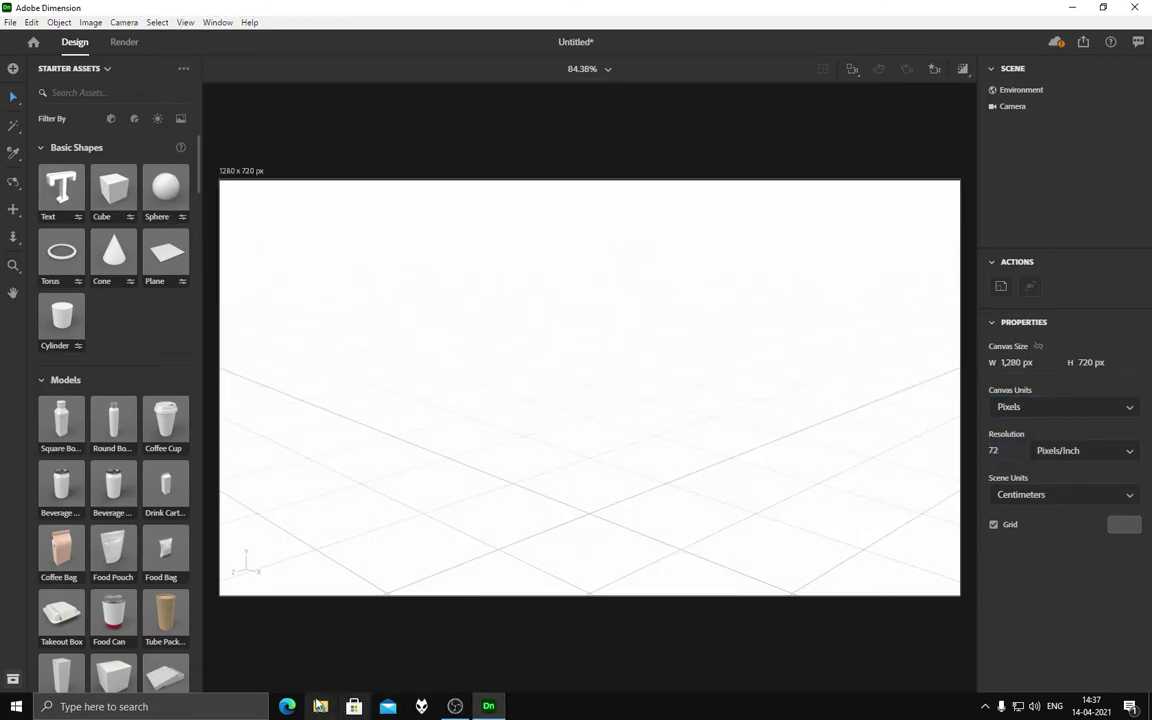
Step: Drag the D model file from the folder into the scene and move it left
{"action": "left_click", "coordinate": [320, 706]}
{"action": "left_click_drag", "start_coordinate": [522, 103], "coordinate": [578, 420]}
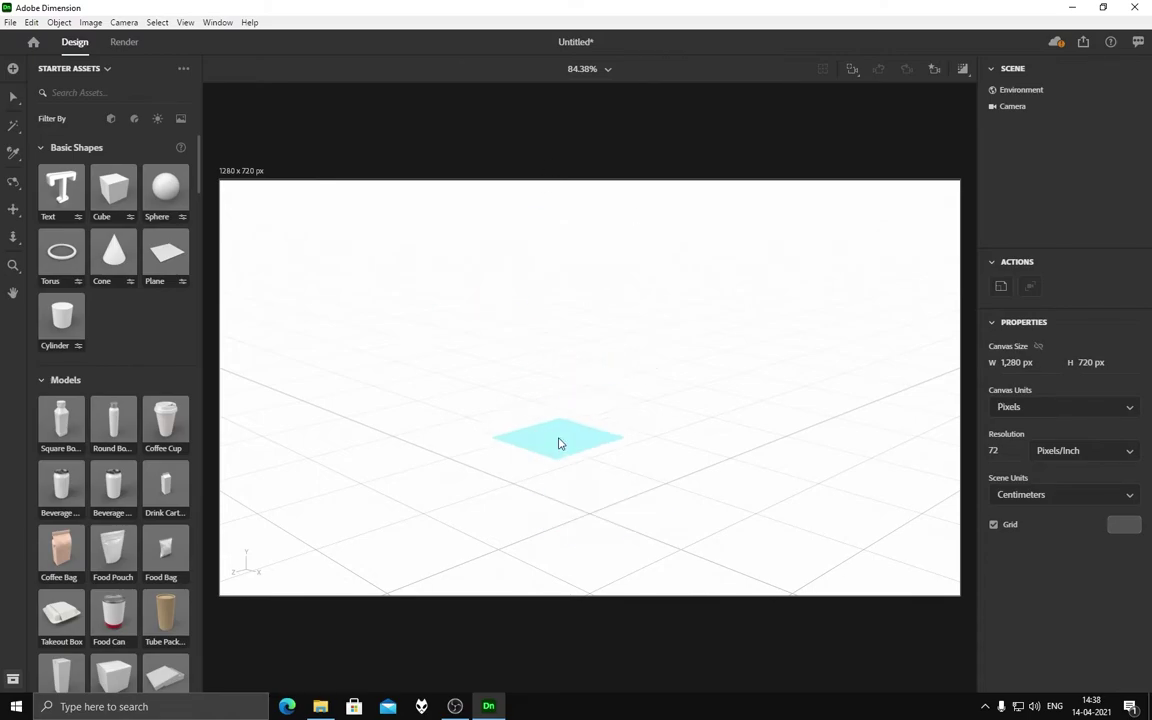
{"action": "left_click_drag", "start_coordinate": [578, 420], "coordinate": [640, 283]}
{"action": "left_click", "coordinate": [493, 705]}
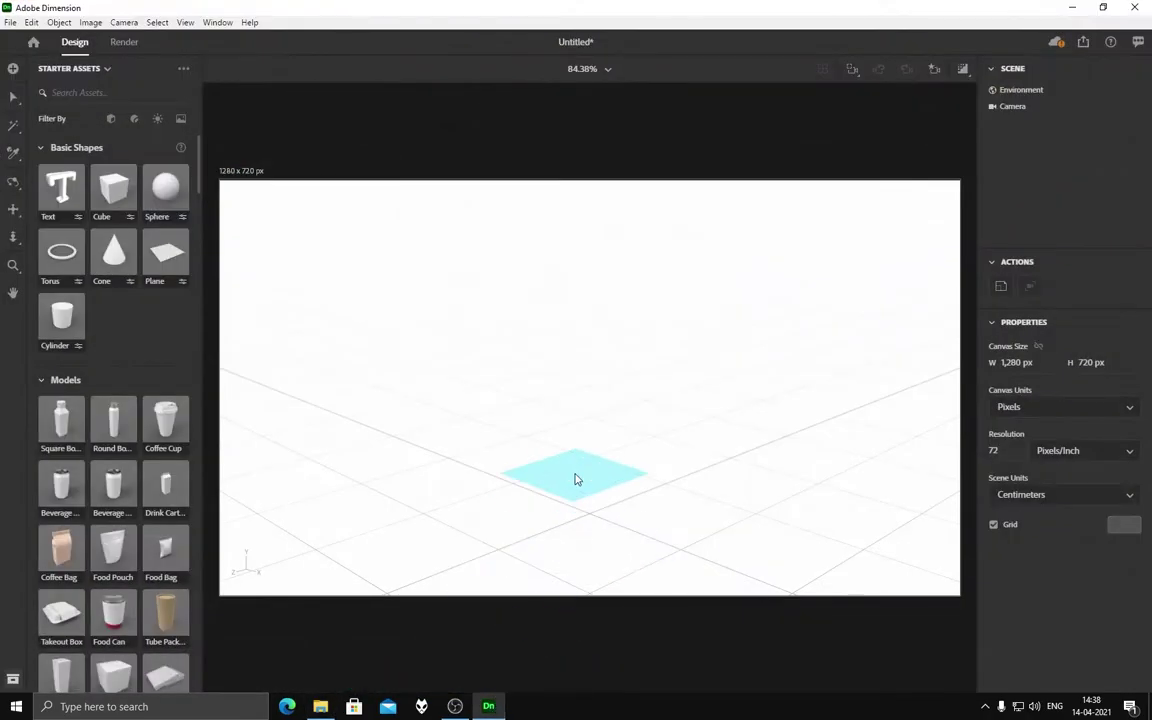
{"action": "mouse_move", "coordinate": [493, 705]}
{"action": "left_mouse_down"}
{"action": "mouse_move", "coordinate": [613, 442]}
{"action": "mouse_move", "coordinate": [584, 417]}
{"action": "left_mouse_up"}
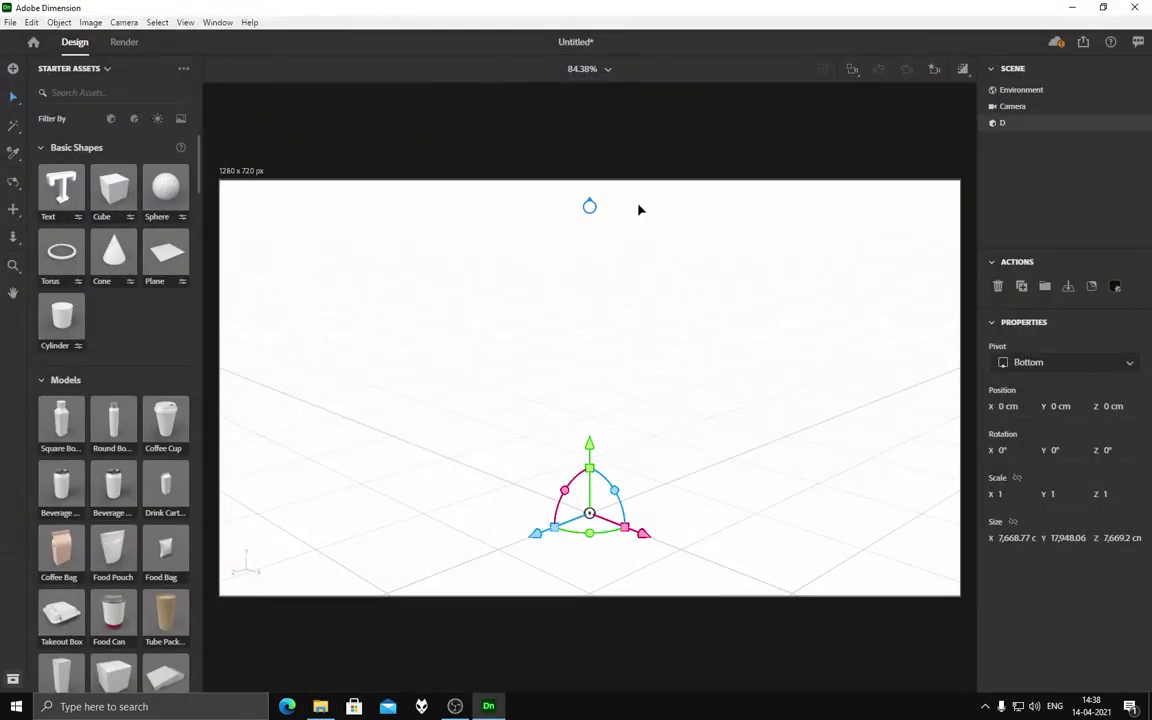
{"action": "left_click_drag", "start_coordinate": [648, 586], "coordinate": [391, 465]}
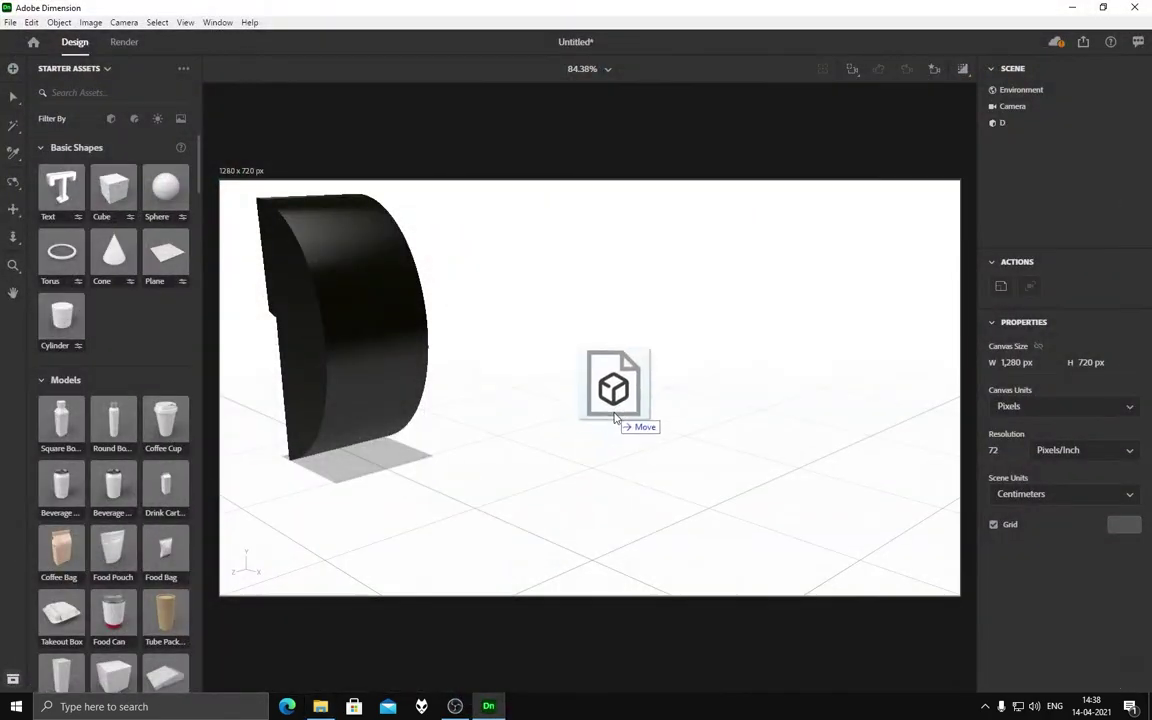
Step: Import the B and Z model files into the scene, shifting B along X
{"action": "left_click_drag", "start_coordinate": [297, 135], "coordinate": [612, 386]}
{"action": "left_click_drag", "start_coordinate": [648, 589], "coordinate": [499, 510]}
{"action": "key", "text": "alt+Tab"}
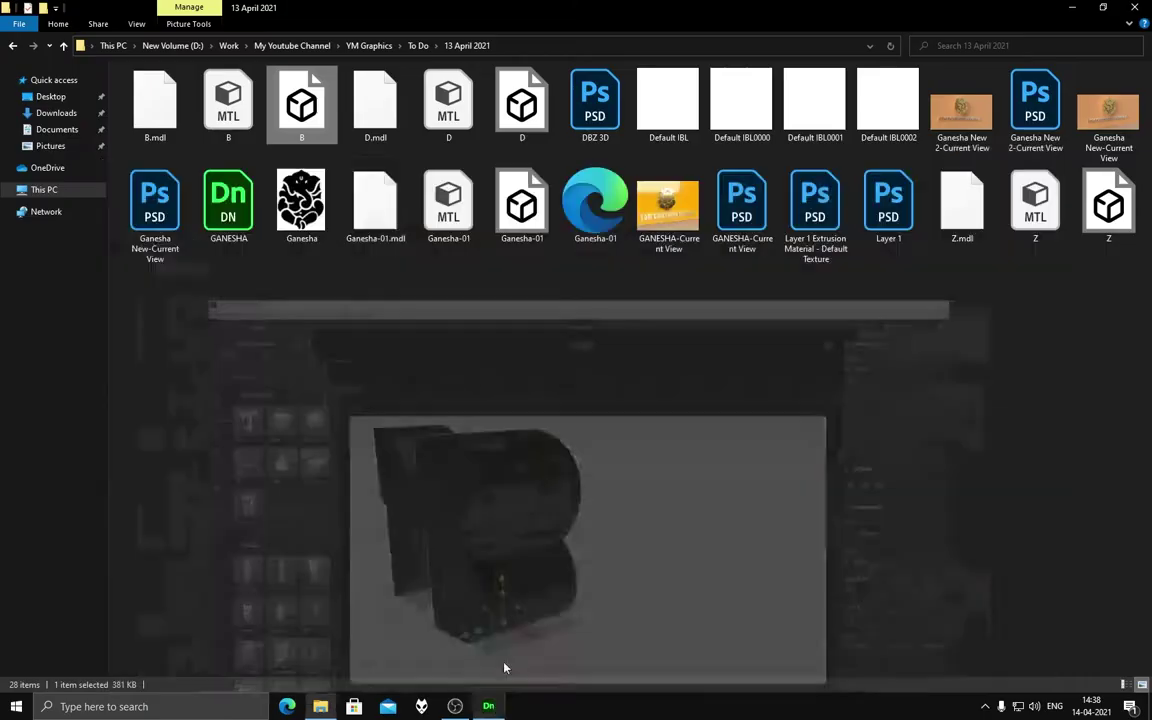
{"action": "left_click_drag", "start_coordinate": [1111, 216], "coordinate": [674, 501]}
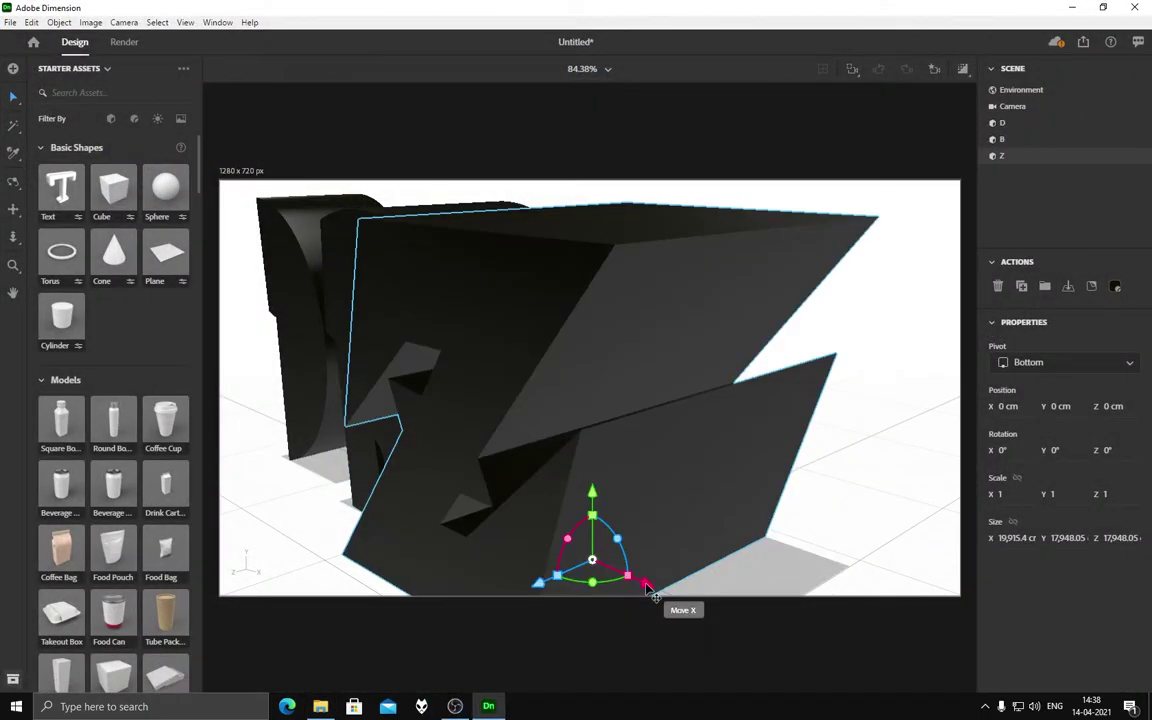
Step: Move the Z right, orbit to see all three letters, and shrink Z to 0.5
{"action": "left_click_drag", "start_coordinate": [648, 583], "coordinate": [700, 606]}
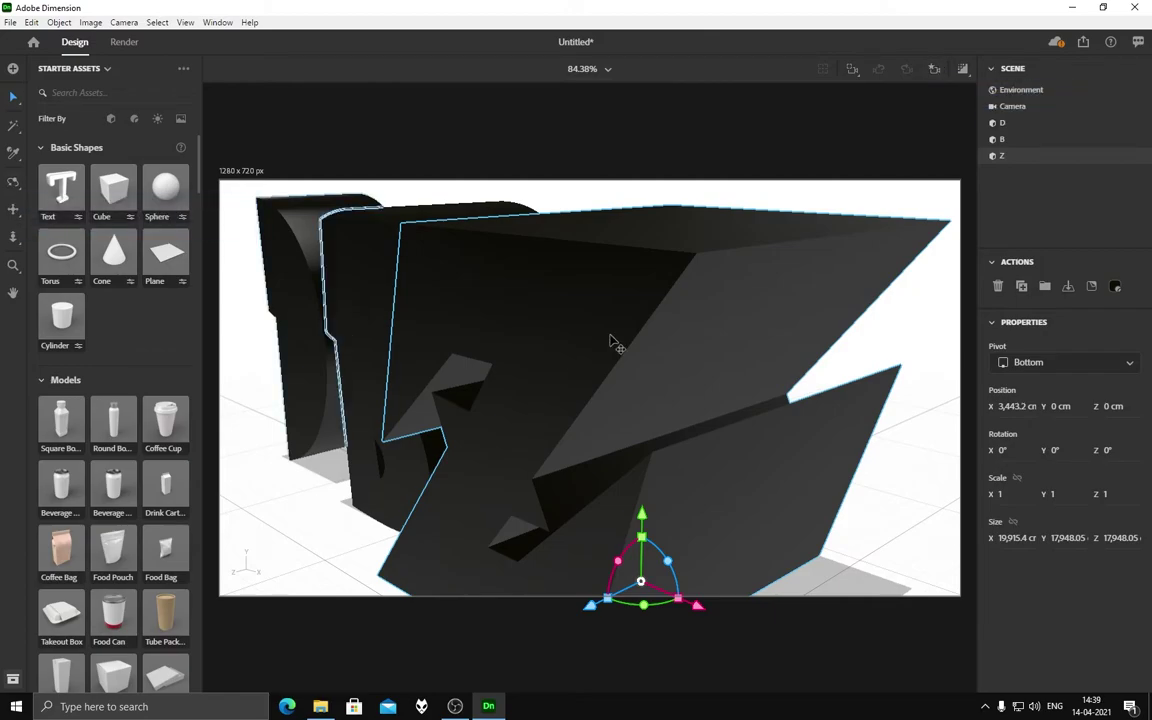
{"action": "key", "text": "1"}
{"action": "mouse_move", "coordinate": [584, 342]}
{"action": "left_mouse_down"}
{"action": "mouse_move", "coordinate": [521, 316]}
{"action": "mouse_move", "coordinate": [632, 293]}
{"action": "left_mouse_up"}
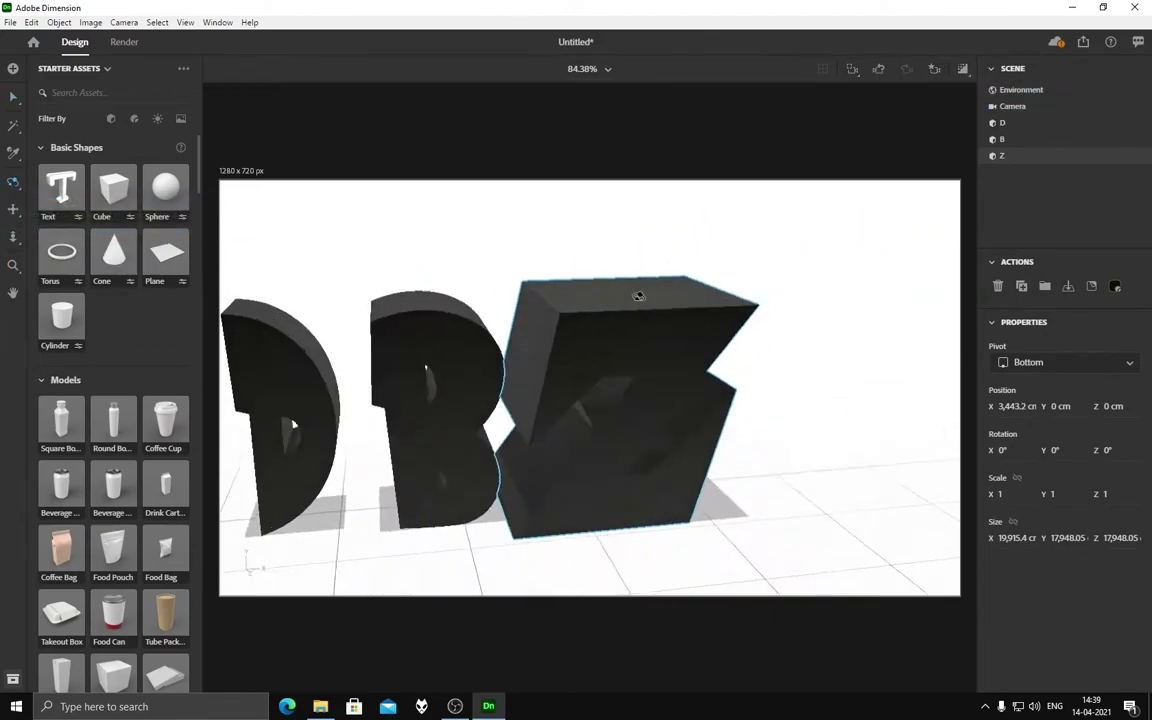
{"action": "key", "text": "v"}
{"action": "left_click", "coordinate": [481, 251]}
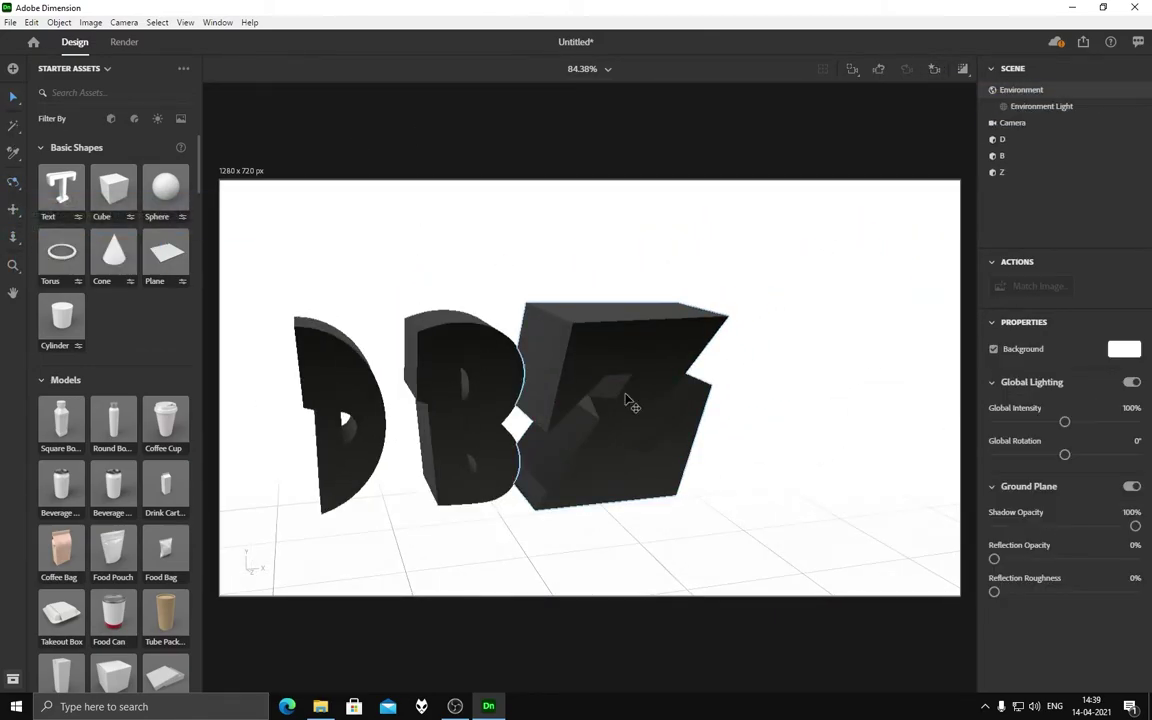
{"action": "left_click", "coordinate": [625, 403]}
{"action": "left_click_drag", "start_coordinate": [647, 468], "coordinate": [628, 461]}
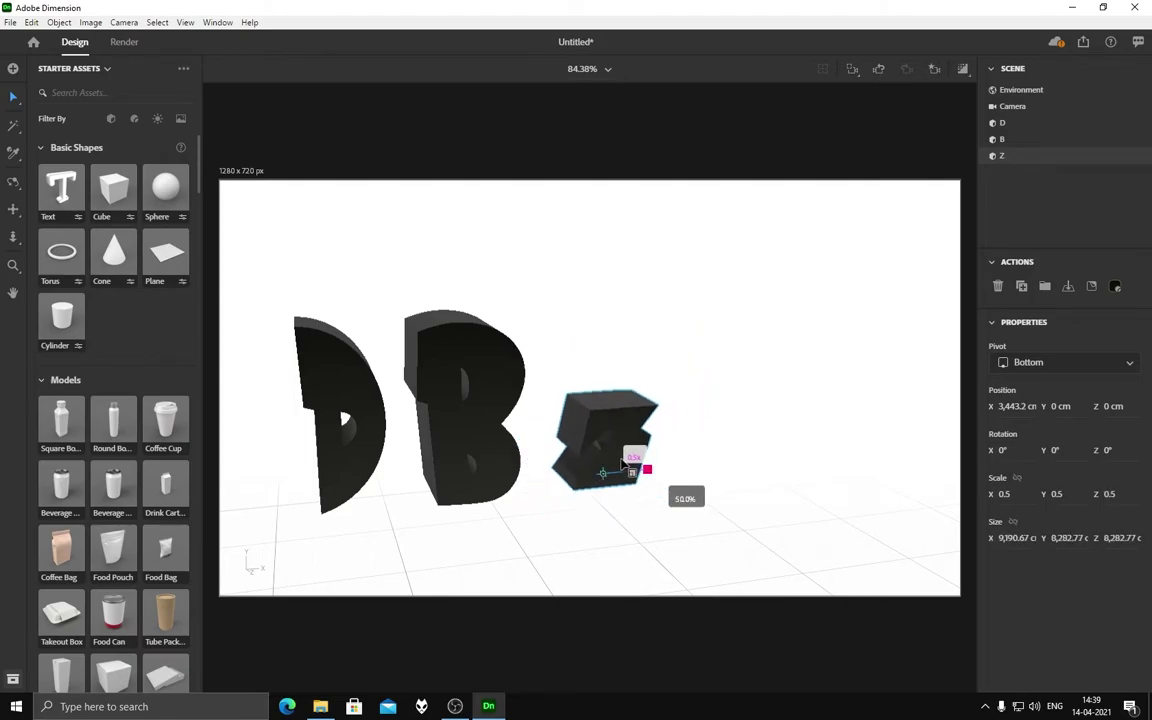
Step: Scale the B and D to 0.6 and push the D back in depth
{"action": "left_click", "coordinate": [489, 411]}
{"action": "left_click_drag", "start_coordinate": [512, 483], "coordinate": [496, 485]}
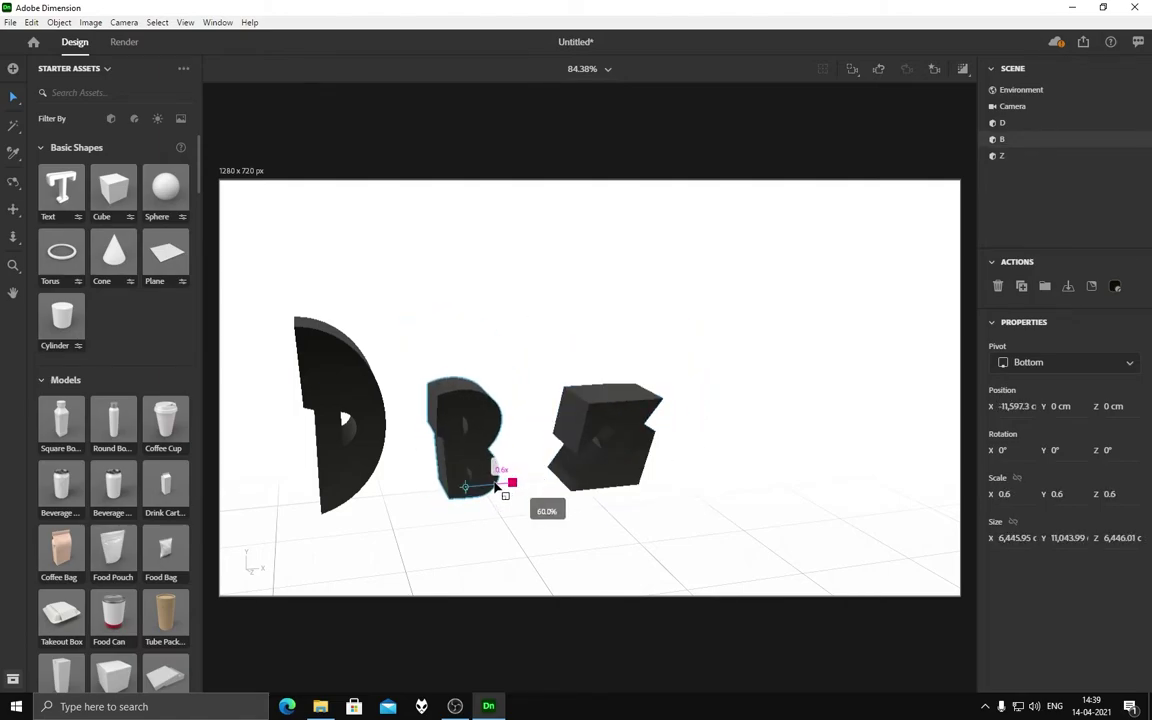
{"action": "left_click", "coordinate": [636, 428]}
{"action": "left_click", "coordinate": [465, 413]}
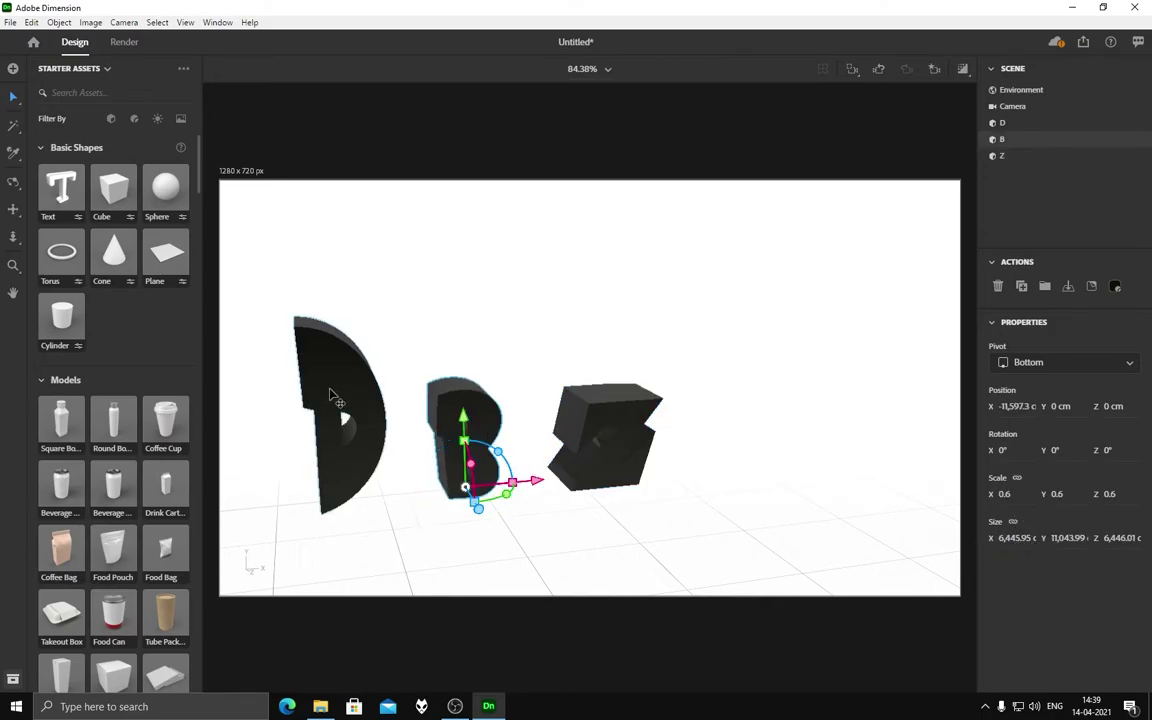
{"action": "left_click", "coordinate": [340, 420]}
{"action": "left_click_drag", "start_coordinate": [396, 494], "coordinate": [375, 488]}
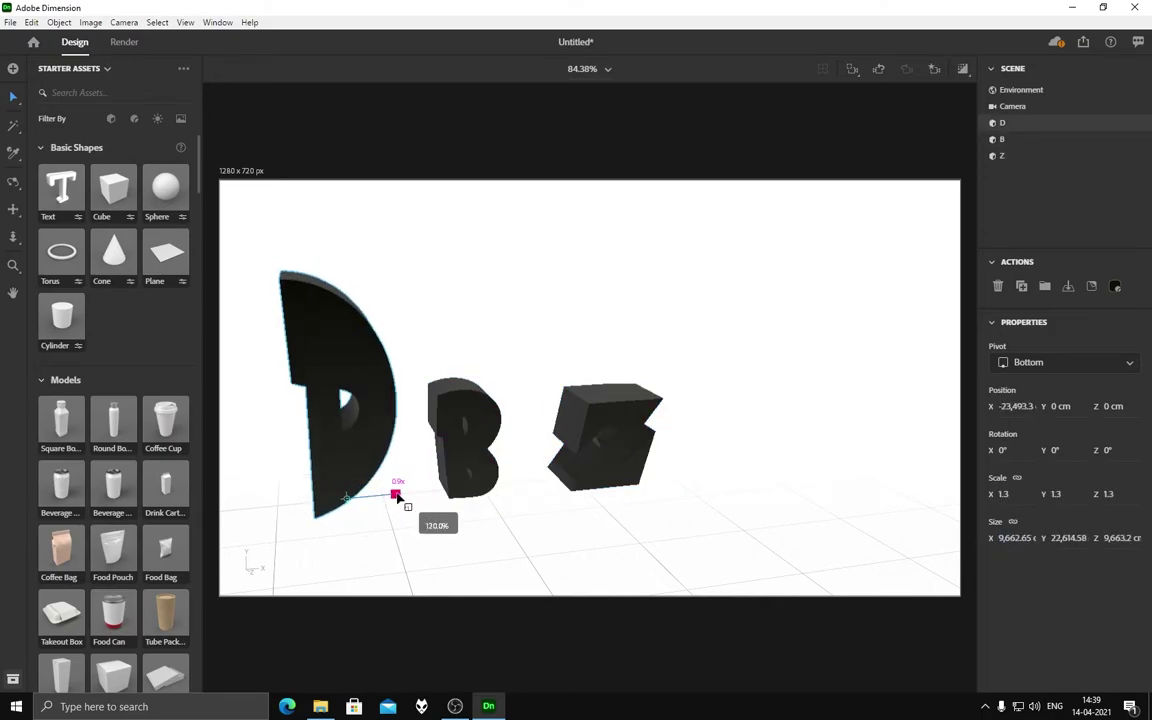
{"action": "left_click_drag", "start_coordinate": [356, 535], "coordinate": [350, 495]}
Step: Orbit to check letter depth and move the Z left toward the B
{"action": "key", "text": "1"}
{"action": "left_click_drag", "start_coordinate": [597, 530], "coordinate": [375, 376]}
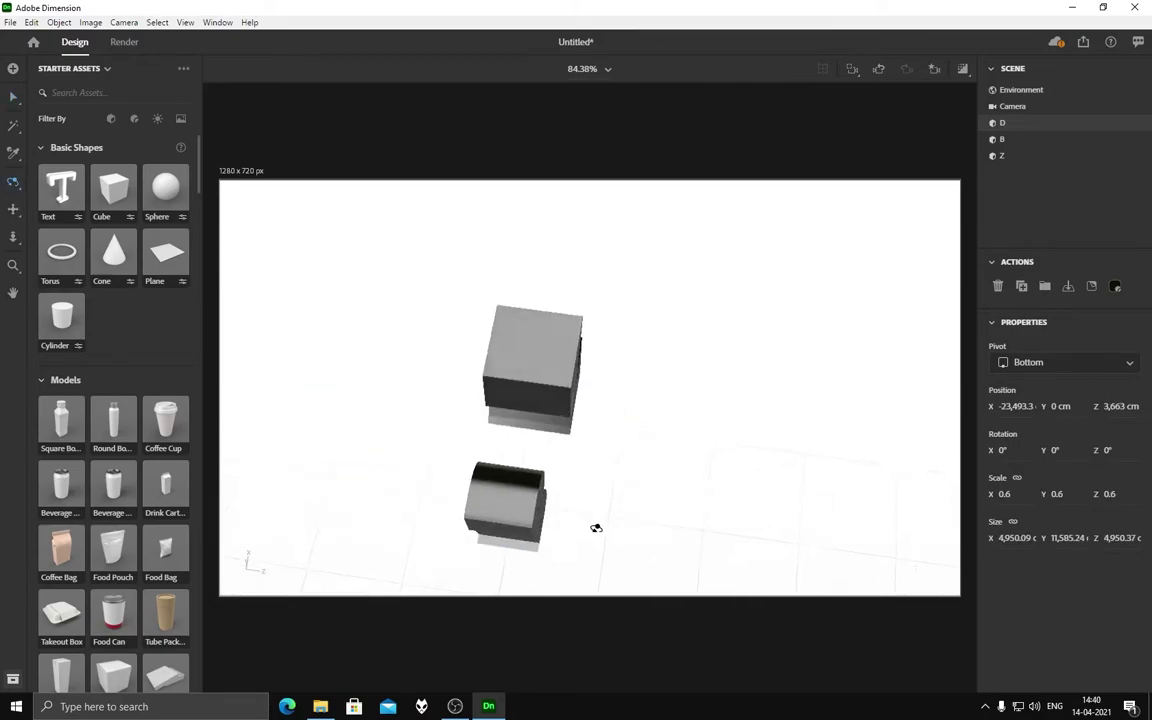
{"action": "left_click", "coordinate": [5, 97]}
{"action": "left_click", "coordinate": [476, 411]}
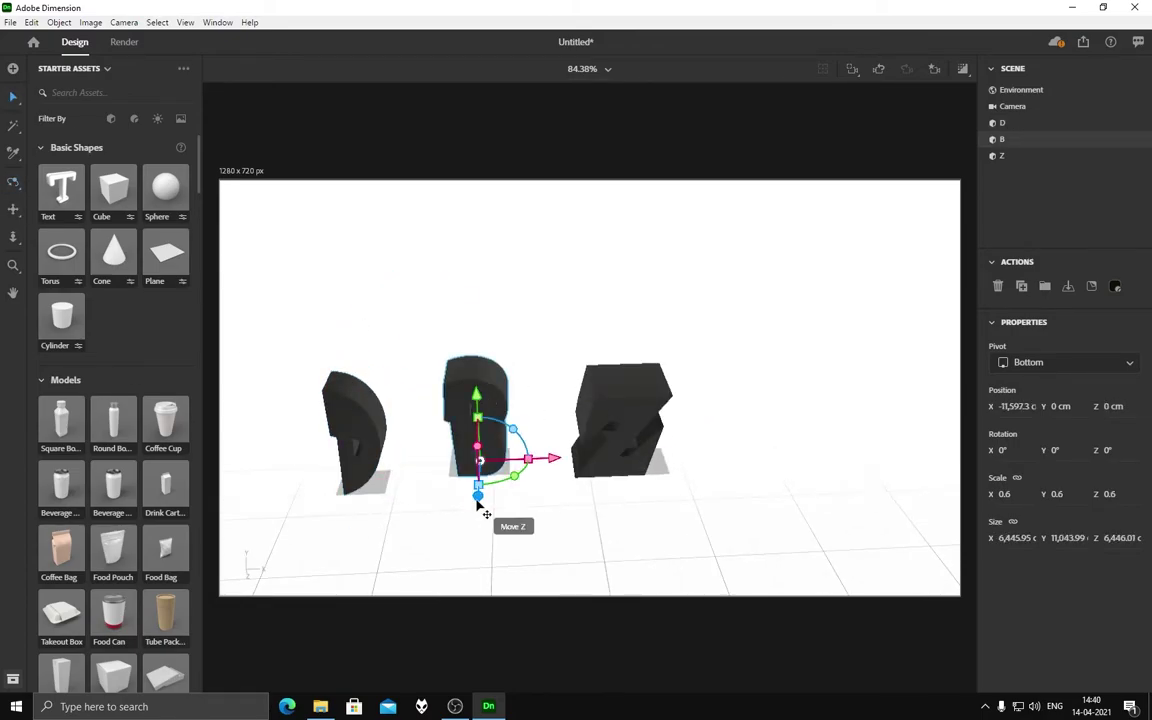
{"action": "mouse_move", "coordinate": [620, 420]}
{"action": "left_mouse_down"}
{"action": "mouse_move", "coordinate": [513, 433]}
{"action": "mouse_move", "coordinate": [527, 512]}
{"action": "left_mouse_up"}
{"action": "left_click", "coordinate": [476, 420]}
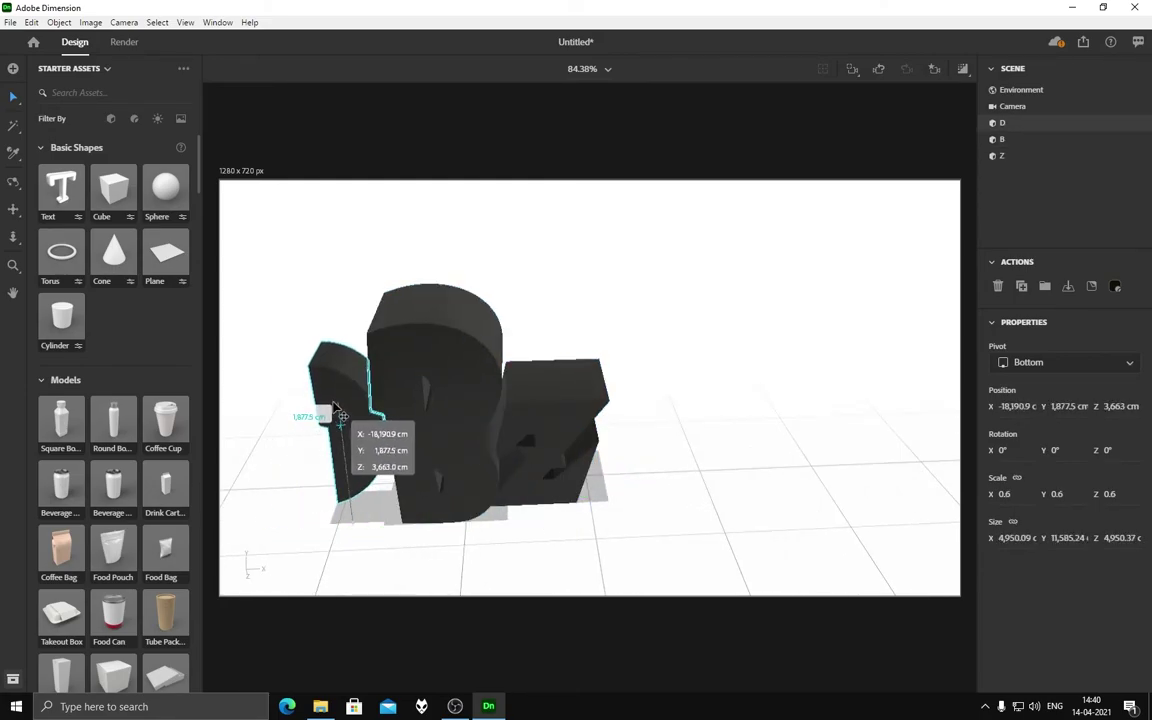
{"action": "left_click", "coordinate": [600, 380]}
Step: Raise and shift the B sideways, and move the D left against the B
{"action": "left_click", "coordinate": [13, 180]}
{"action": "left_click", "coordinate": [13, 97]}
{"action": "left_click", "coordinate": [460, 480]}
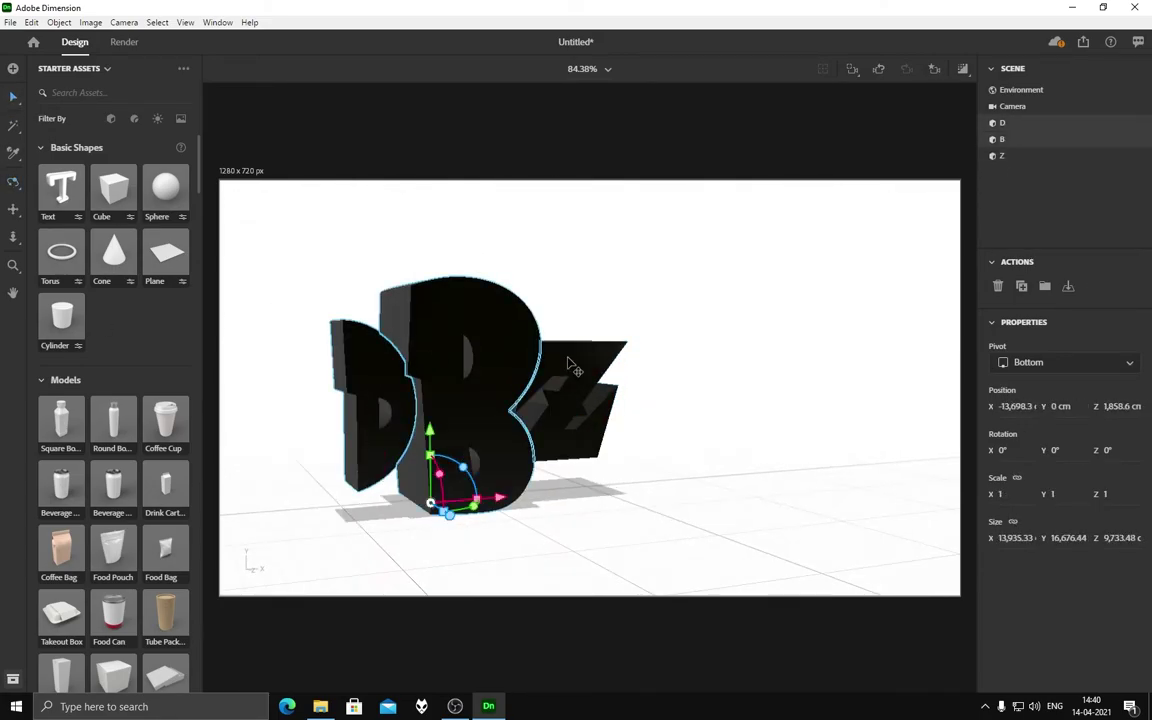
{"action": "left_click_drag", "start_coordinate": [478, 400], "coordinate": [478, 345]}
{"action": "left_click_drag", "start_coordinate": [620, 445], "coordinate": [690, 460]}
{"action": "left_click", "coordinate": [449, 300]}
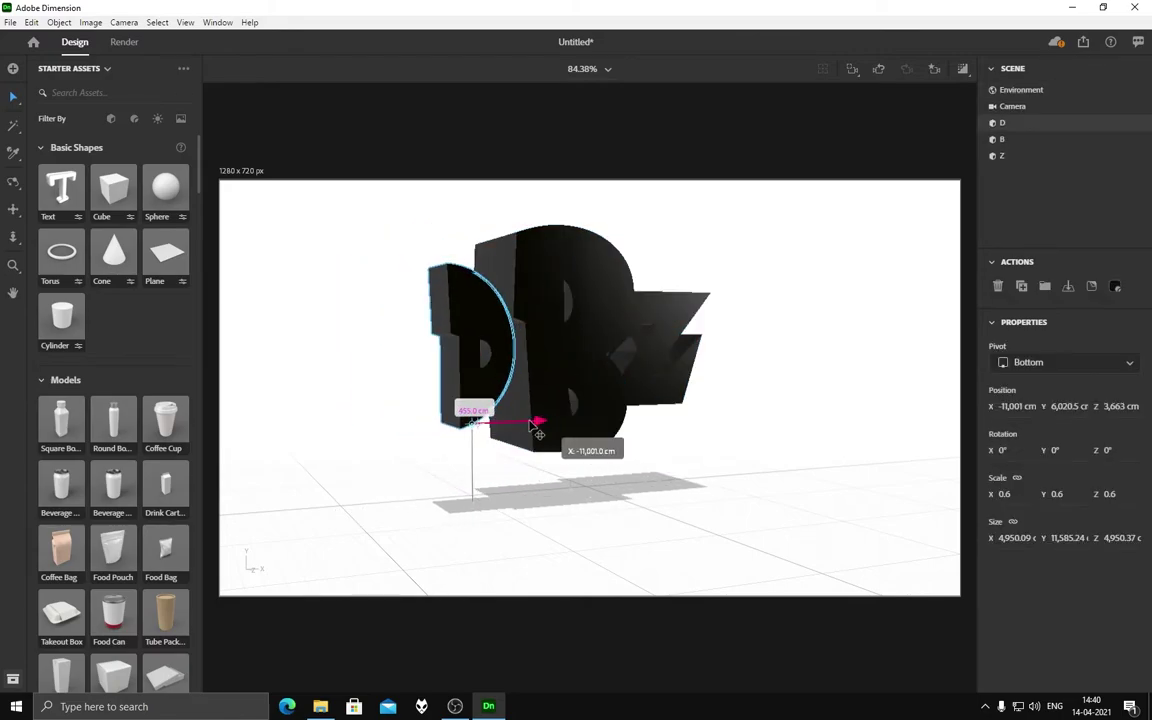
{"action": "left_click_drag", "start_coordinate": [520, 410], "coordinate": [495, 410]}
{"action": "left_click", "coordinate": [660, 340]}
Step: Orbit to view the letters from the front and from above, and open the PSD file
{"action": "key", "text": "1"}
{"action": "mouse_move", "coordinate": [552, 216]}
{"action": "left_mouse_down"}
{"action": "mouse_move", "coordinate": [476, 211]}
{"action": "mouse_move", "coordinate": [505, 311]}
{"action": "left_mouse_up"}
{"action": "left_click", "coordinate": [13, 97]}
{"action": "right_click", "coordinate": [606, 290]}
{"action": "left_click", "coordinate": [13, 181]}
{"action": "left_click", "coordinate": [440, 400]}
{"action": "left_click_drag", "start_coordinate": [440, 400], "coordinate": [329, 254]}
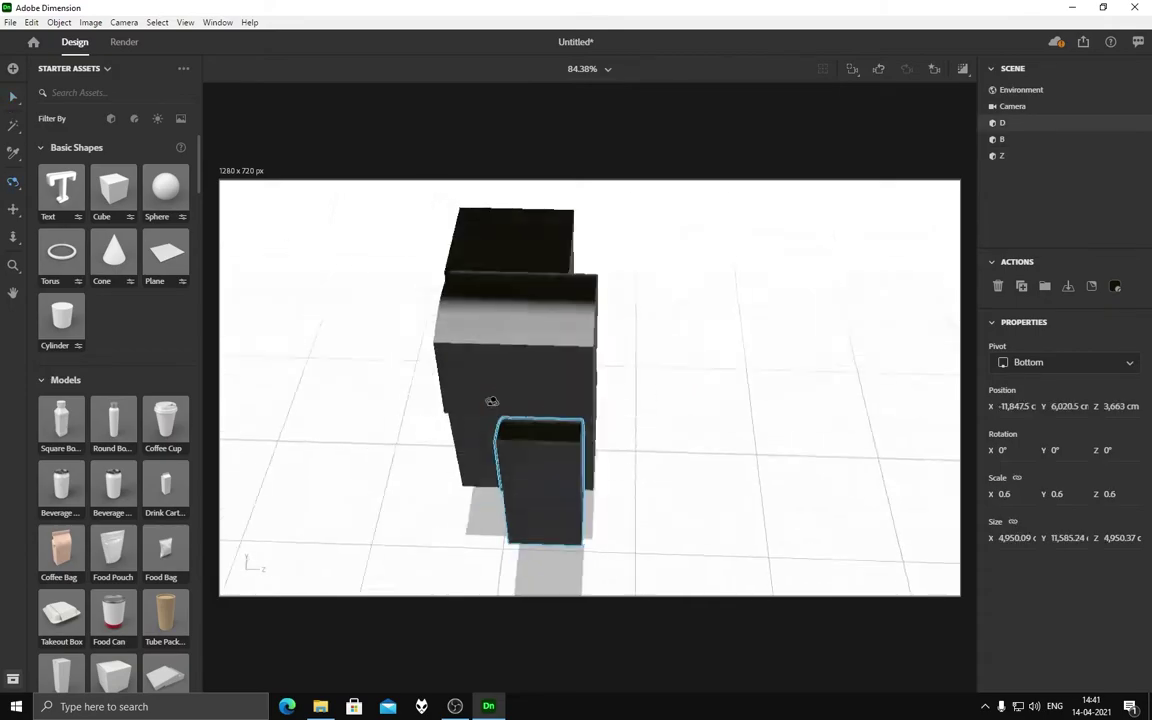
{"action": "double_click", "coordinate": [595, 97]}
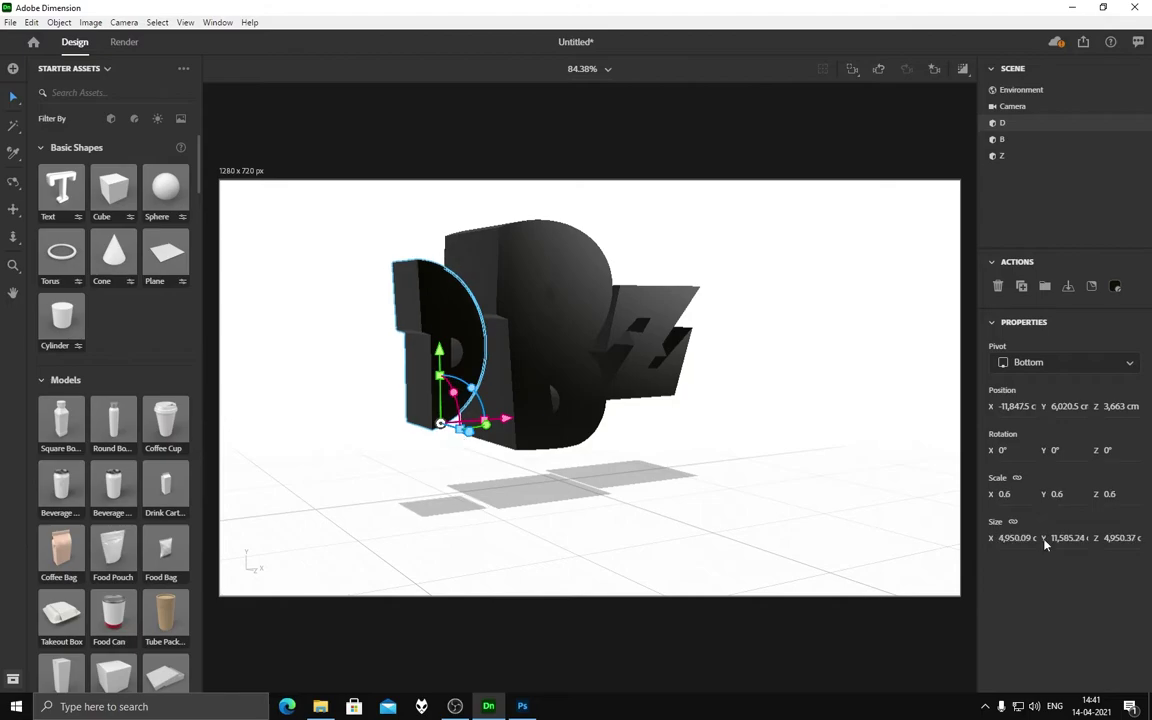
Step: Stretch the D's depth to 1.1, then select all letters and shift the stack slightly
{"action": "mouse_move", "coordinate": [462, 432]}
{"action": "left_mouse_down"}
{"action": "mouse_move", "coordinate": [485, 456]}
{"action": "mouse_move", "coordinate": [360, 273]}
{"action": "mouse_move", "coordinate": [560, 500]}
{"action": "mouse_move", "coordinate": [568, 538]}
{"action": "left_mouse_up"}
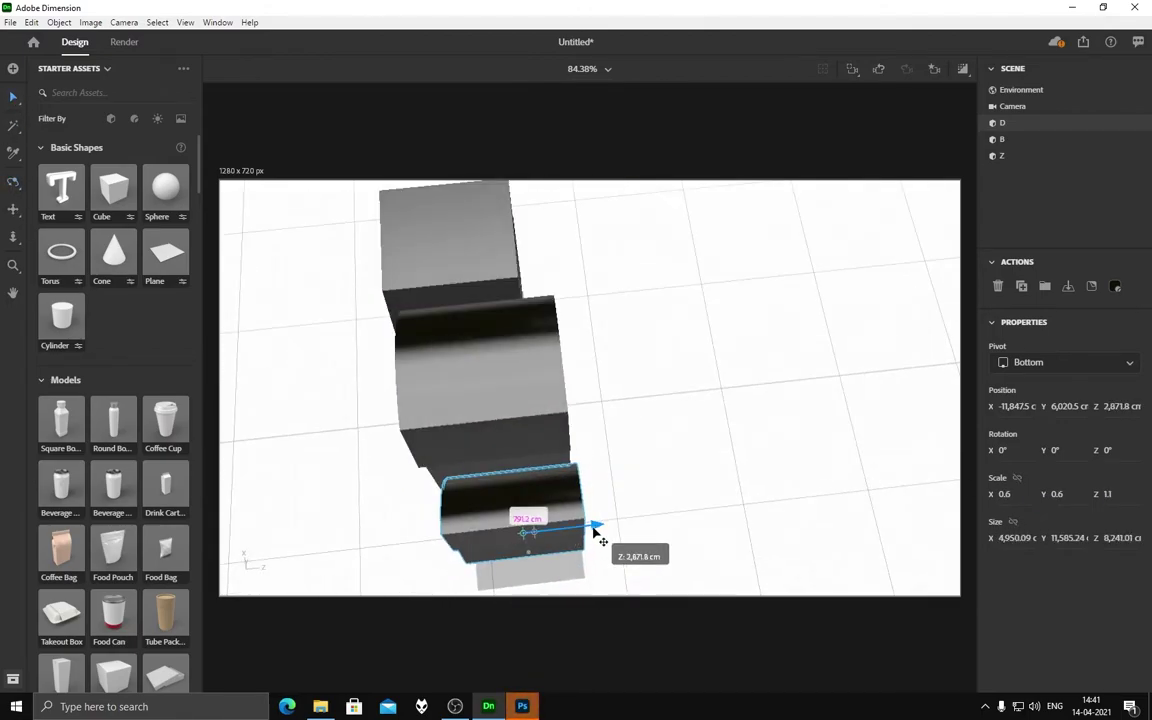
{"action": "left_click", "coordinate": [456, 241]}
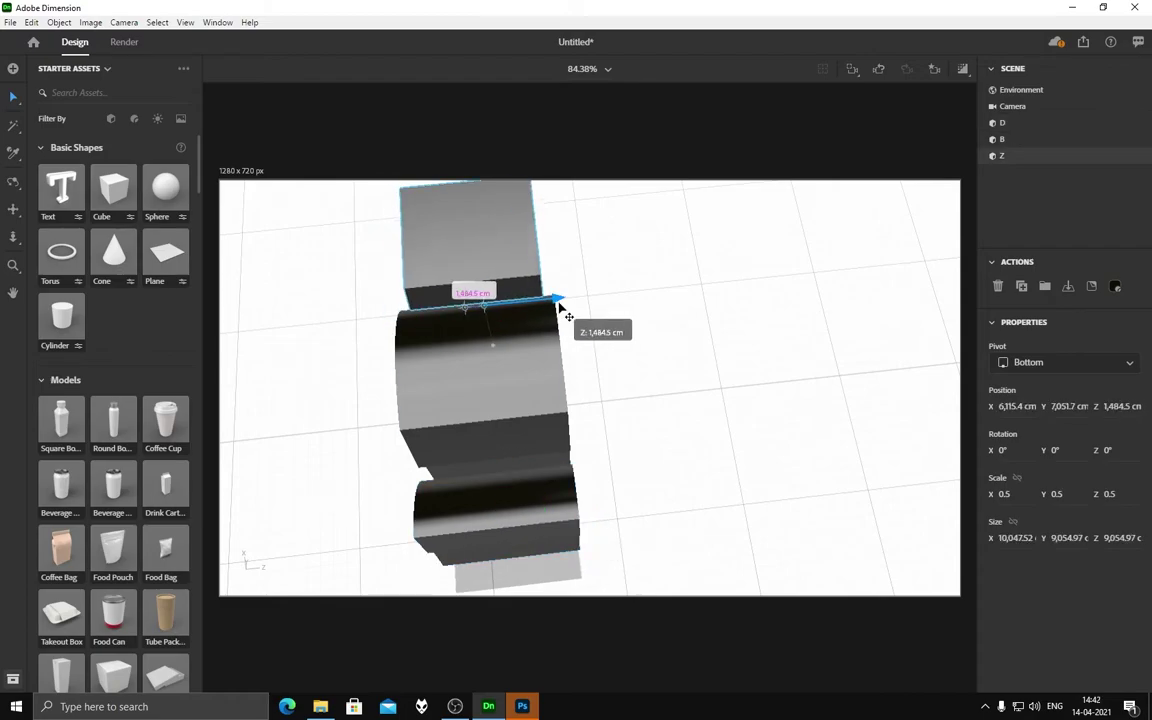
{"action": "left_click", "coordinate": [480, 380]}
{"action": "key", "text": "ctrl+a"}
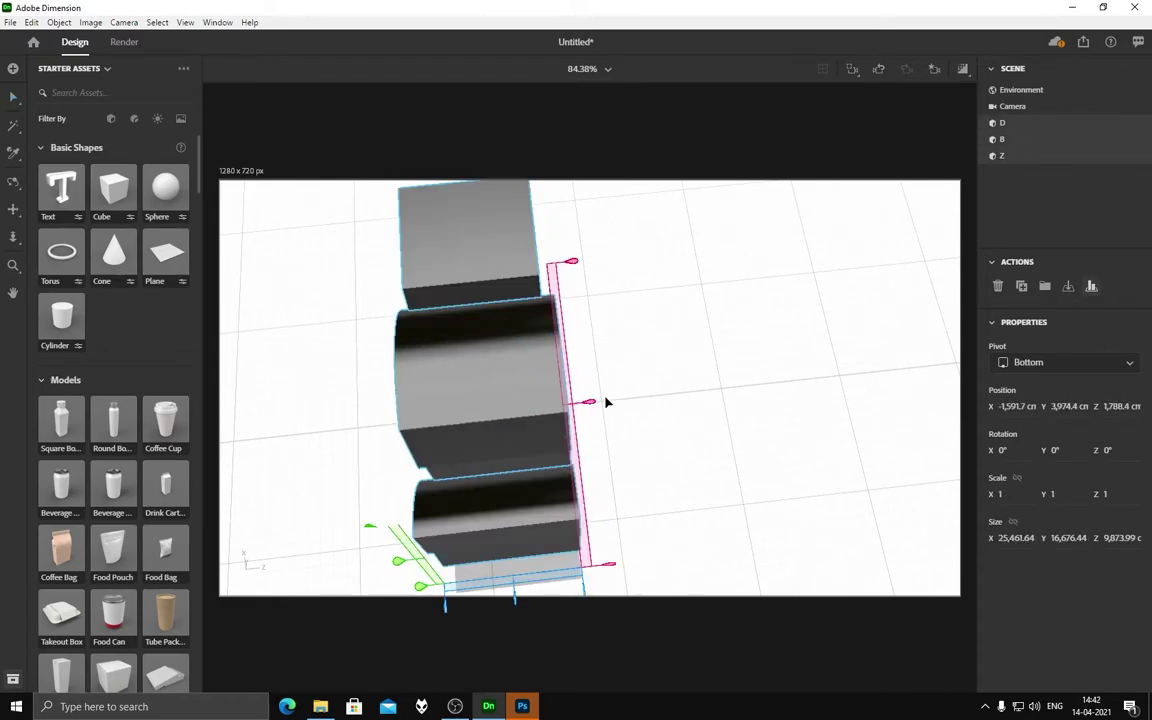
{"action": "left_click_drag", "start_coordinate": [404, 566], "coordinate": [522, 609]}
Step: Orbit and dolly the camera to face the DBZ text, then raise the letters above the ground
{"action": "left_click", "coordinate": [730, 211]}
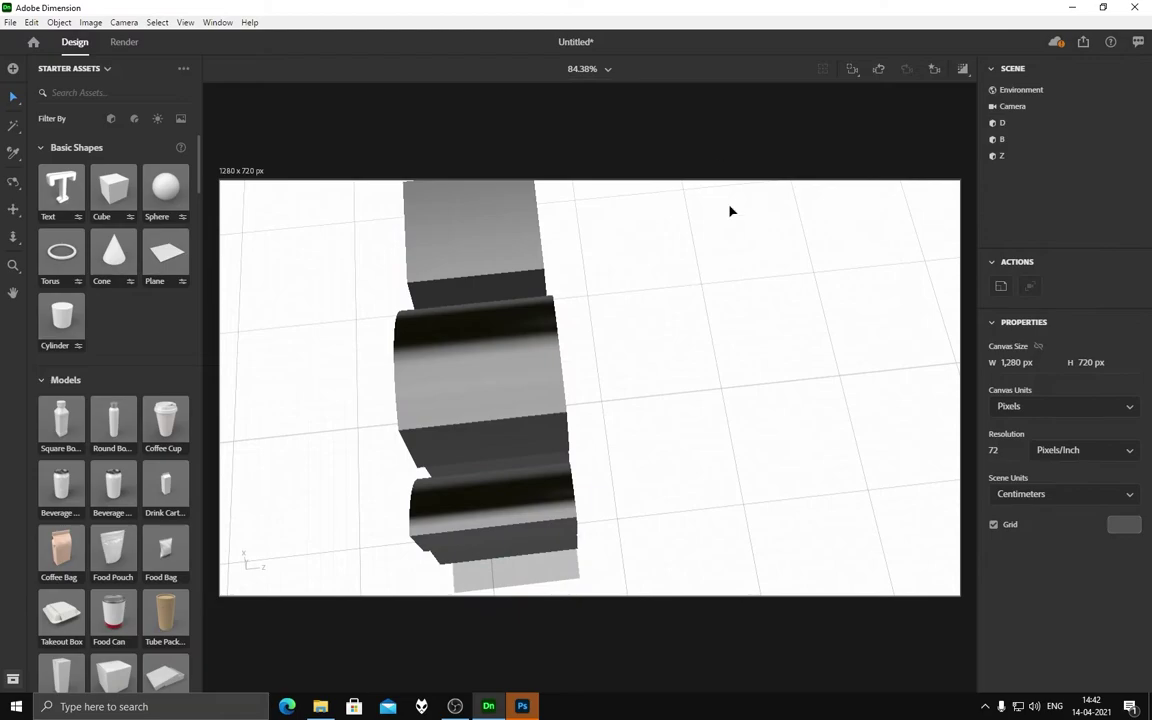
{"action": "left_click_drag", "start_coordinate": [492, 362], "coordinate": [244, 553]}
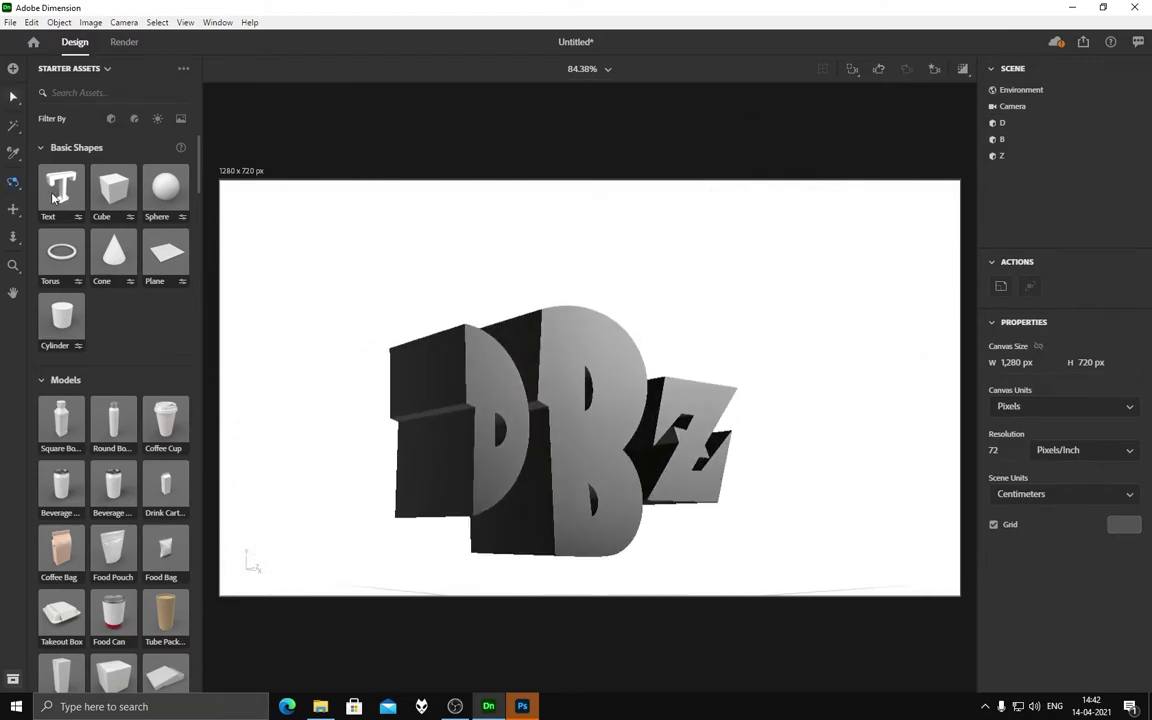
{"action": "key", "text": "3"}
{"action": "left_click_drag", "start_coordinate": [601, 352], "coordinate": [601, 320]}
{"action": "key", "text": "v"}
{"action": "left_click", "coordinate": [560, 420]}
{"action": "left_click_drag", "start_coordinate": [560, 445], "coordinate": [576, 365]}
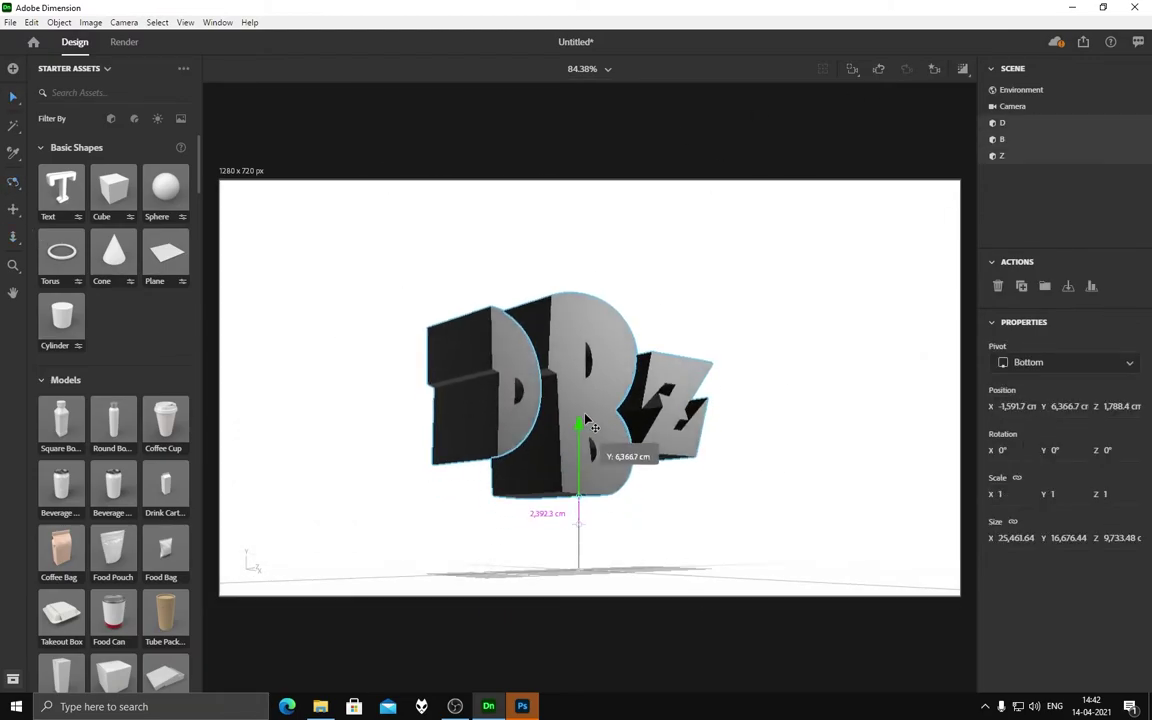
{"action": "left_click", "coordinate": [645, 140]}
Step: Save the scene as DBZ
{"action": "key", "text": "ctrl+s"}
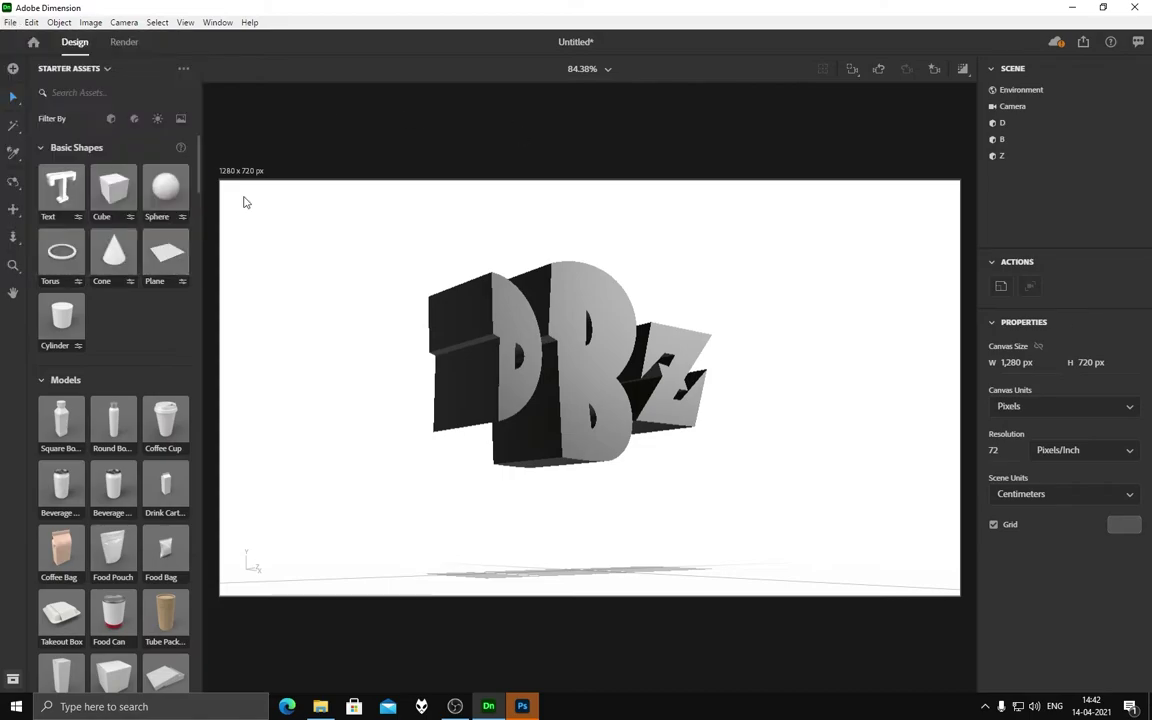
{"action": "type", "text": "DBZ"}
{"action": "left_click", "coordinate": [456, 352]}
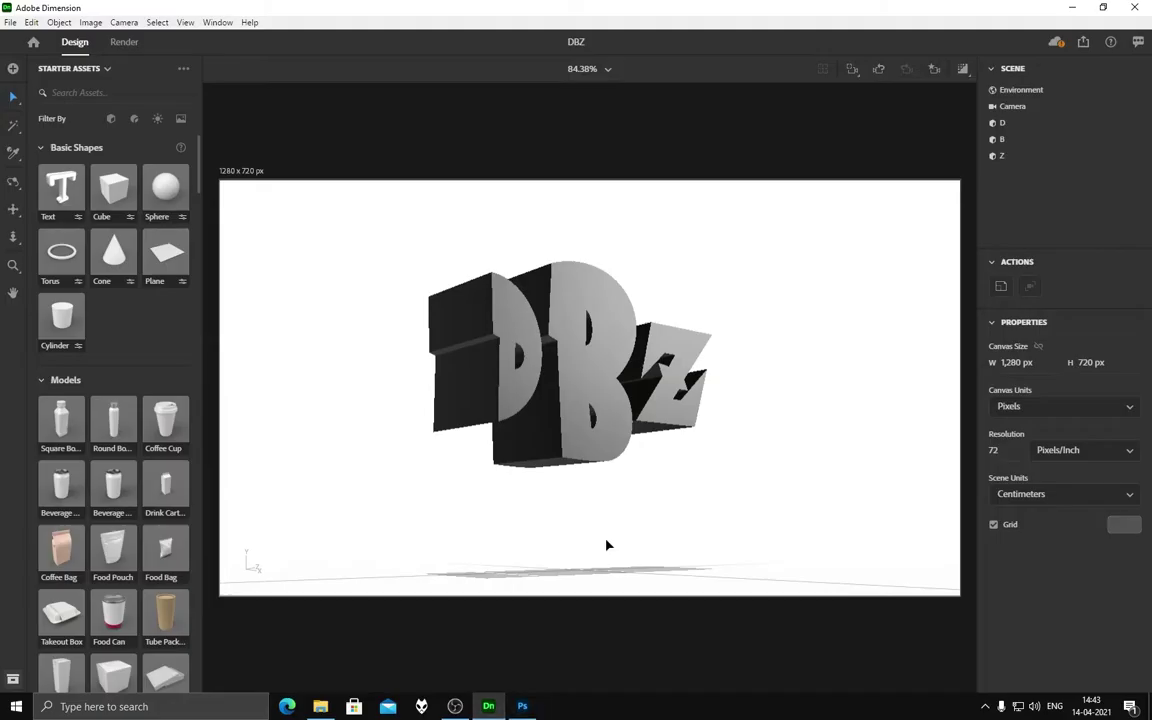
Step: Add a torus with 1 cm pipe and 9 cm ring radius, rotated upright around the letters
{"action": "left_click", "coordinate": [61, 252]}
{"action": "mouse_move", "coordinate": [615, 385]}
{"action": "left_mouse_down"}
{"action": "mouse_move", "coordinate": [897, 582]}
{"action": "mouse_move", "coordinate": [935, 586]}
{"action": "left_mouse_up"}
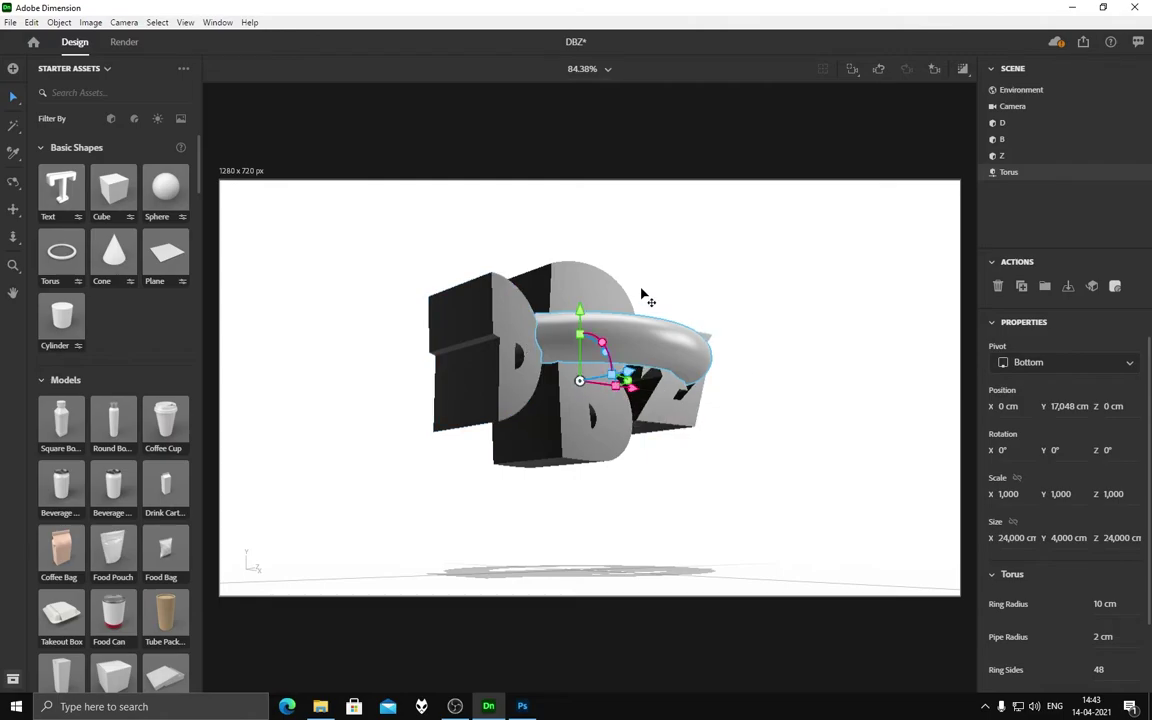
{"action": "key", "text": "ctrl+a"}
{"action": "mouse_move", "coordinate": [609, 468]}
{"action": "left_mouse_down"}
{"action": "mouse_move", "coordinate": [590, 481]}
{"action": "mouse_move", "coordinate": [663, 465]}
{"action": "left_mouse_up"}
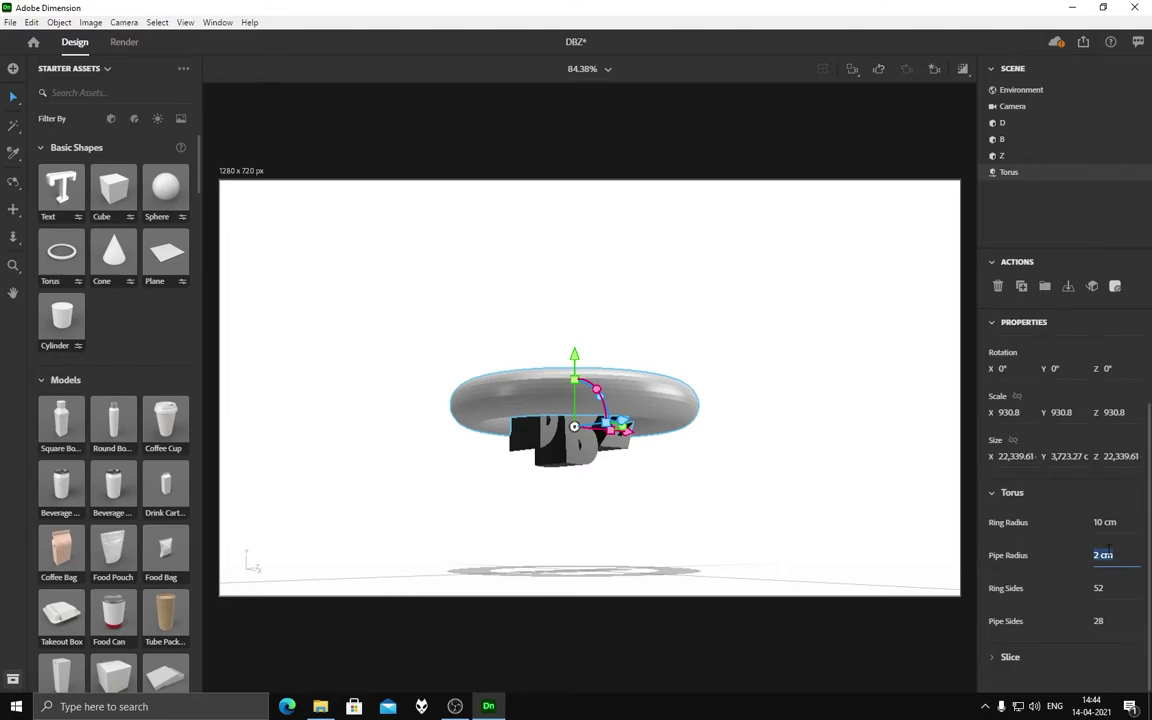
{"action": "type", "text": "1"}
{"action": "key", "text": "Tab"}
{"action": "type", "text": "9"}
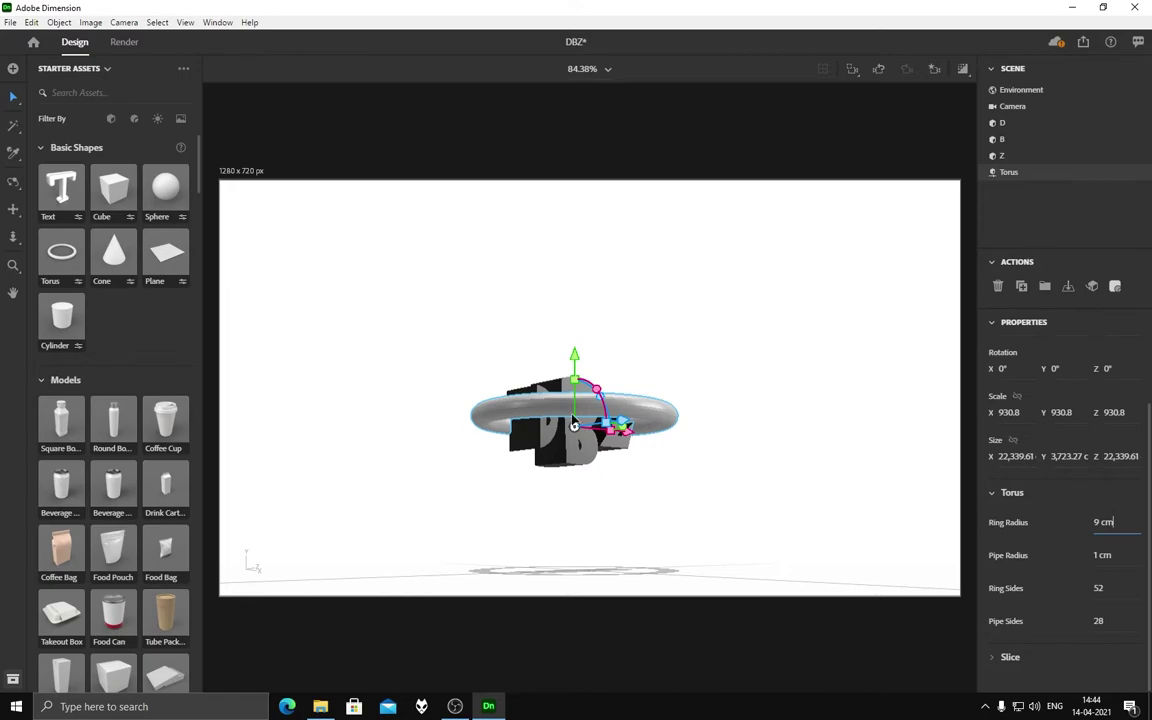
{"action": "left_click_drag", "start_coordinate": [596, 389], "coordinate": [481, 278]}
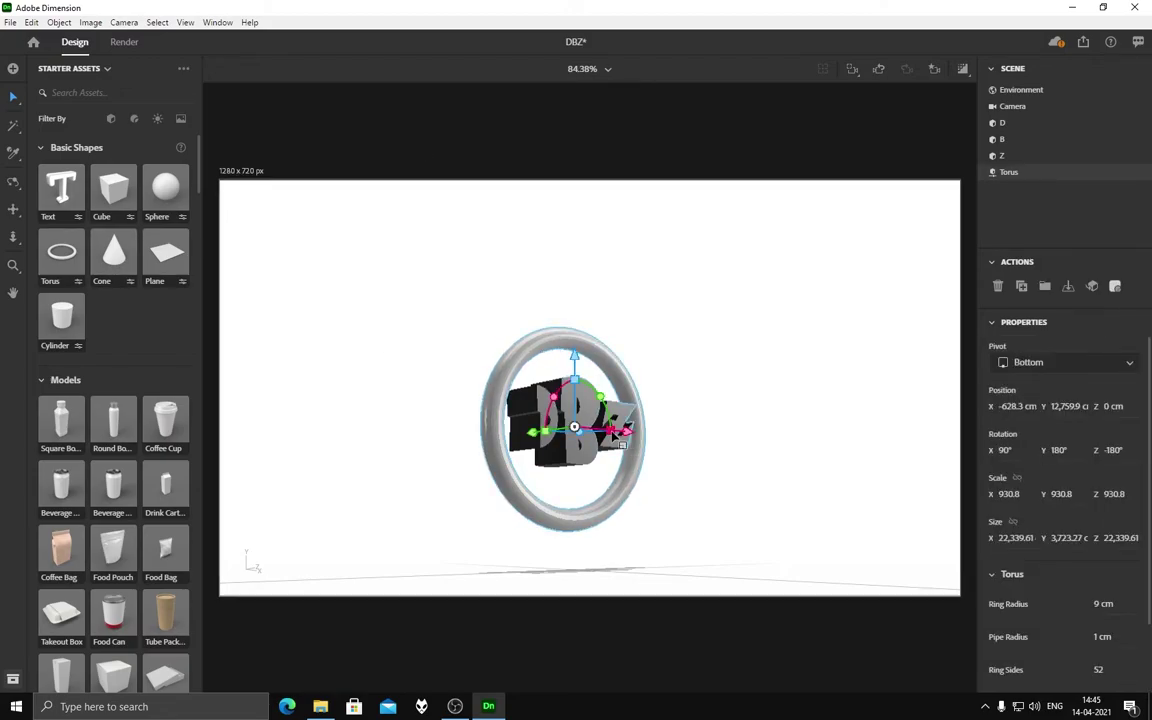
Step: Give the torus a 0.5 cm pipe radius and 100 pipe sides, then shrink it around the letters
{"action": "left_click", "coordinate": [264, 172]}
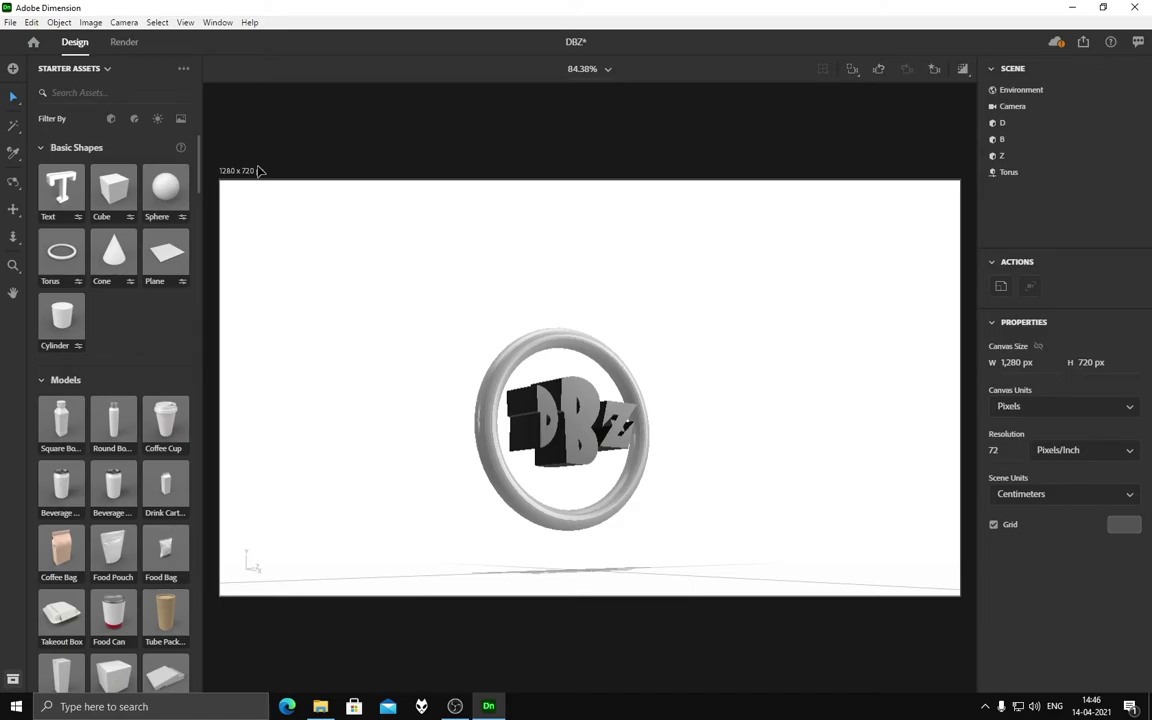
{"action": "left_click", "coordinate": [644, 428]}
{"action": "left_click_drag", "start_coordinate": [496, 278], "coordinate": [620, 282]}
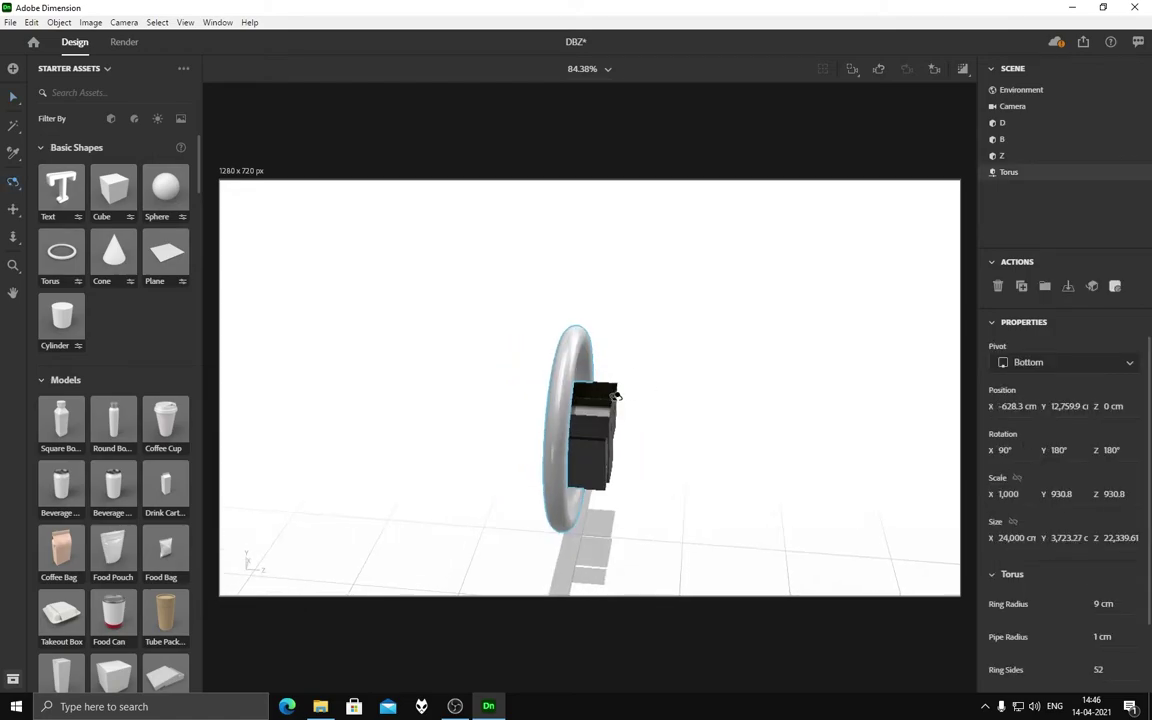
{"action": "scroll", "coordinate": [1103, 638], "scroll_direction": "down", "scroll_amount": 2}
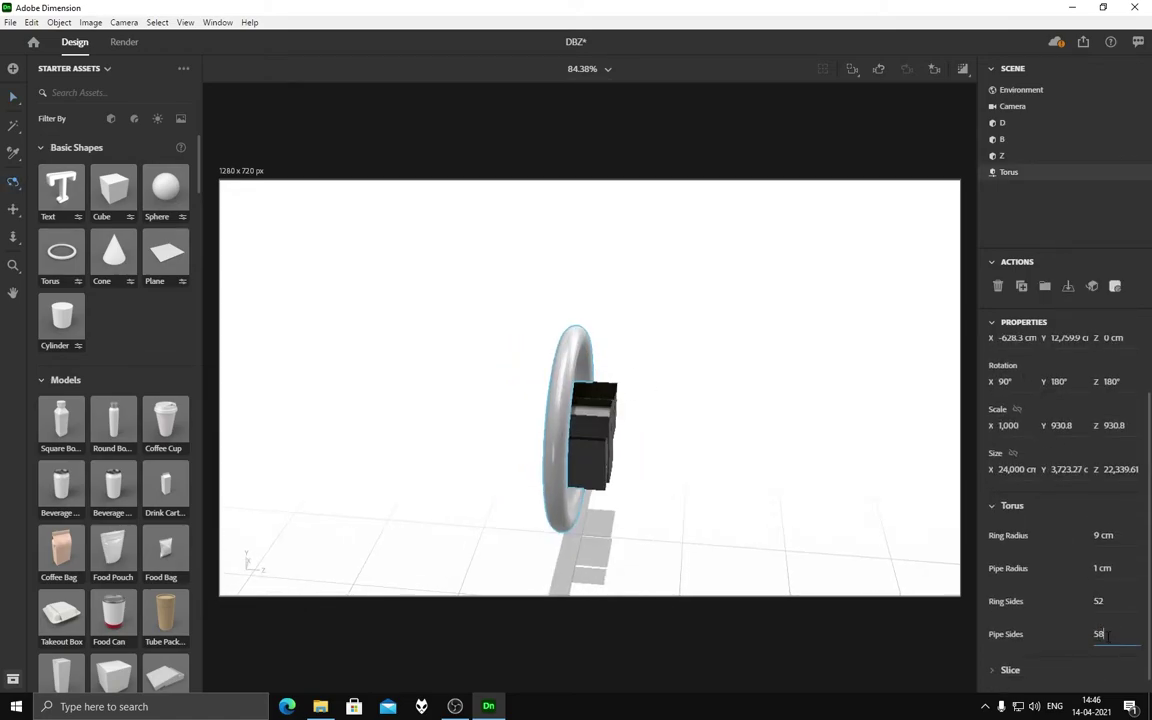
{"action": "left_click", "coordinate": [1108, 568]}
{"action": "type", "text": "0.5"}
{"action": "key", "text": "Return"}
{"action": "left_click_drag", "start_coordinate": [300, 240], "coordinate": [427, 236]}
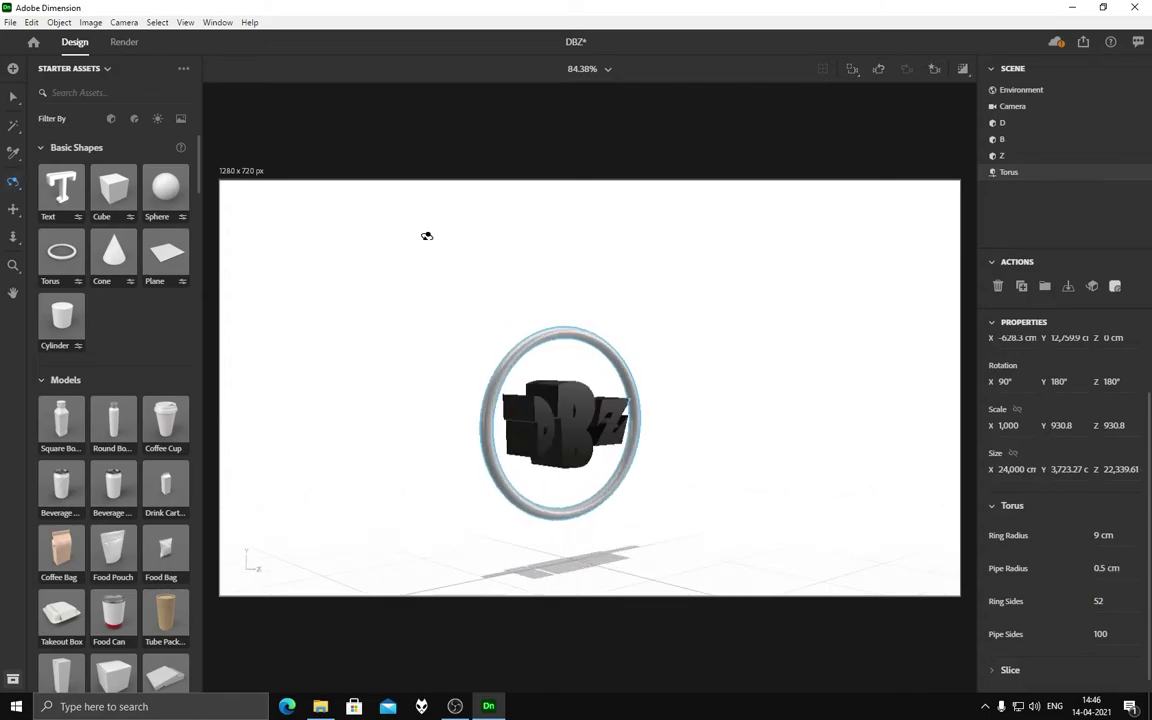
{"action": "key", "text": "v"}
{"action": "mouse_move", "coordinate": [560, 393]}
{"action": "left_mouse_down"}
{"action": "mouse_move", "coordinate": [599, 421]}
{"action": "mouse_move", "coordinate": [590, 424]}
{"action": "left_mouse_up"}
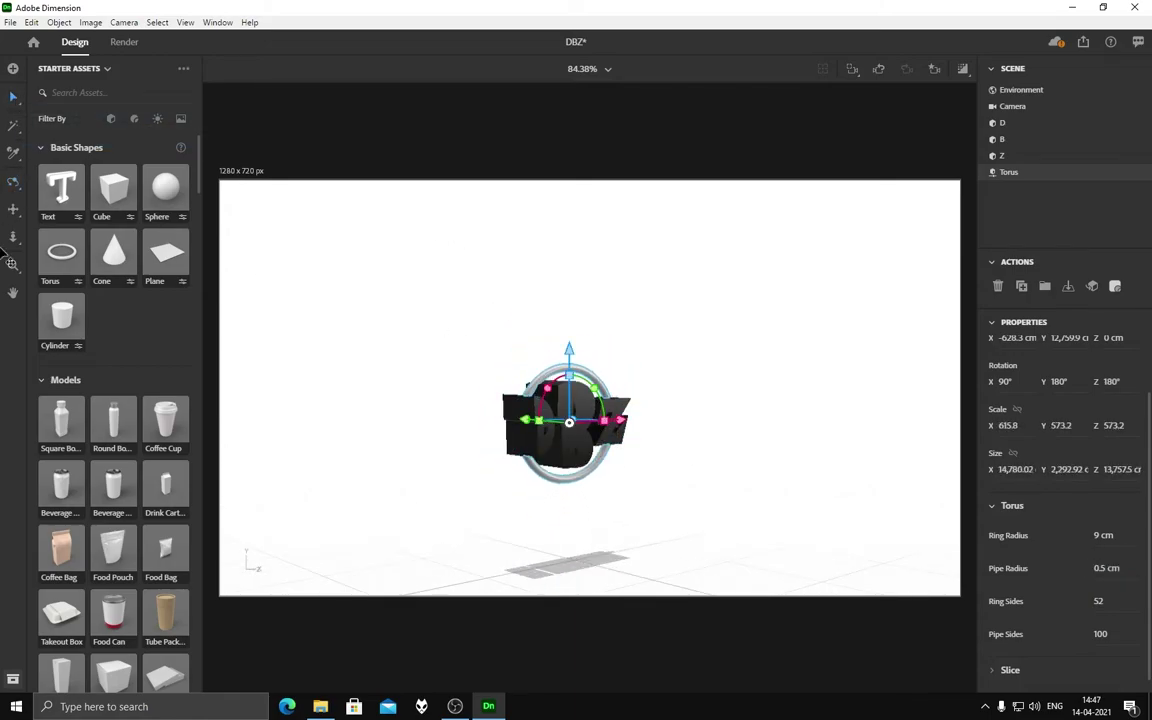
Step: Slim the torus ring along X and shift it left and forward in depth
{"action": "key", "text": "1"}
{"action": "left_click_drag", "start_coordinate": [520, 277], "coordinate": [8, 172]}
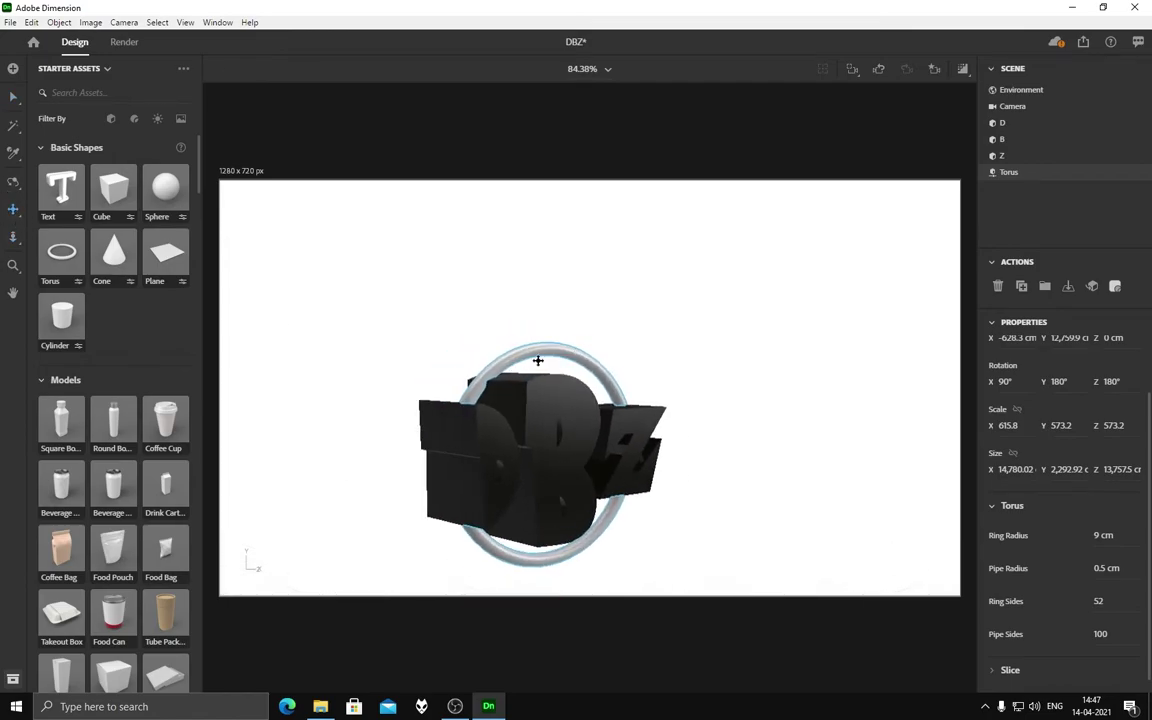
{"action": "double_click", "coordinate": [11, 181]}
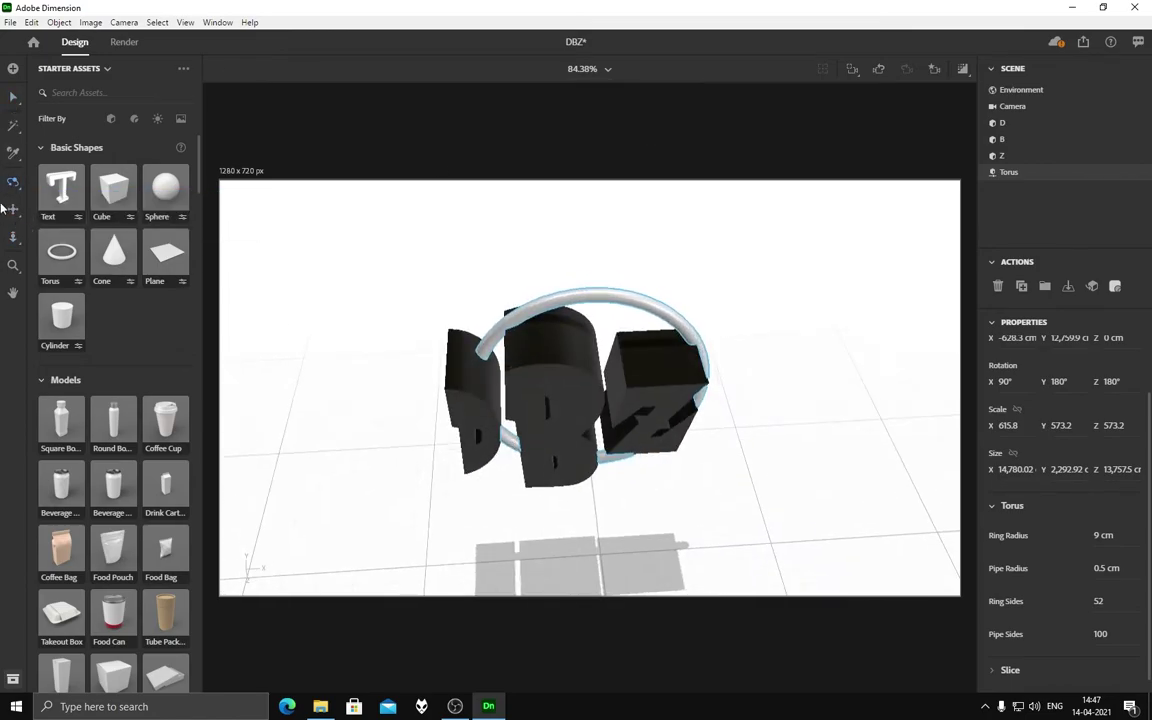
{"action": "left_click_drag", "start_coordinate": [658, 381], "coordinate": [628, 383]}
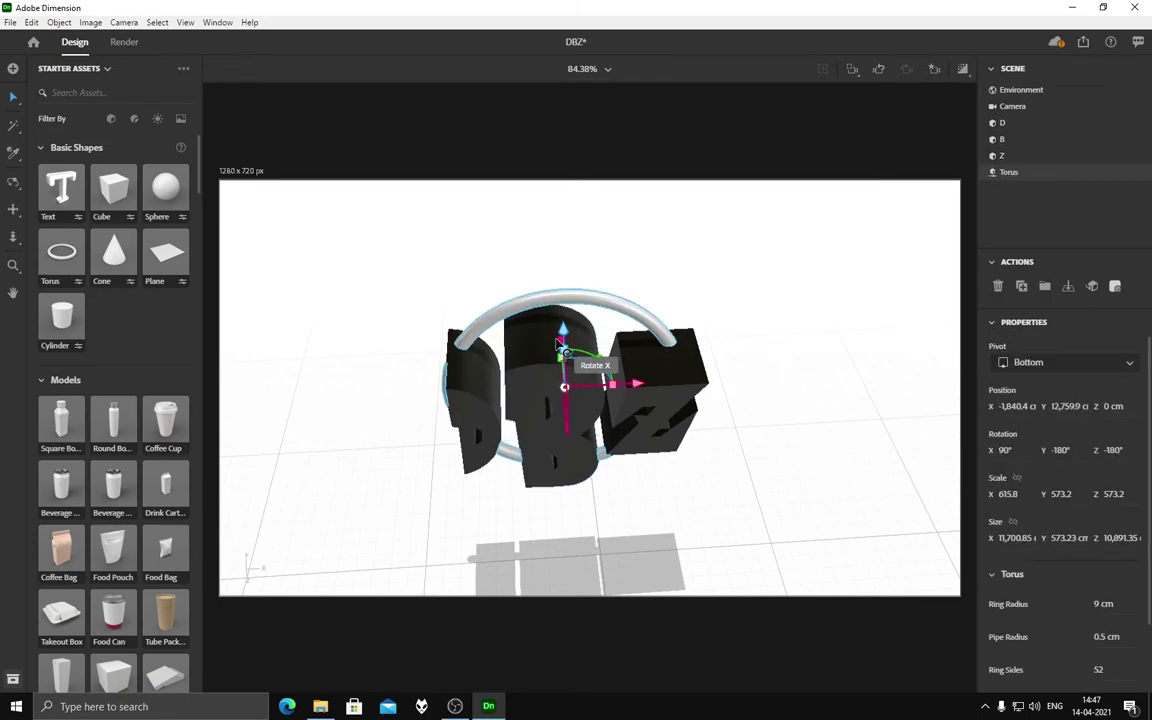
{"action": "left_click", "coordinate": [13, 181]}
{"action": "left_click_drag", "start_coordinate": [560, 350], "coordinate": [679, 349]}
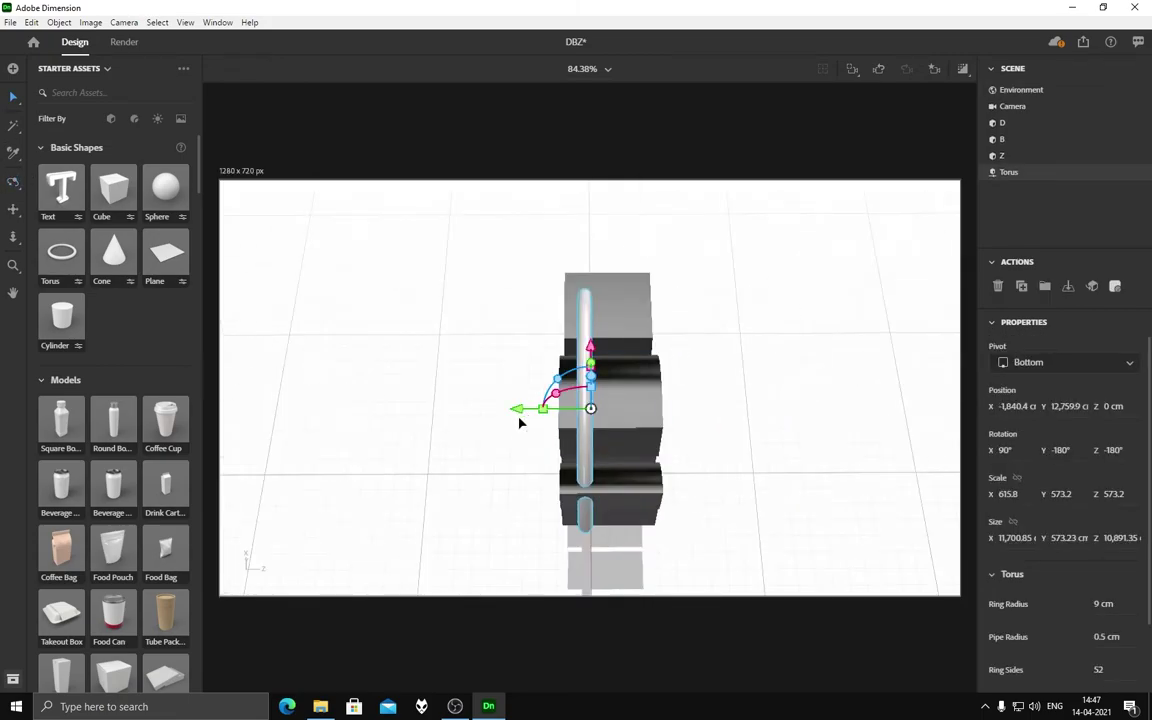
{"action": "mouse_move", "coordinate": [519, 423]}
{"action": "left_mouse_down"}
{"action": "mouse_move", "coordinate": [540, 406]}
{"action": "mouse_move", "coordinate": [368, 190]}
{"action": "left_mouse_up"}
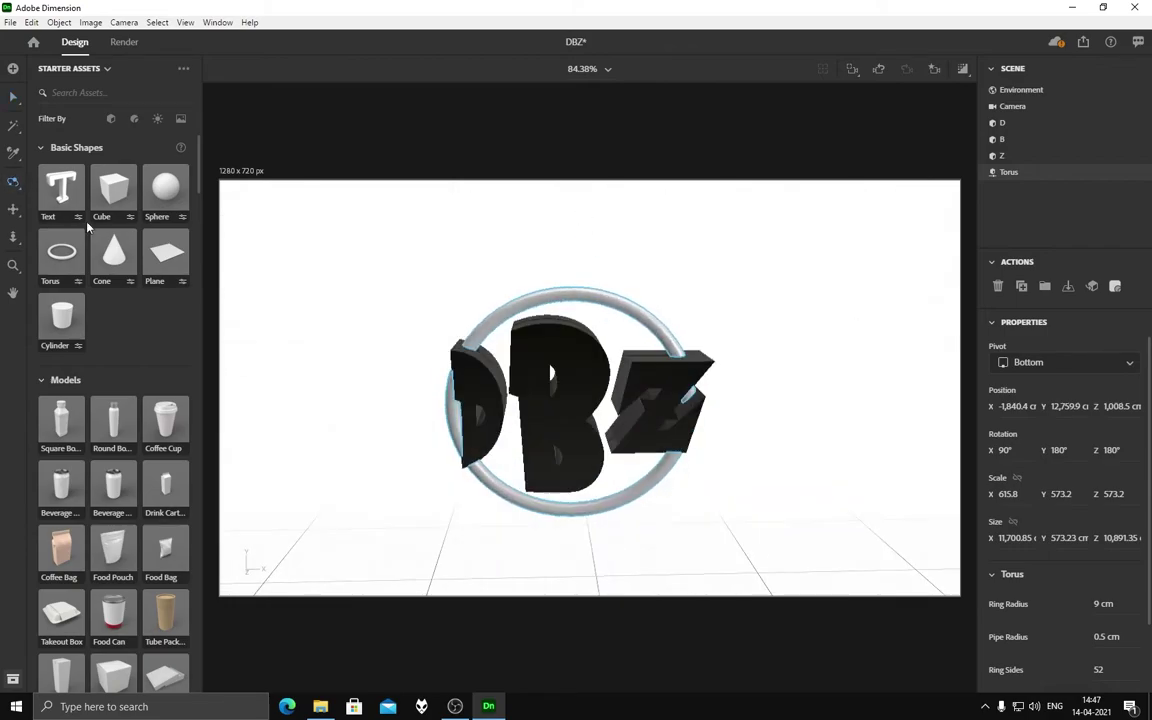
{"action": "left_click_drag", "start_coordinate": [621, 408], "coordinate": [659, 418]}
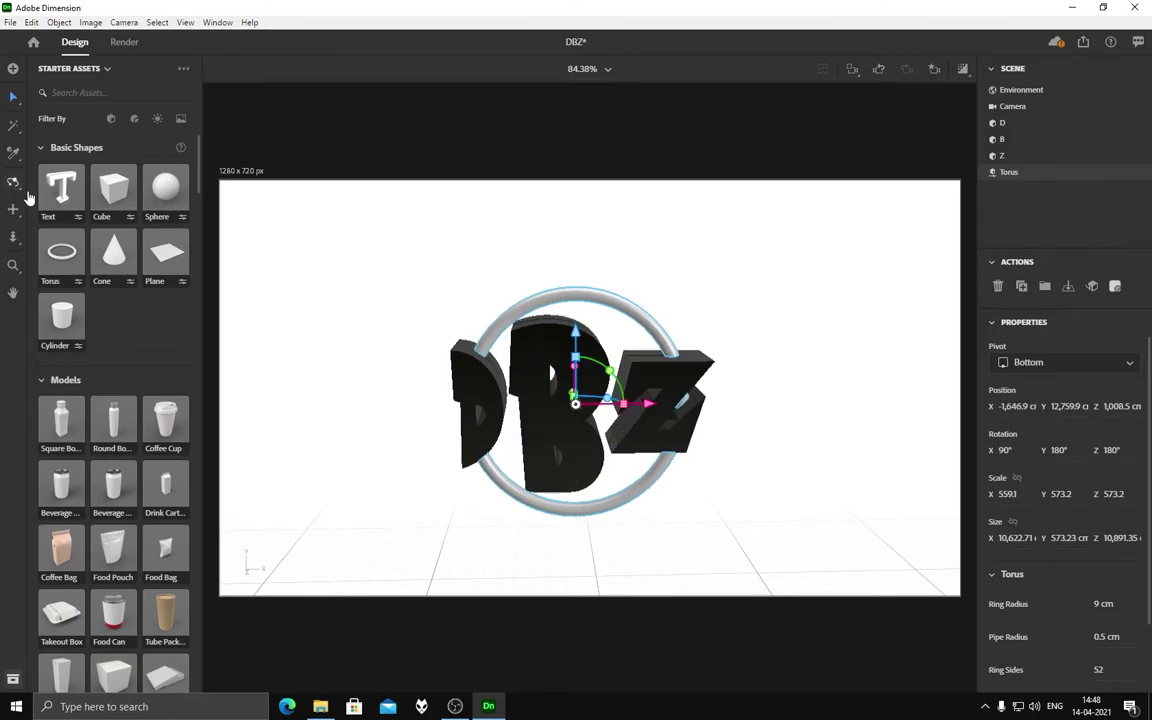
{"action": "mouse_move", "coordinate": [547, 244]}
{"action": "left_mouse_down"}
{"action": "mouse_move", "coordinate": [589, 283]}
{"action": "mouse_move", "coordinate": [563, 305]}
{"action": "mouse_move", "coordinate": [605, 383]}
{"action": "mouse_move", "coordinate": [602, 331]}
{"action": "left_mouse_up"}
{"action": "key", "text": "ctrl+z"}
Step: Return to the front view and stretch the D along X to 0.4 × 0.3 × 0.6
{"action": "key", "text": "1"}
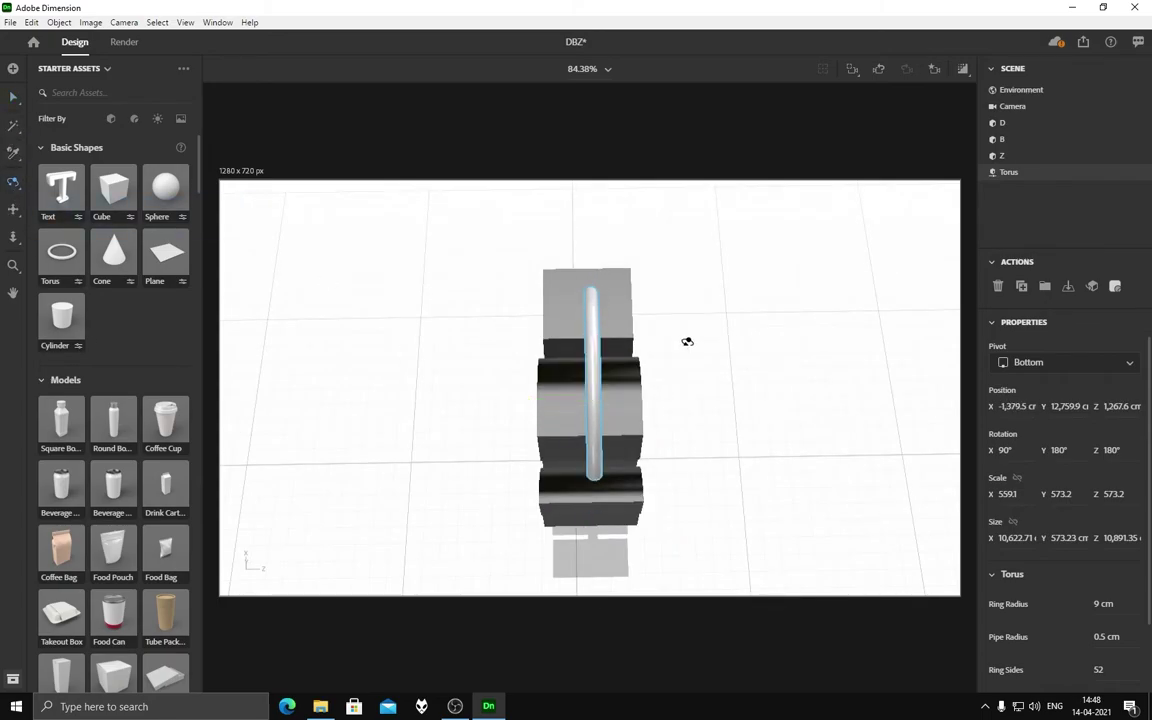
{"action": "left_click_drag", "start_coordinate": [686, 339], "coordinate": [563, 366]}
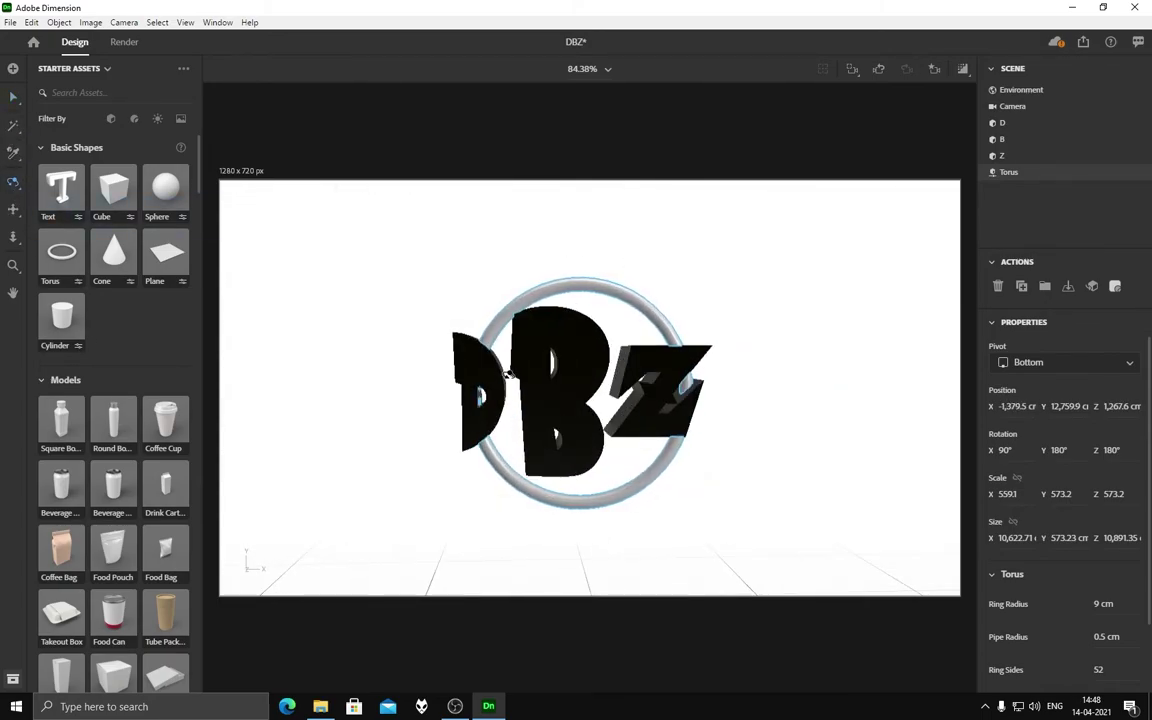
{"action": "key", "text": "v"}
{"action": "left_click", "coordinate": [478, 410]}
{"action": "mouse_move", "coordinate": [537, 455]}
{"action": "left_mouse_down"}
{"action": "mouse_move", "coordinate": [548, 453]}
{"action": "mouse_move", "coordinate": [458, 200]}
{"action": "left_mouse_up"}
Step: Move the torus ring along X so it centres on the DBZ letters
{"action": "key", "text": "1"}
{"action": "key", "text": "v"}
{"action": "left_click", "coordinate": [688, 450]}
{"action": "left_click_drag", "start_coordinate": [668, 395], "coordinate": [590, 392]}
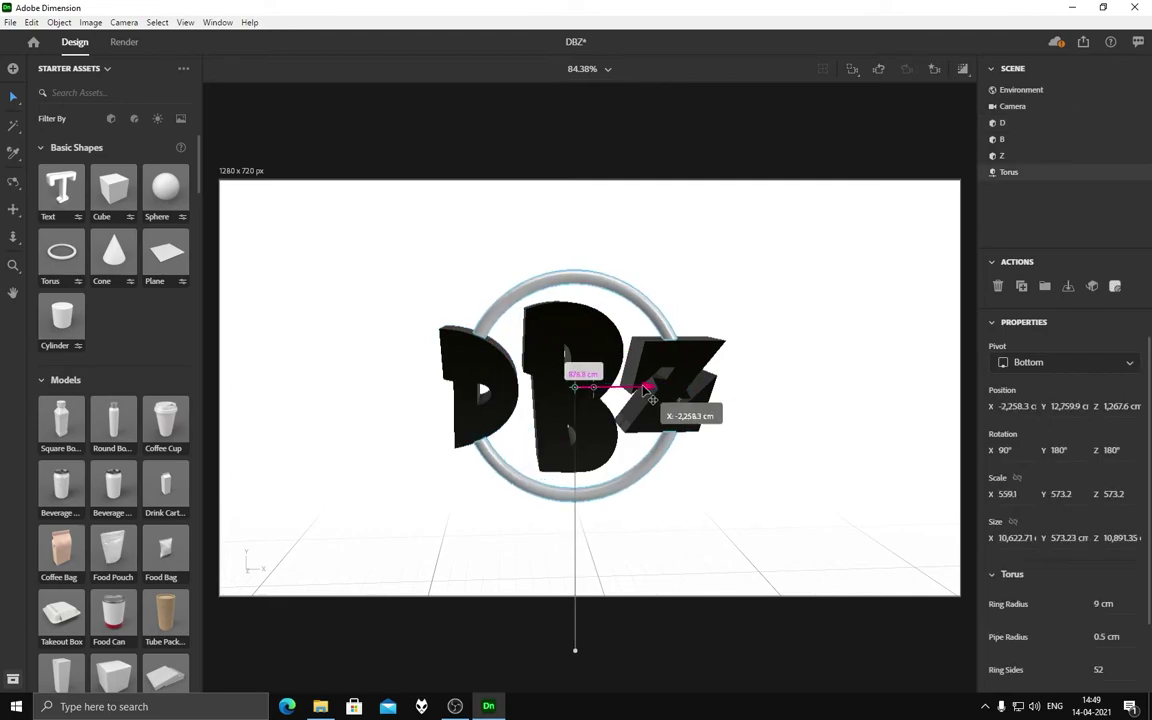
Step: Orbit around the letters and save the view as a Camera Bookmark
{"action": "key", "text": "1"}
{"action": "mouse_move", "coordinate": [296, 242]}
{"action": "left_mouse_down"}
{"action": "mouse_move", "coordinate": [481, 301]}
{"action": "mouse_move", "coordinate": [442, 246]}
{"action": "left_mouse_up"}
{"action": "left_click", "coordinate": [934, 68]}
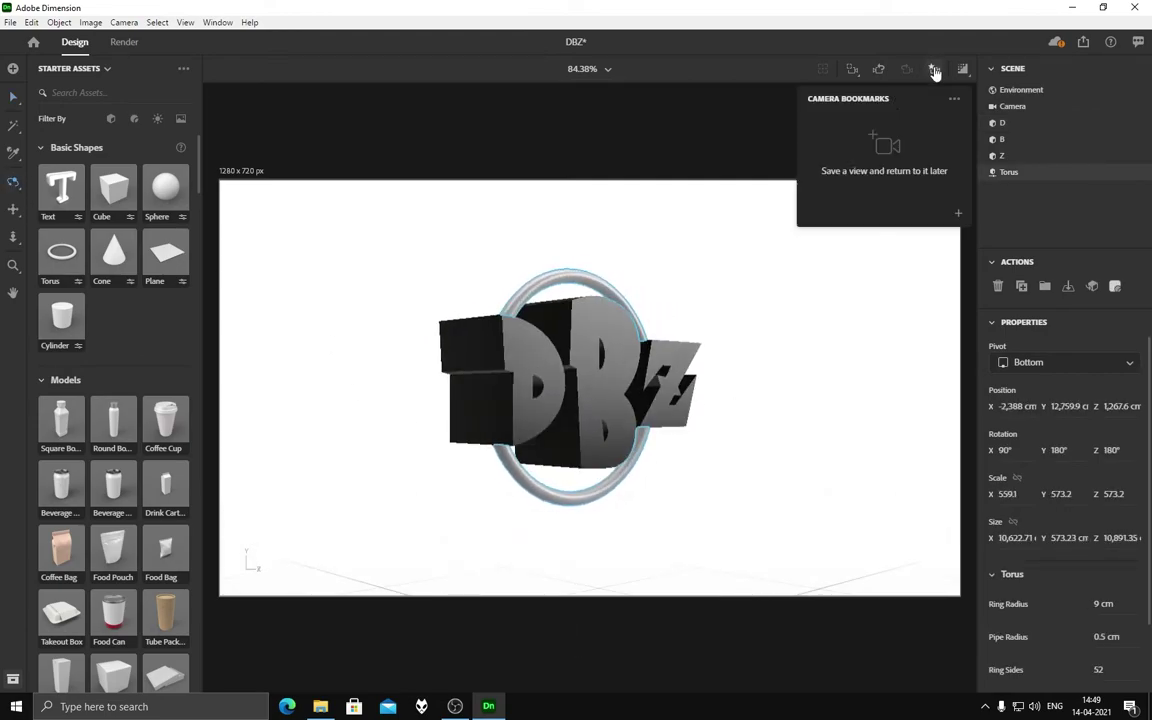
{"action": "left_click", "coordinate": [862, 192]}
Step: Orbit and zoom in on the DBZ letters, then select the D
{"action": "key", "text": "v"}
{"action": "left_click", "coordinate": [13, 241]}
{"action": "left_click_drag", "start_coordinate": [560, 330], "coordinate": [607, 290]}
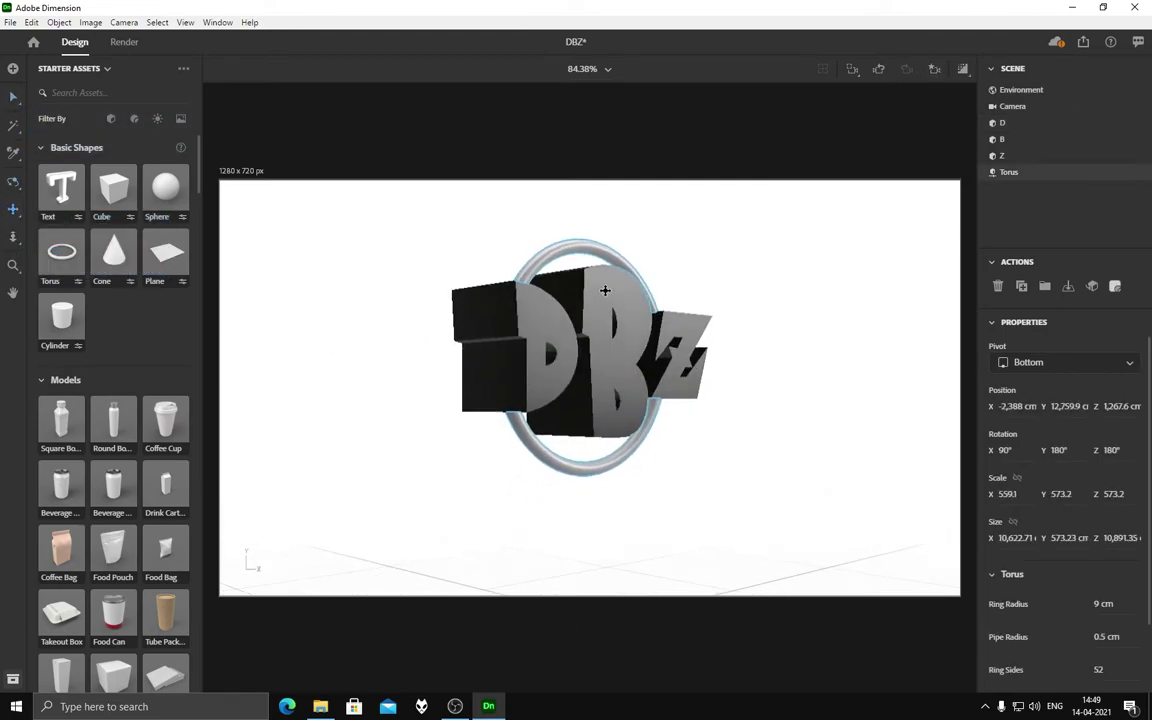
{"action": "left_click", "coordinate": [13, 96]}
{"action": "scroll", "coordinate": [580, 405], "scroll_direction": "up", "scroll_amount": 3}
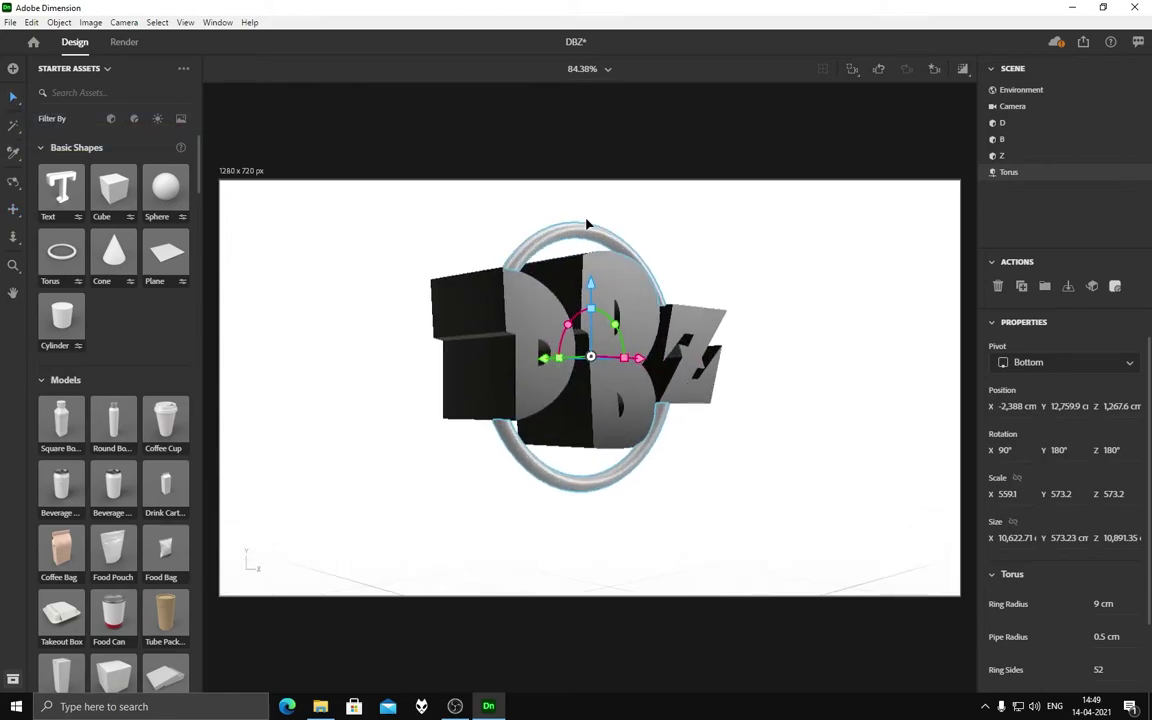
{"action": "key", "text": "2"}
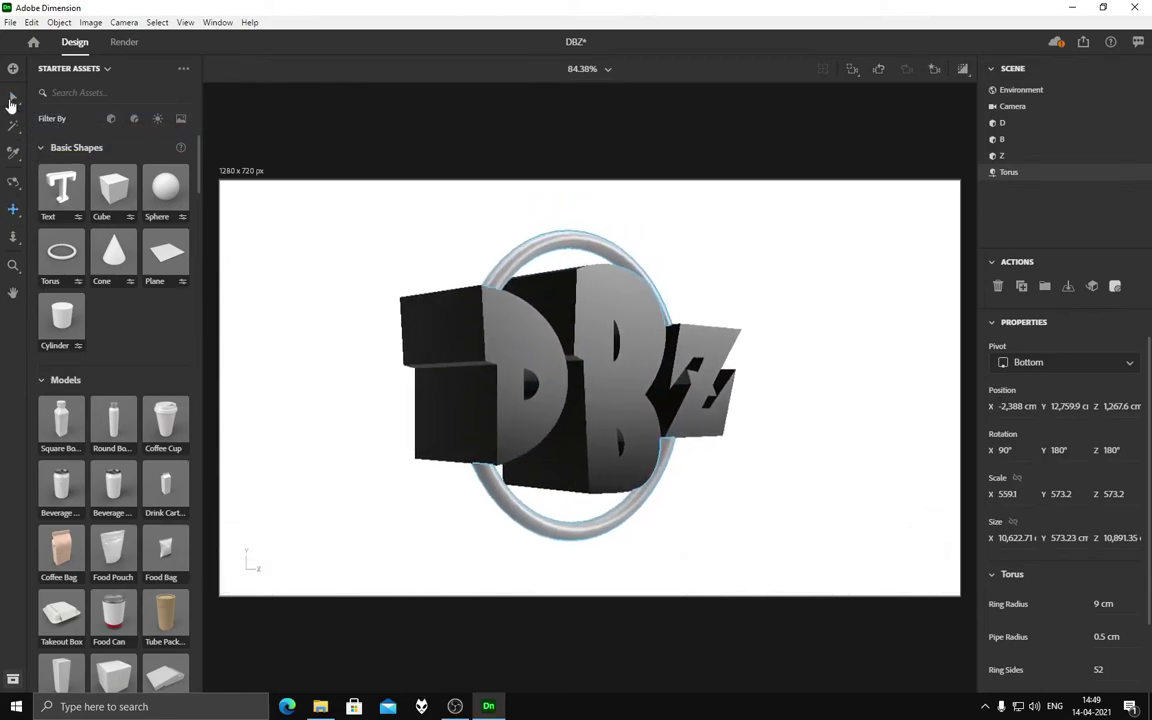
{"action": "left_click", "coordinate": [12, 98]}
{"action": "left_click", "coordinate": [783, 374]}
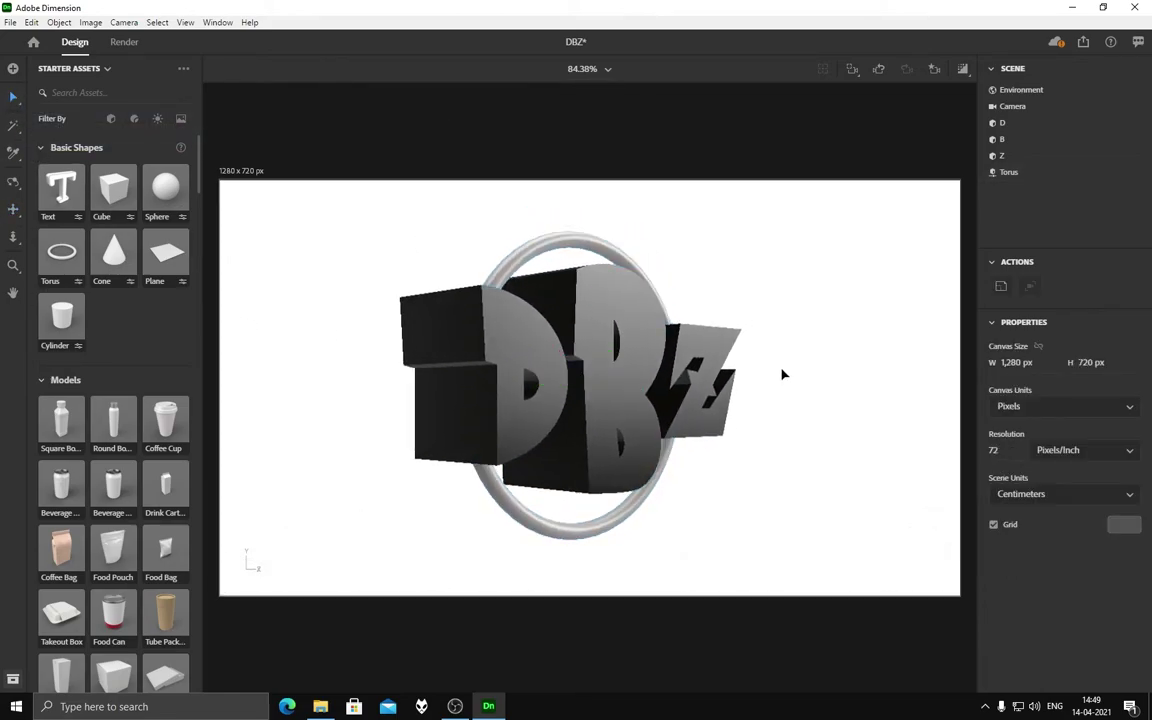
{"action": "left_click", "coordinate": [567, 345]}
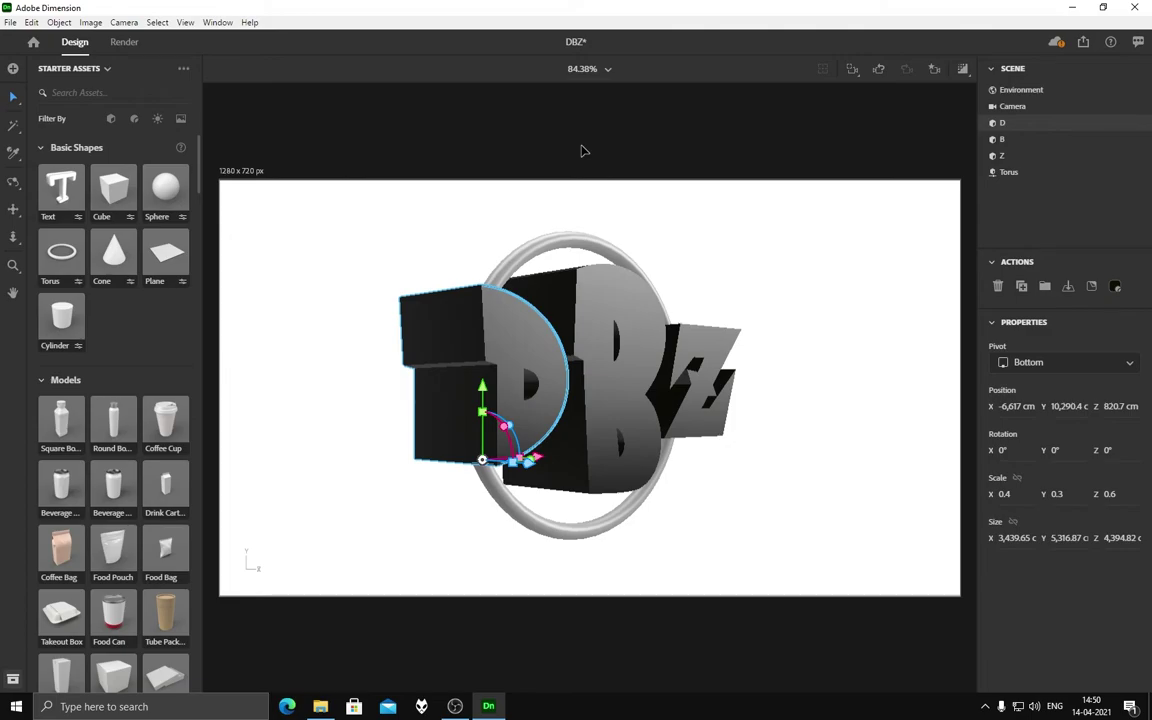
Step: Apply the Plastic material to the D with a saturated orange base colour
{"action": "left_click", "coordinate": [127, 119]}
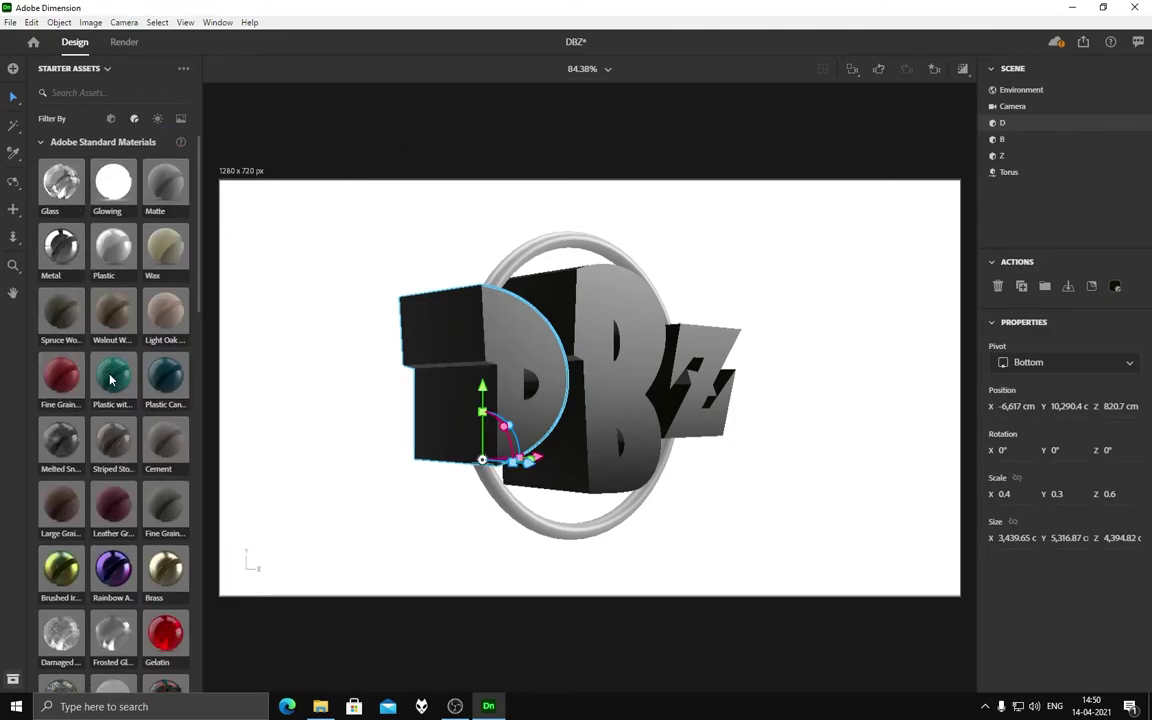
{"action": "left_click", "coordinate": [113, 263]}
{"action": "left_click", "coordinate": [1132, 348]}
{"action": "left_click_drag", "start_coordinate": [941, 431], "coordinate": [952, 431]}
{"action": "left_click_drag", "start_coordinate": [939, 290], "coordinate": [1108, 263]}
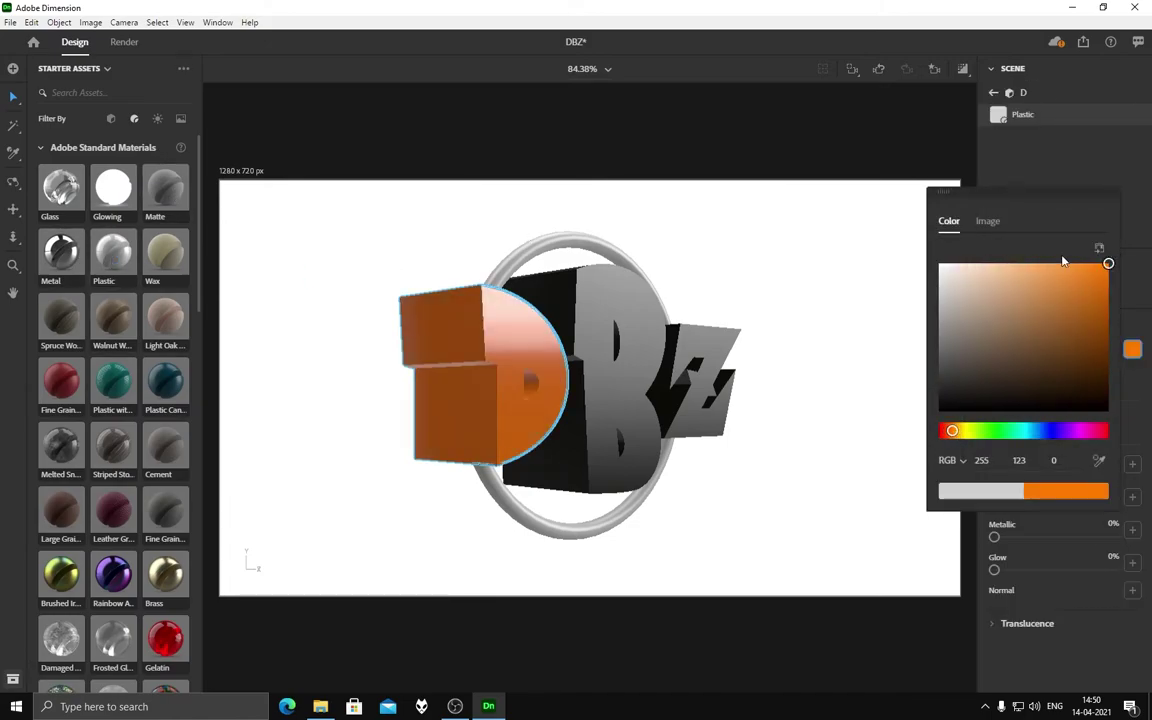
Step: Apply Plastic to the B and the Z and give each a base colour
{"action": "left_click", "coordinate": [557, 277]}
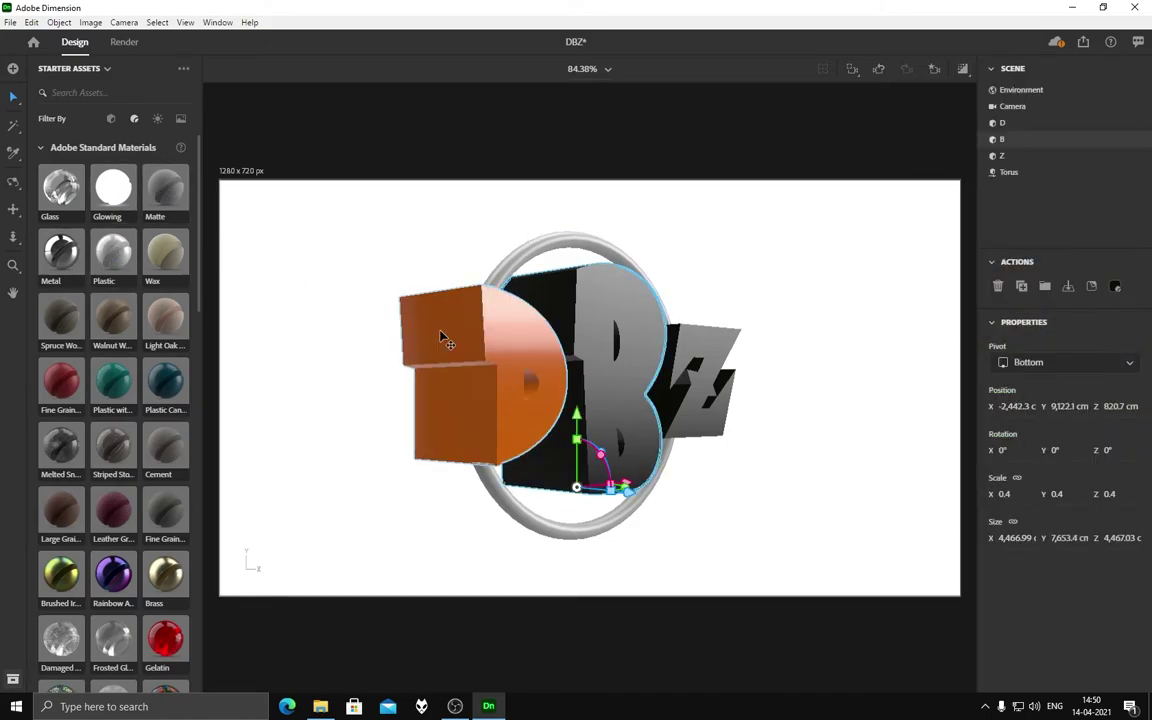
{"action": "left_click", "coordinate": [113, 263]}
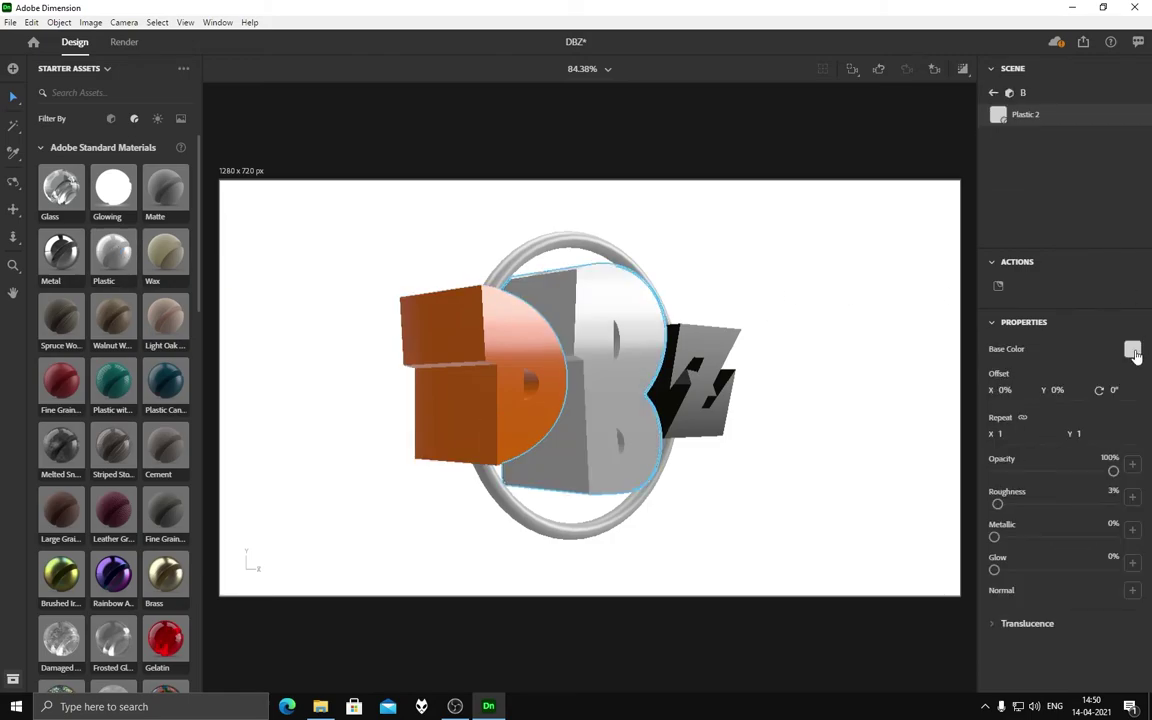
{"action": "left_click", "coordinate": [1132, 349]}
{"action": "left_click_drag", "start_coordinate": [956, 417], "coordinate": [964, 417]}
{"action": "left_click", "coordinate": [707, 330]}
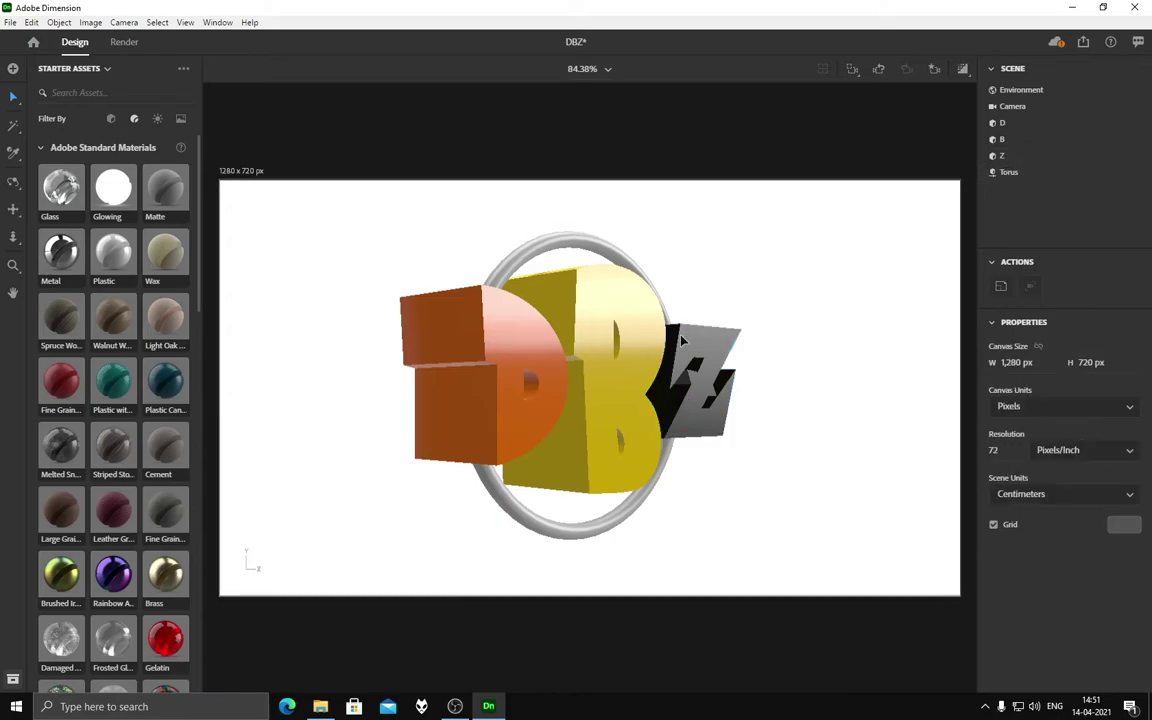
{"action": "left_click", "coordinate": [113, 252]}
{"action": "left_click", "coordinate": [1132, 349]}
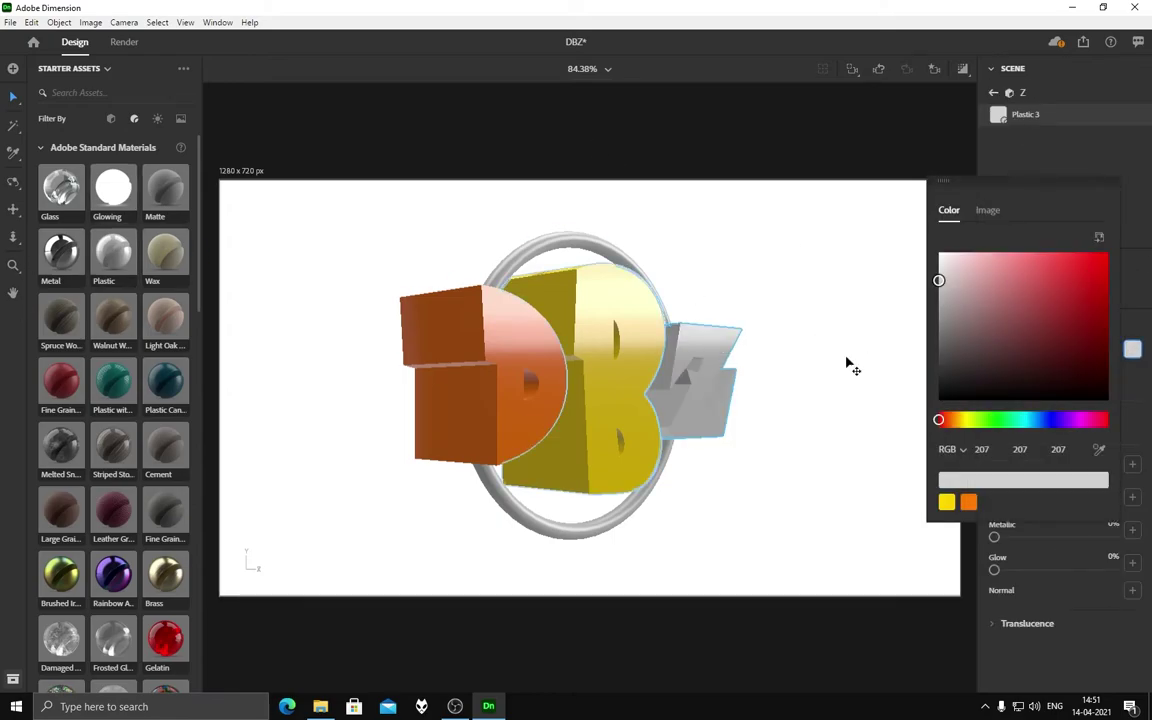
{"action": "left_click", "coordinate": [1040, 250]}
{"action": "left_click", "coordinate": [818, 144]}
Step: Recolour the Z's base colour yellow and the B's base colour red
{"action": "left_click", "coordinate": [700, 370]}
{"action": "left_click", "coordinate": [1115, 286]}
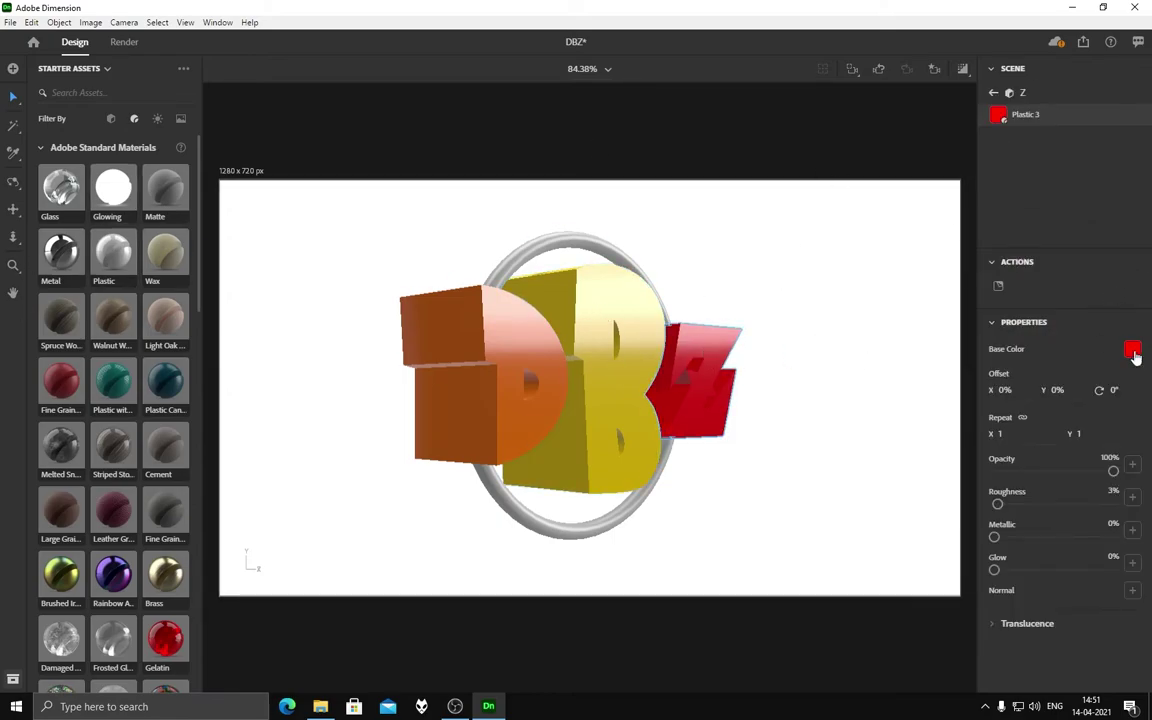
{"action": "left_click", "coordinate": [1132, 349]}
{"action": "left_click", "coordinate": [966, 497]}
{"action": "left_click", "coordinate": [761, 167]}
{"action": "left_click", "coordinate": [1115, 286]}
{"action": "left_click", "coordinate": [1132, 349]}
{"action": "left_click", "coordinate": [1000, 476]}
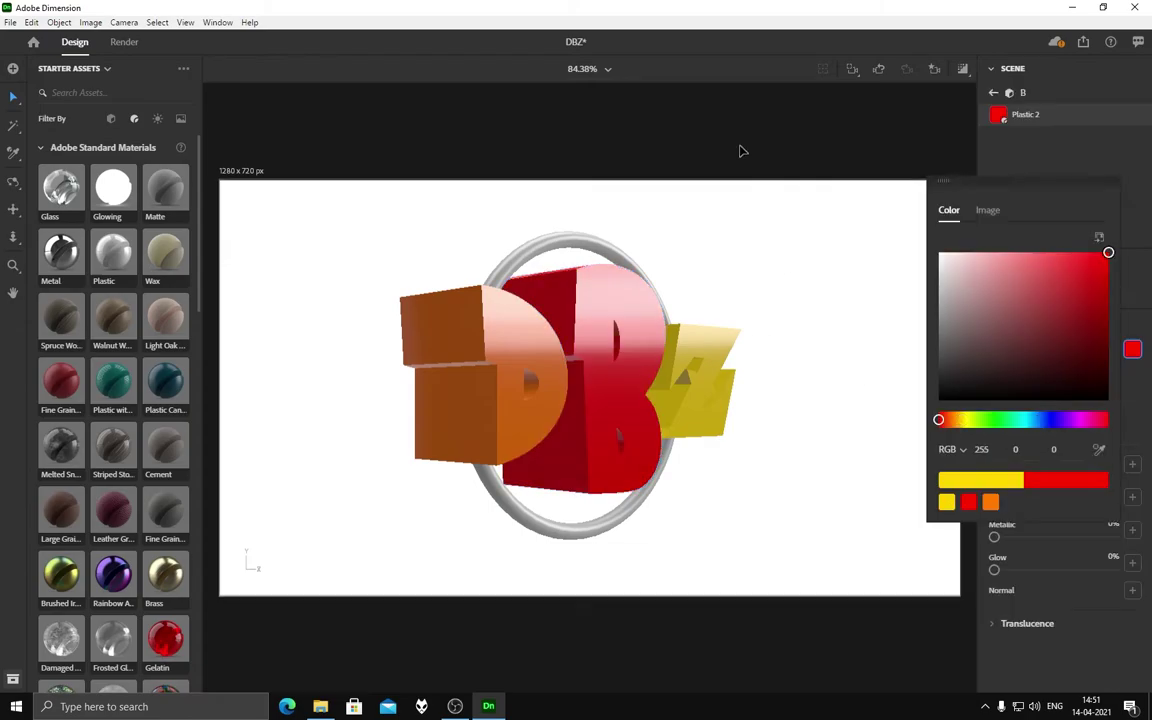
Step: Give the torus ring the Clean Gold material
{"action": "left_click", "coordinate": [740, 149]}
{"action": "left_click", "coordinate": [560, 250]}
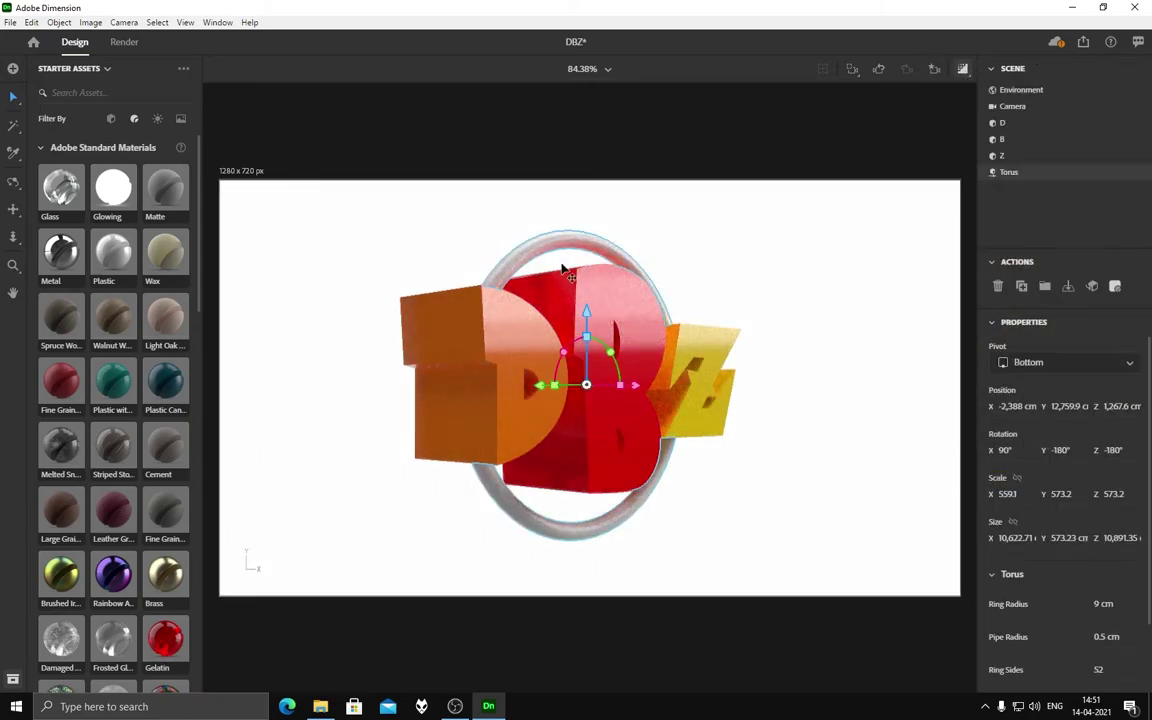
{"action": "scroll", "coordinate": [58, 256], "scroll_direction": "down", "scroll_amount": 5}
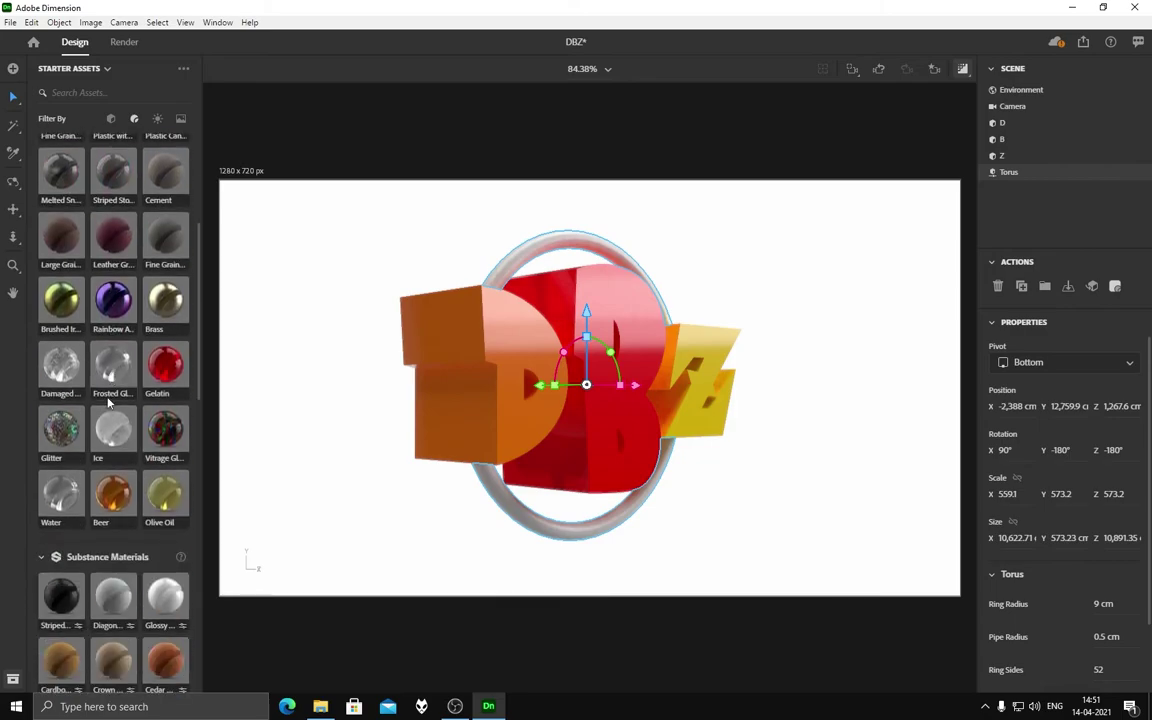
{"action": "scroll", "coordinate": [42, 370], "scroll_direction": "down", "scroll_amount": 5}
{"action": "left_click", "coordinate": [59, 355]}
Step: Add a Sphere from Basic Shapes and lift it level with the letters in the front view
{"action": "left_click", "coordinate": [522, 154]}
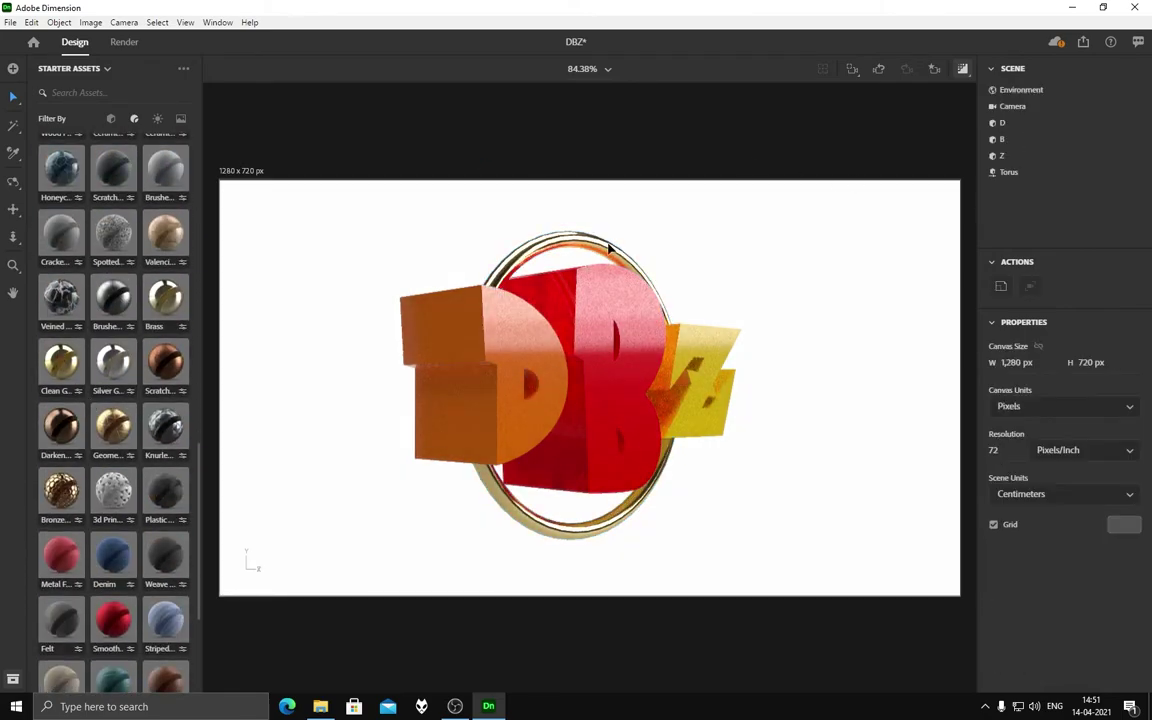
{"action": "scroll", "coordinate": [86, 400], "scroll_direction": "up", "scroll_amount": 5}
{"action": "scroll", "coordinate": [63, 197], "scroll_direction": "up", "scroll_amount": 5}
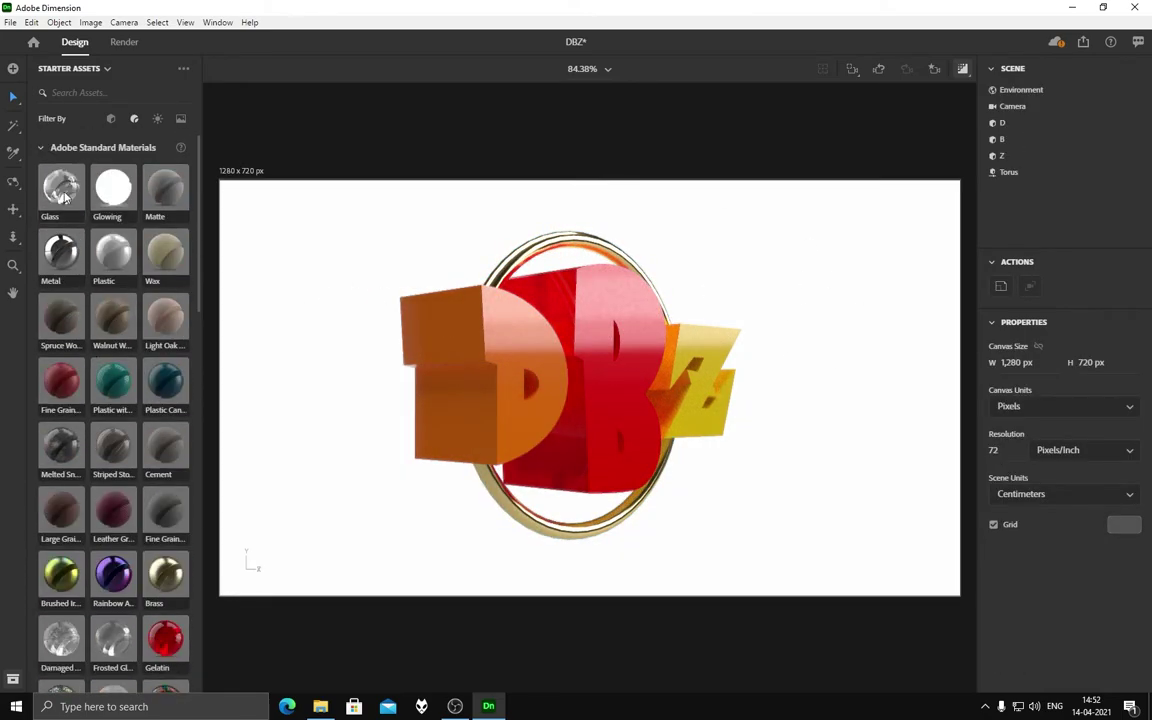
{"action": "left_click", "coordinate": [111, 118]}
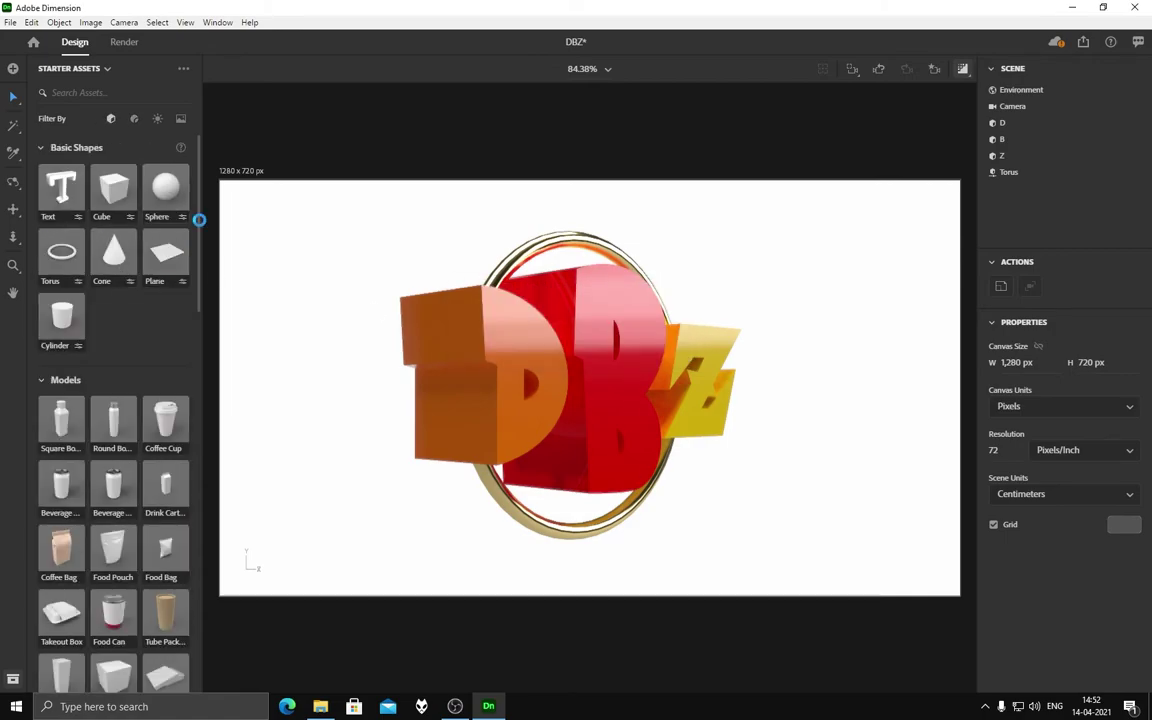
{"action": "left_click", "coordinate": [165, 188]}
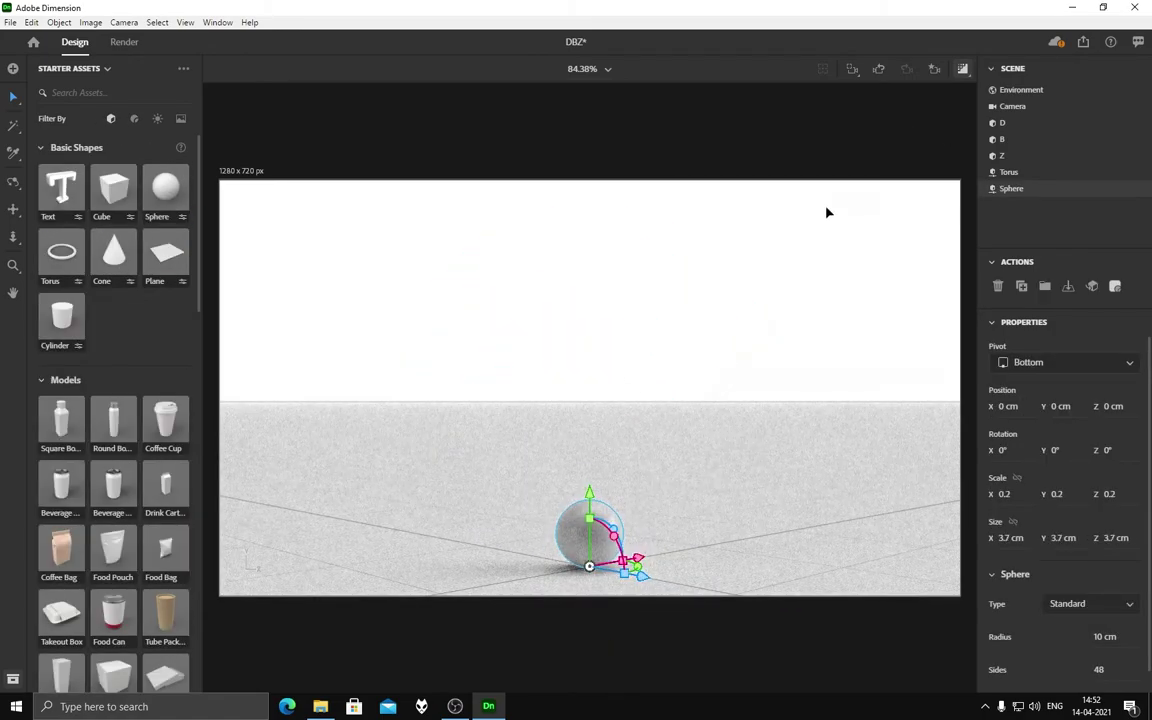
{"action": "left_click_drag", "start_coordinate": [589, 492], "coordinate": [617, 288]}
{"action": "left_click", "coordinate": [934, 68]}
{"action": "left_click", "coordinate": [830, 120]}
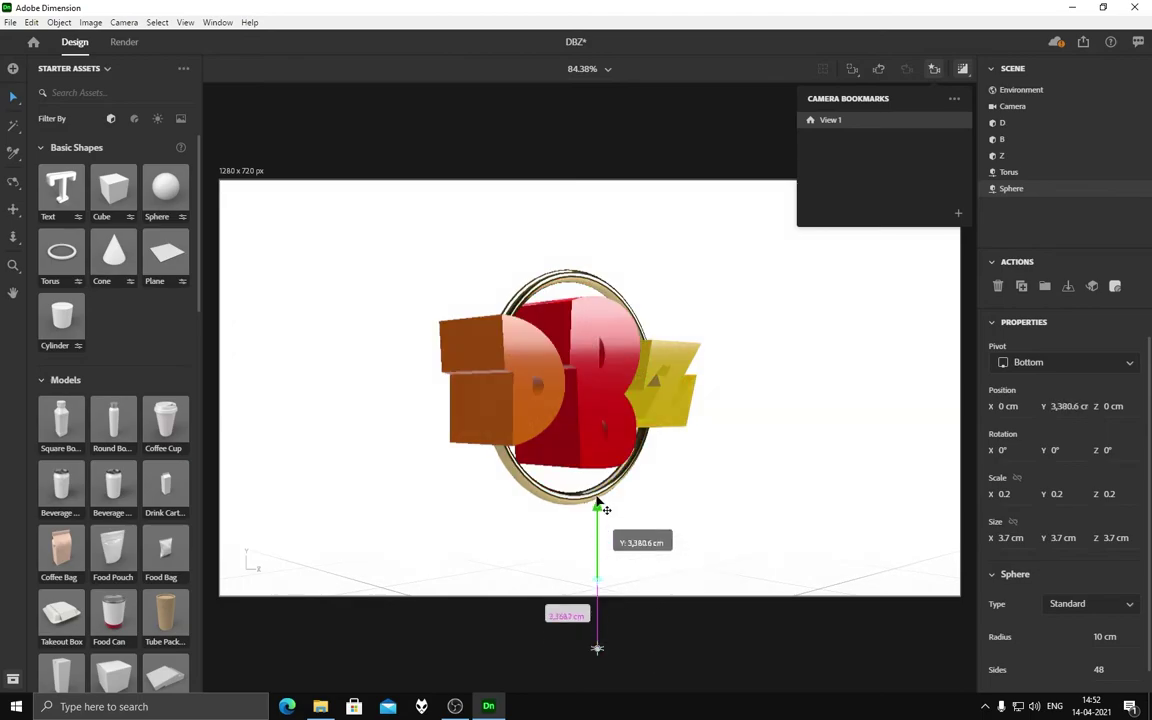
{"action": "mouse_move", "coordinate": [600, 571]}
{"action": "left_mouse_down"}
{"action": "mouse_move", "coordinate": [598, 390]}
{"action": "mouse_move", "coordinate": [722, 455]}
{"action": "mouse_move", "coordinate": [810, 430]}
{"action": "left_mouse_up"}
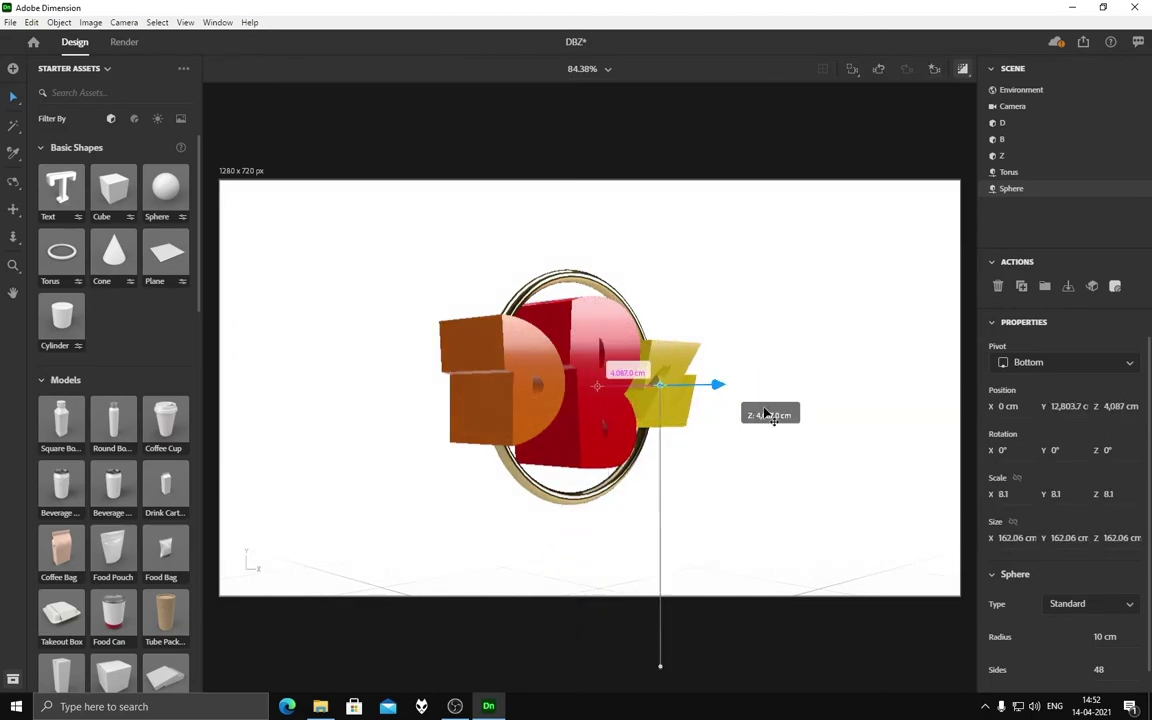
Step: Apply the Glass material to the sphere and set its base colour to orange
{"action": "left_click", "coordinate": [134, 118]}
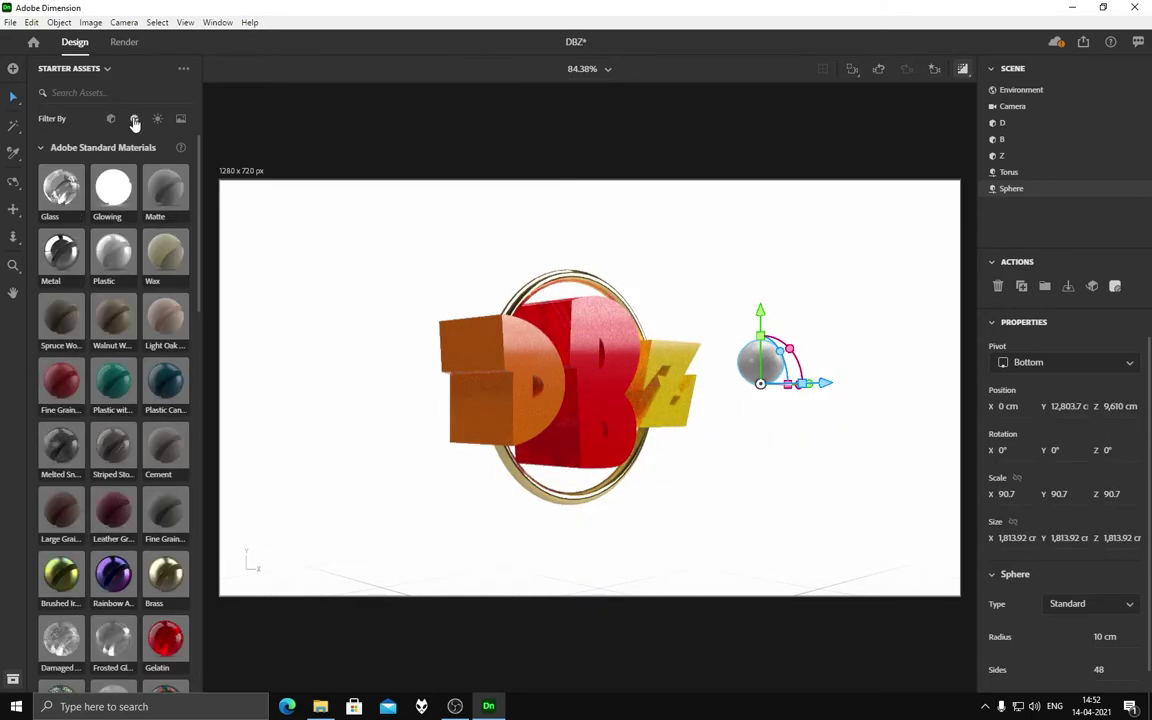
{"action": "left_click_drag", "start_coordinate": [61, 190], "coordinate": [762, 360]}
{"action": "left_click", "coordinate": [1132, 349]}
{"action": "left_click", "coordinate": [953, 420]}
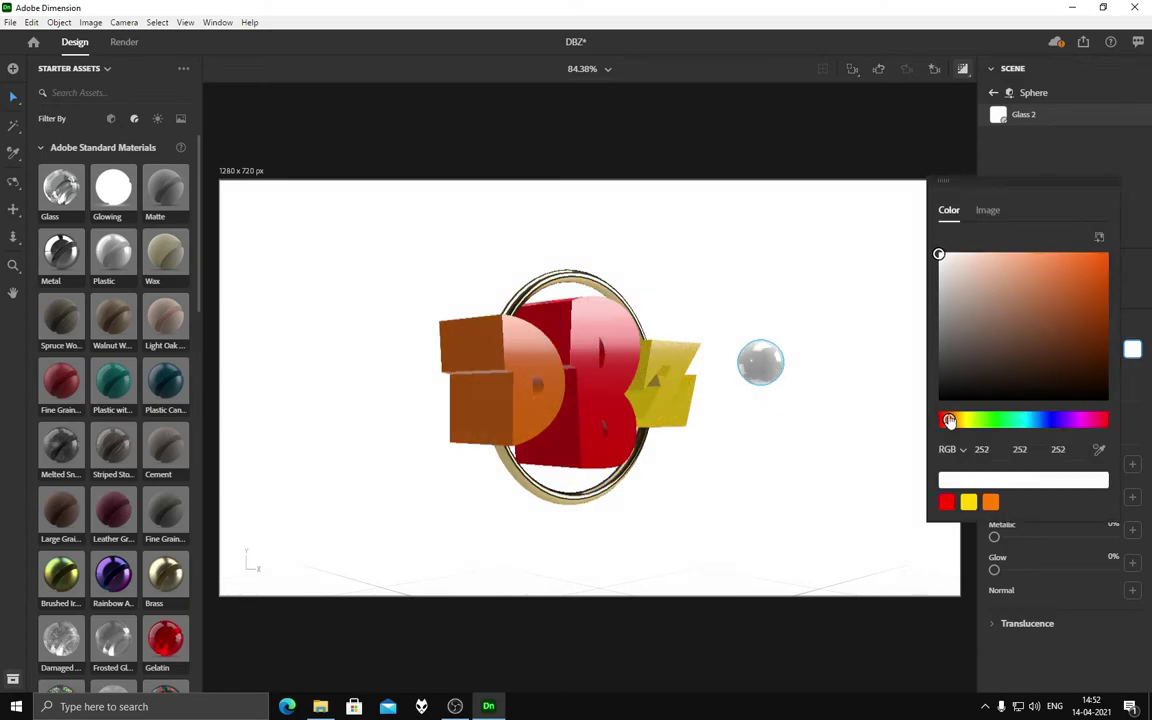
{"action": "left_click", "coordinate": [1100, 253]}
{"action": "left_click", "coordinate": [859, 139]}
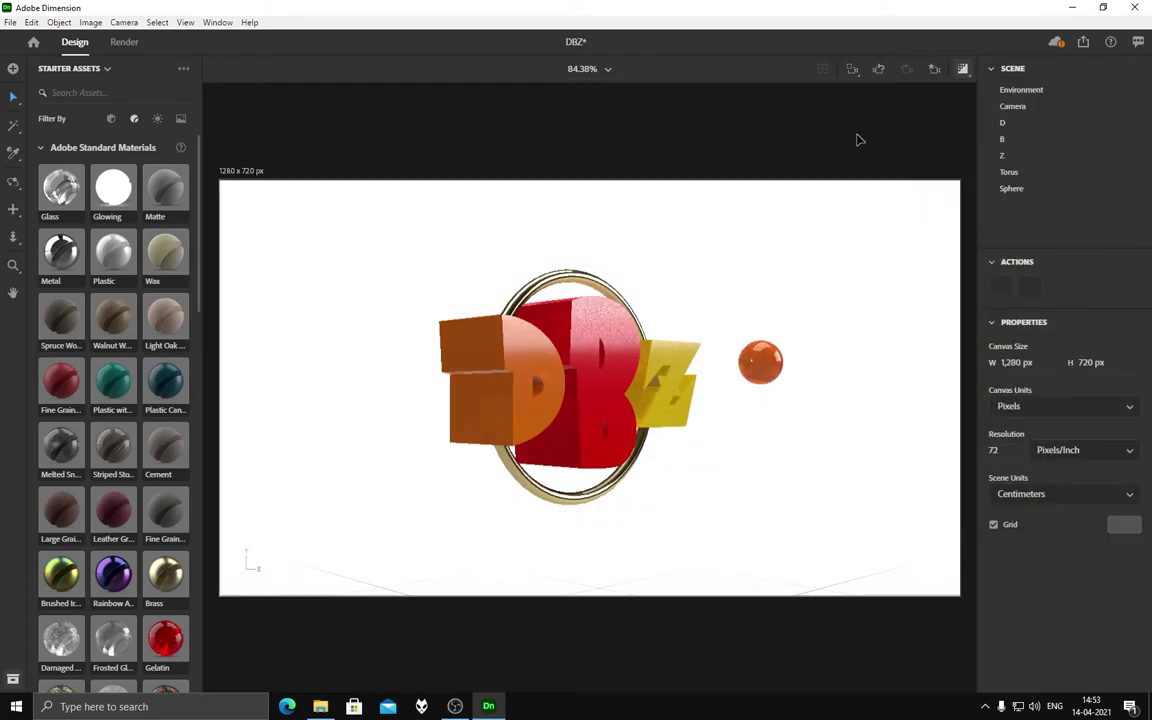
{"action": "left_click", "coordinate": [760, 360]}
{"action": "left_click", "coordinate": [934, 68]}
Step: Select the orange sphere and return to the bookmarked front view
{"action": "left_click", "coordinate": [741, 211]}
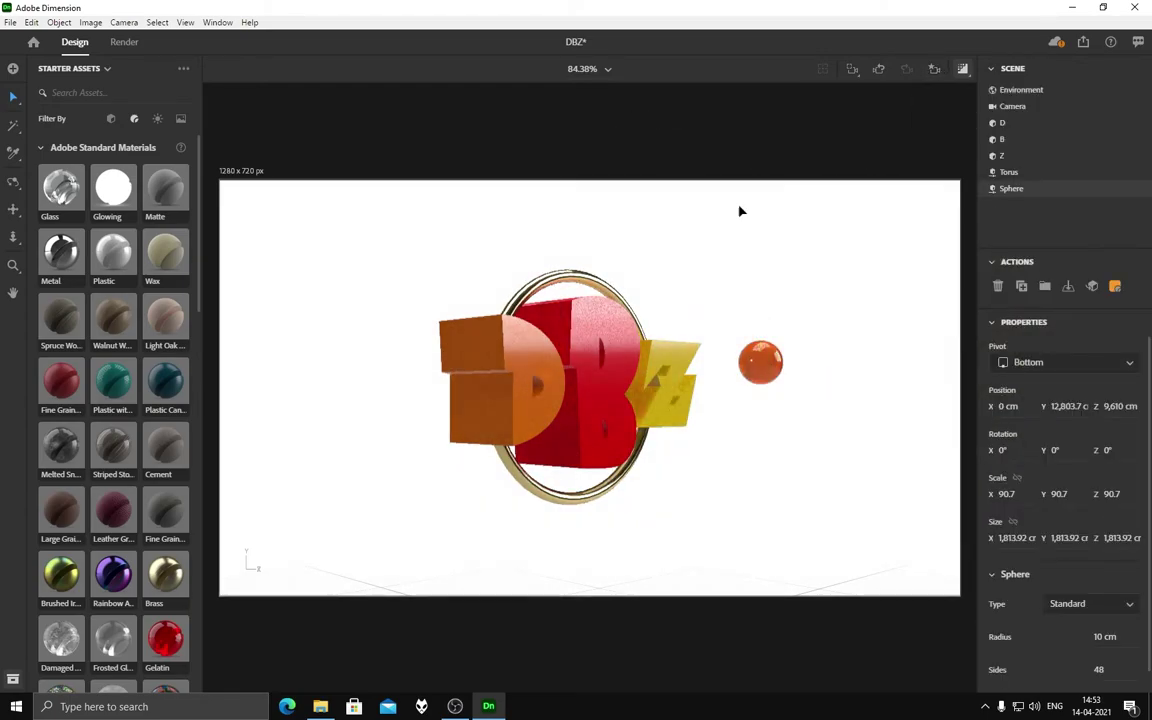
{"action": "key", "text": "1"}
{"action": "mouse_move", "coordinate": [651, 257]}
{"action": "left_mouse_down"}
{"action": "mouse_move", "coordinate": [727, 487]}
{"action": "mouse_move", "coordinate": [785, 313]}
{"action": "mouse_move", "coordinate": [353, 465]}
{"action": "mouse_move", "coordinate": [405, 463]}
{"action": "left_mouse_up"}
{"action": "left_click", "coordinate": [727, 487]}
{"action": "left_click", "coordinate": [935, 68]}
{"action": "left_click", "coordinate": [823, 116]}
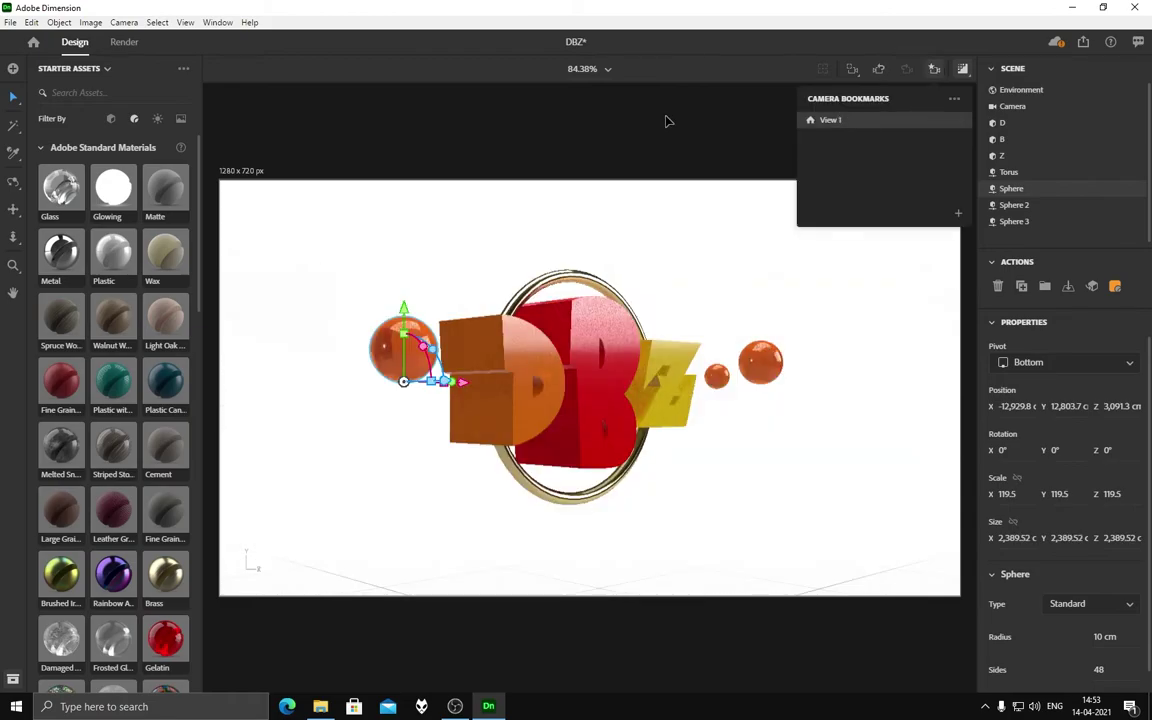
Step: Alt-drag copies of the sphere below, above and beside the letters, shrinking some
{"action": "mouse_move", "coordinate": [399, 362]}
{"action": "left_mouse_down", "text": "alt"}
{"action": "mouse_move", "coordinate": [468, 549]}
{"action": "mouse_move", "coordinate": [514, 540]}
{"action": "mouse_move", "coordinate": [530, 520]}
{"action": "left_mouse_up", "text": "alt"}
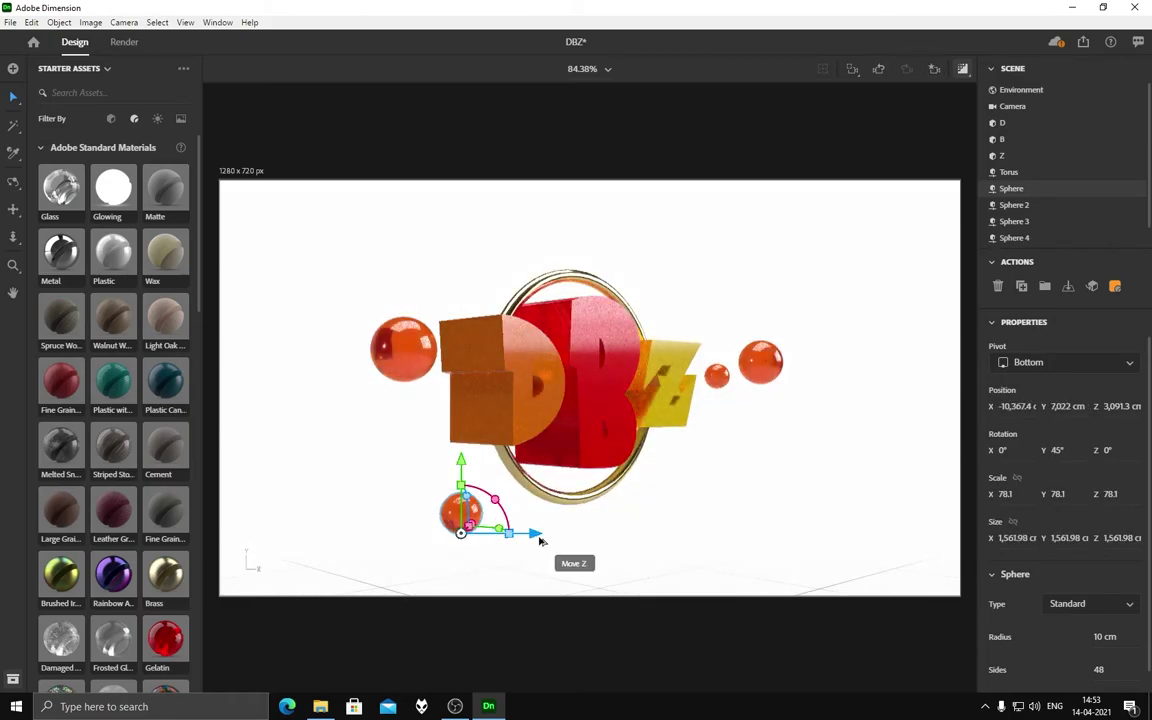
{"action": "left_click_drag", "start_coordinate": [460, 515], "coordinate": [662, 255], "text": "alt"}
{"action": "mouse_move", "coordinate": [688, 253]}
{"action": "left_mouse_down", "text": "alt"}
{"action": "mouse_move", "coordinate": [728, 252]}
{"action": "mouse_move", "coordinate": [682, 444]}
{"action": "left_mouse_up", "text": "alt"}
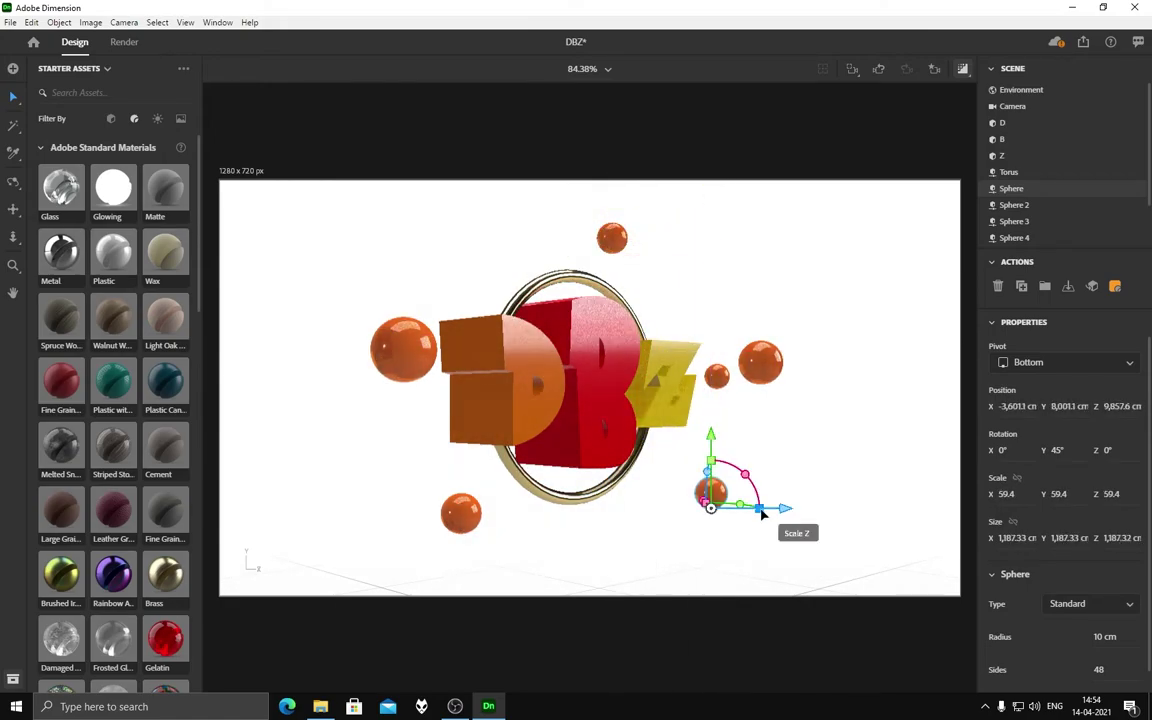
{"action": "mouse_move", "coordinate": [779, 516]}
{"action": "left_mouse_down"}
{"action": "mouse_move", "coordinate": [679, 490]}
{"action": "mouse_move", "coordinate": [648, 232]}
{"action": "mouse_move", "coordinate": [538, 262]}
{"action": "left_mouse_up"}
{"action": "left_click", "coordinate": [761, 391]}
{"action": "left_click", "coordinate": [770, 365]}
{"action": "left_click_drag", "start_coordinate": [758, 315], "coordinate": [758, 249]}
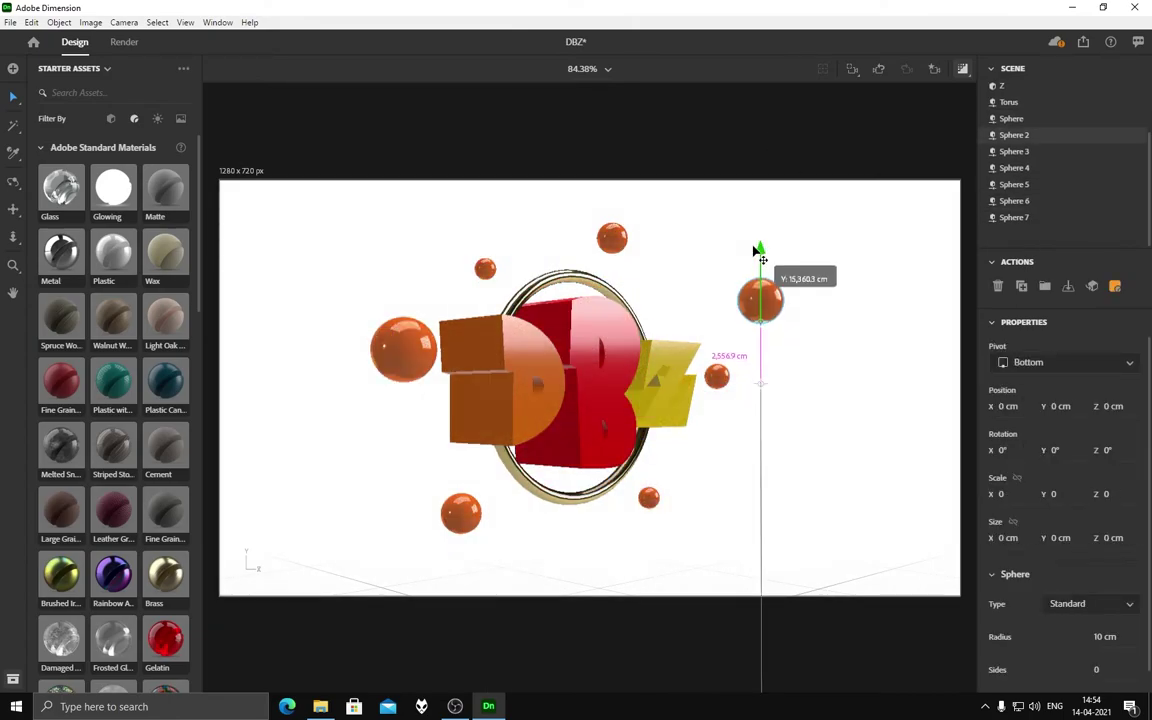
{"action": "left_click_drag", "start_coordinate": [821, 321], "coordinate": [787, 321]}
{"action": "left_click", "coordinate": [653, 506]}
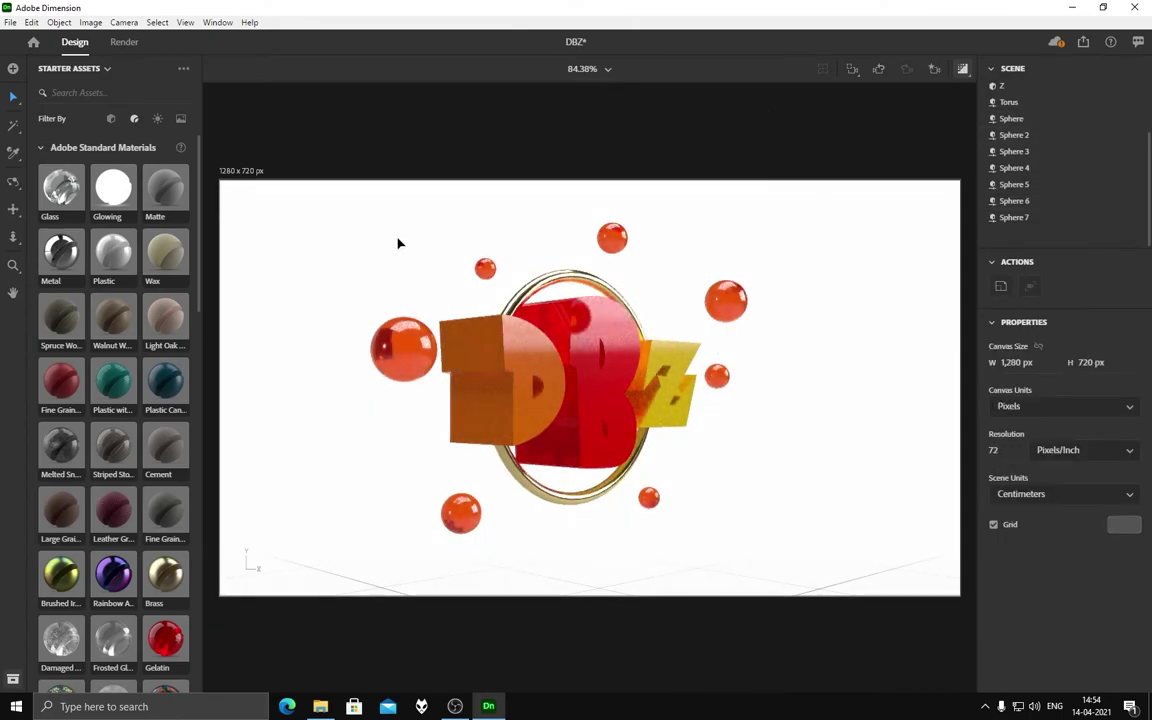
Step: Apply the Diagonal Gradient image from Starter Assets as the background and accept Match Image
{"action": "left_click", "coordinate": [181, 118]}
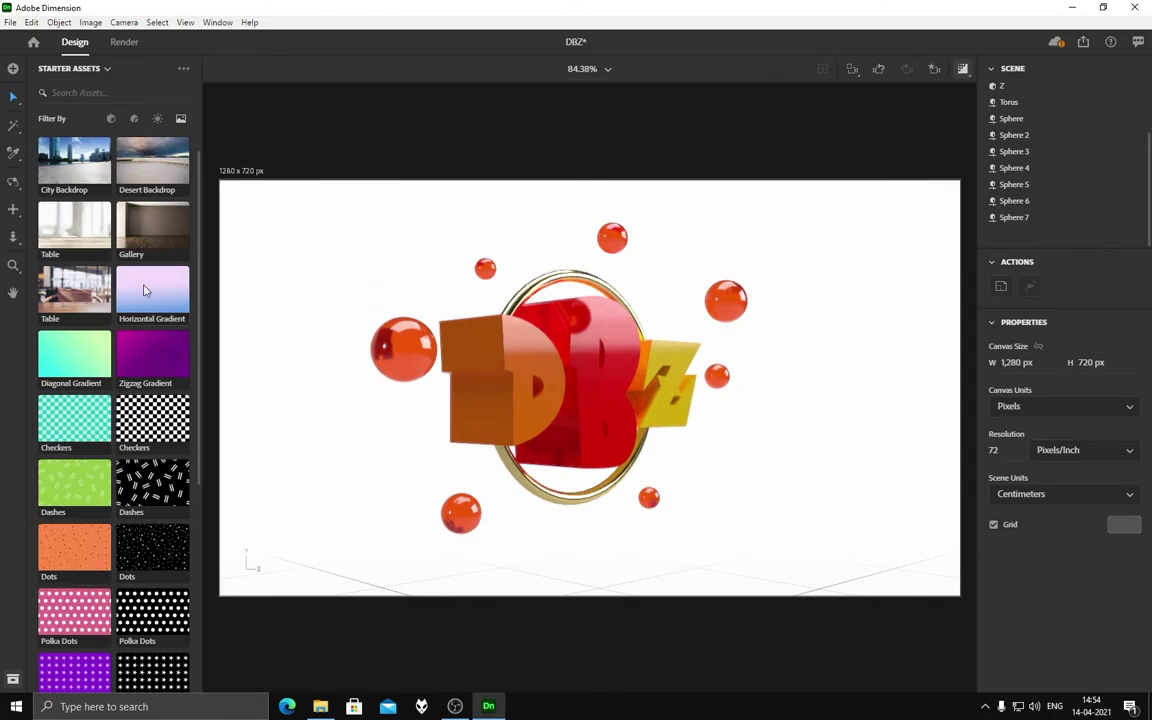
{"action": "left_click_drag", "start_coordinate": [81, 350], "coordinate": [537, 213]}
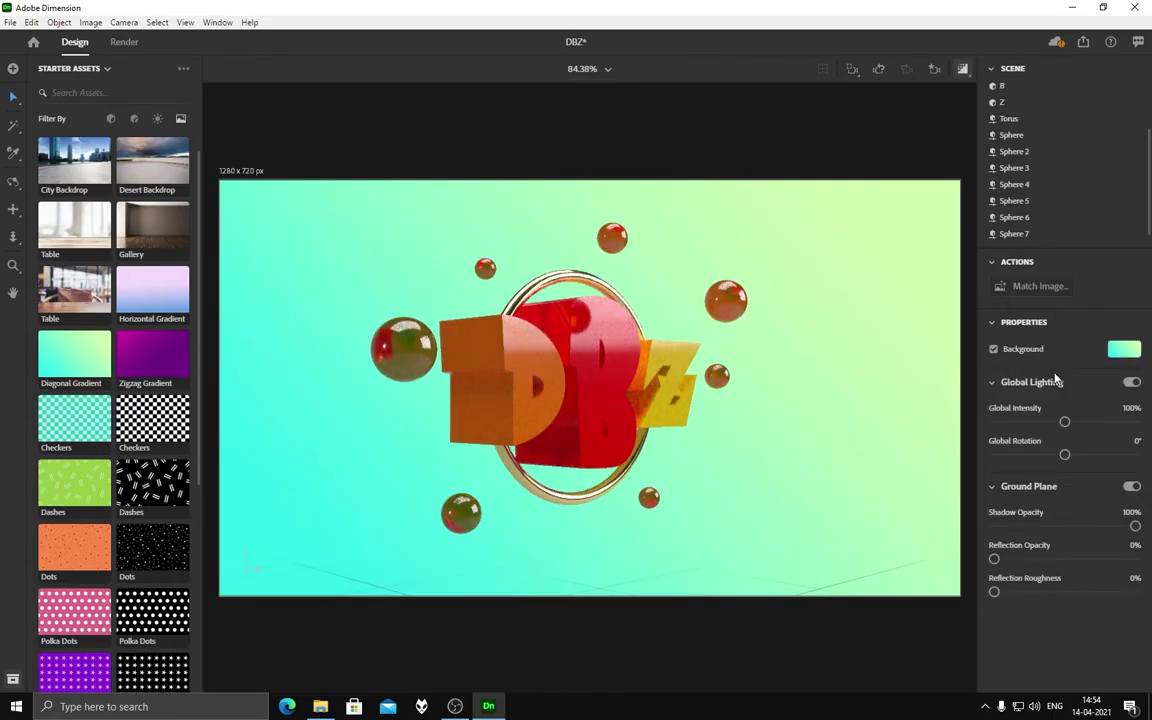
{"action": "left_click", "coordinate": [1020, 286]}
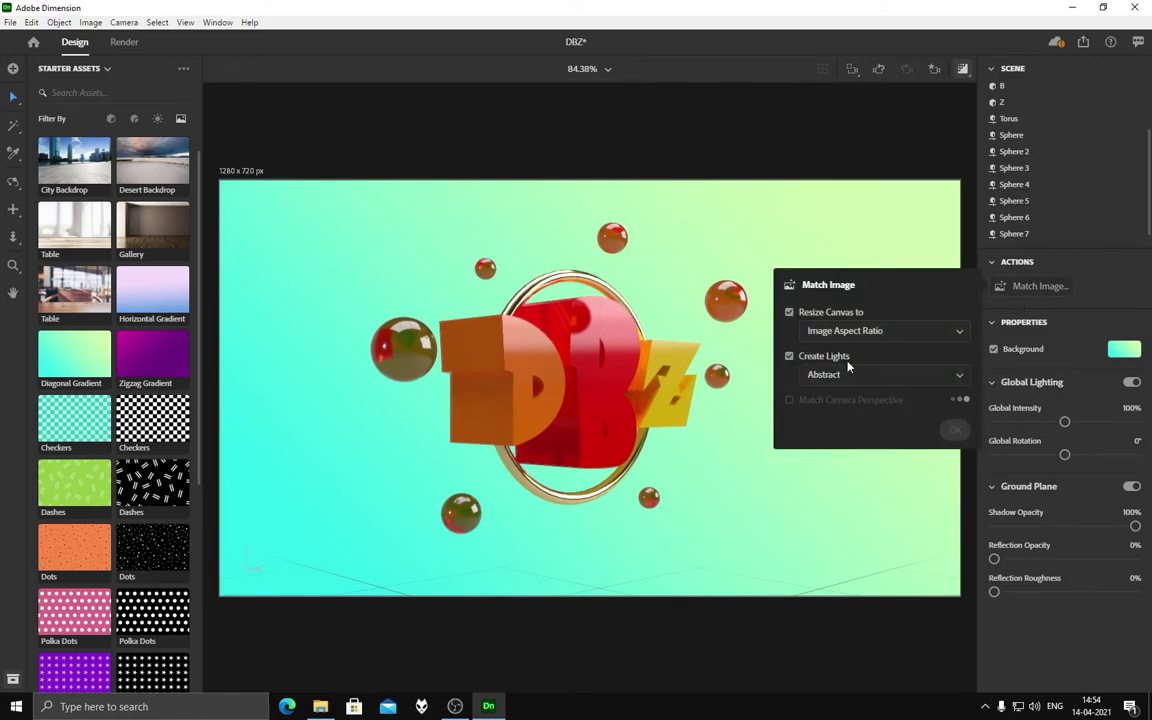
{"action": "key", "text": "Return"}
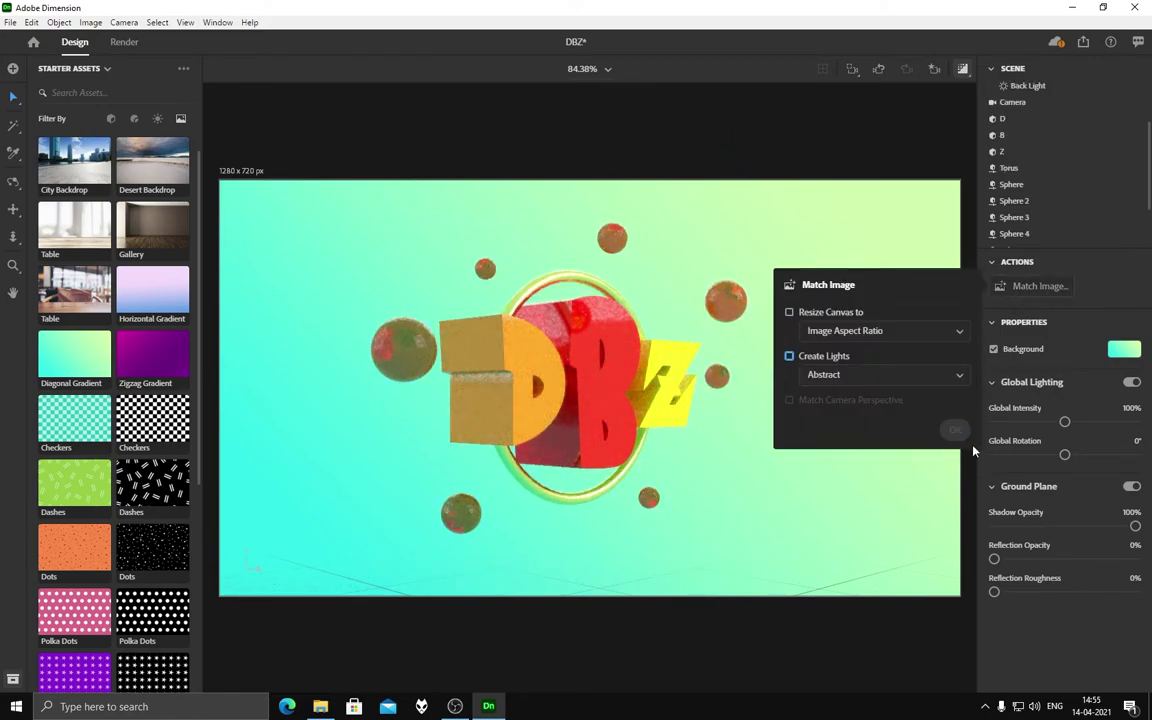
{"action": "left_click", "coordinate": [858, 152]}
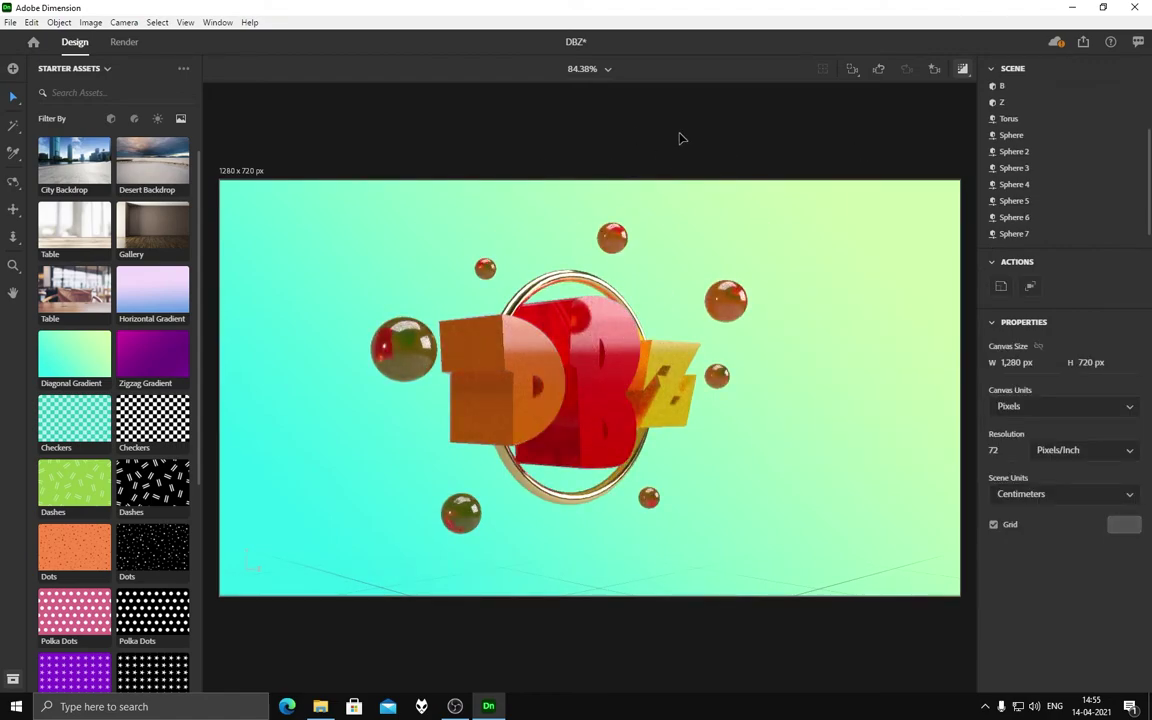
{"action": "scroll", "coordinate": [1010, 100], "scroll_direction": "up", "scroll_amount": 2}
Step: Turn off Render Preview
{"action": "left_click", "coordinate": [1020, 89]}
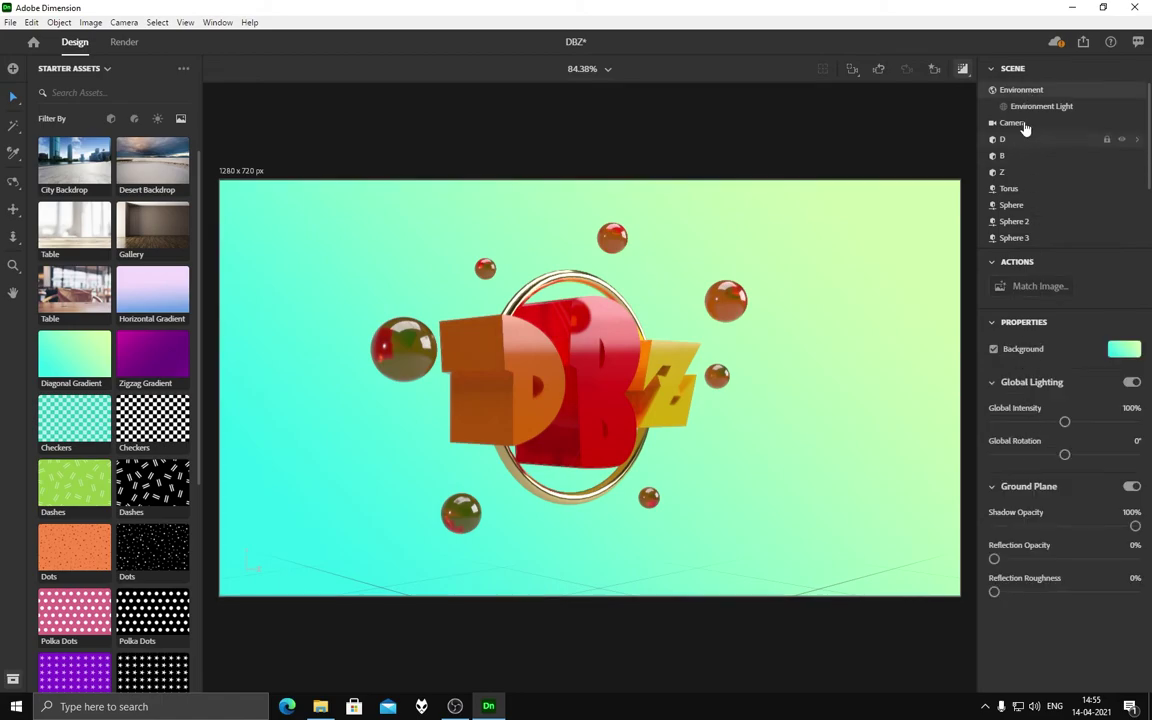
{"action": "left_click", "coordinate": [1040, 106]}
{"action": "left_click", "coordinate": [1012, 122]}
{"action": "left_click", "coordinate": [790, 152]}
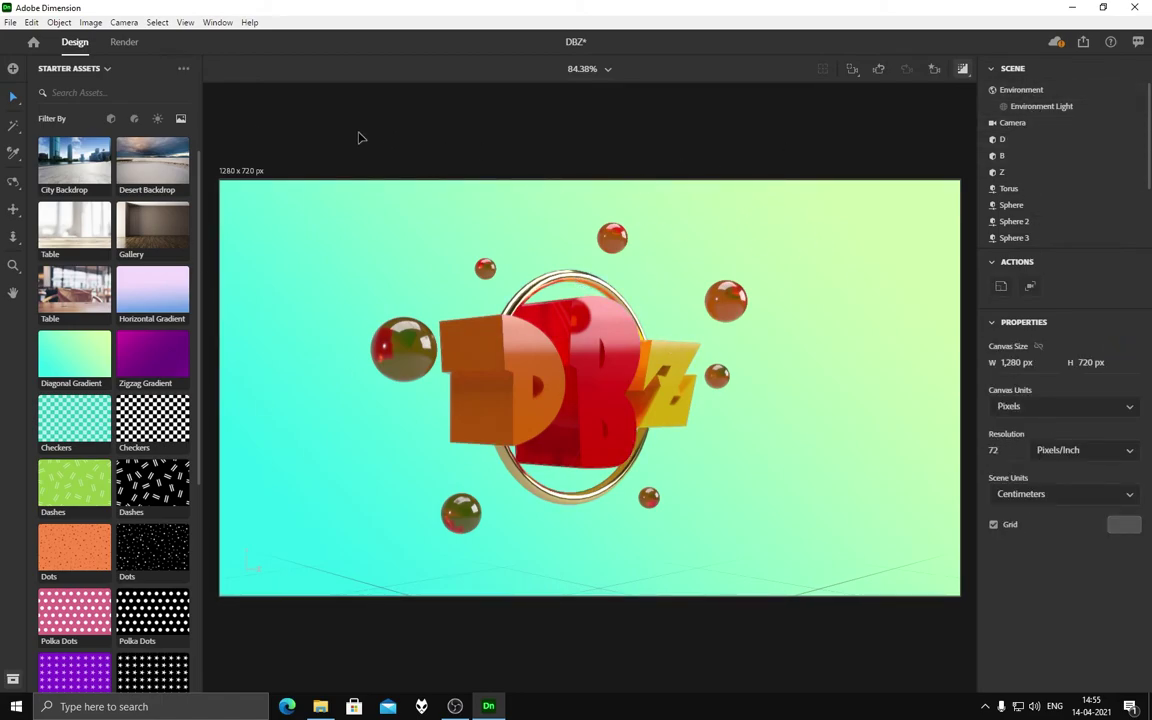
{"action": "left_click", "coordinate": [962, 69]}
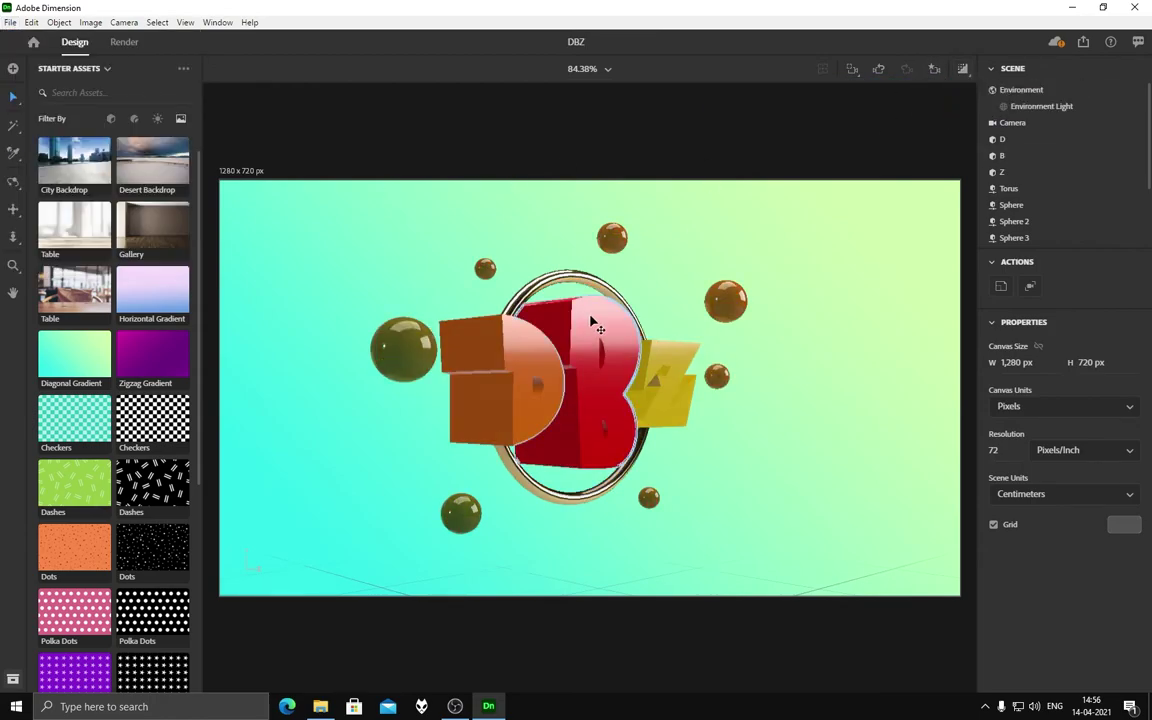
Step: Select all letters, the ring and spheres in the Scene panel and group them with Ctrl+G
{"action": "left_click", "coordinate": [1026, 92]}
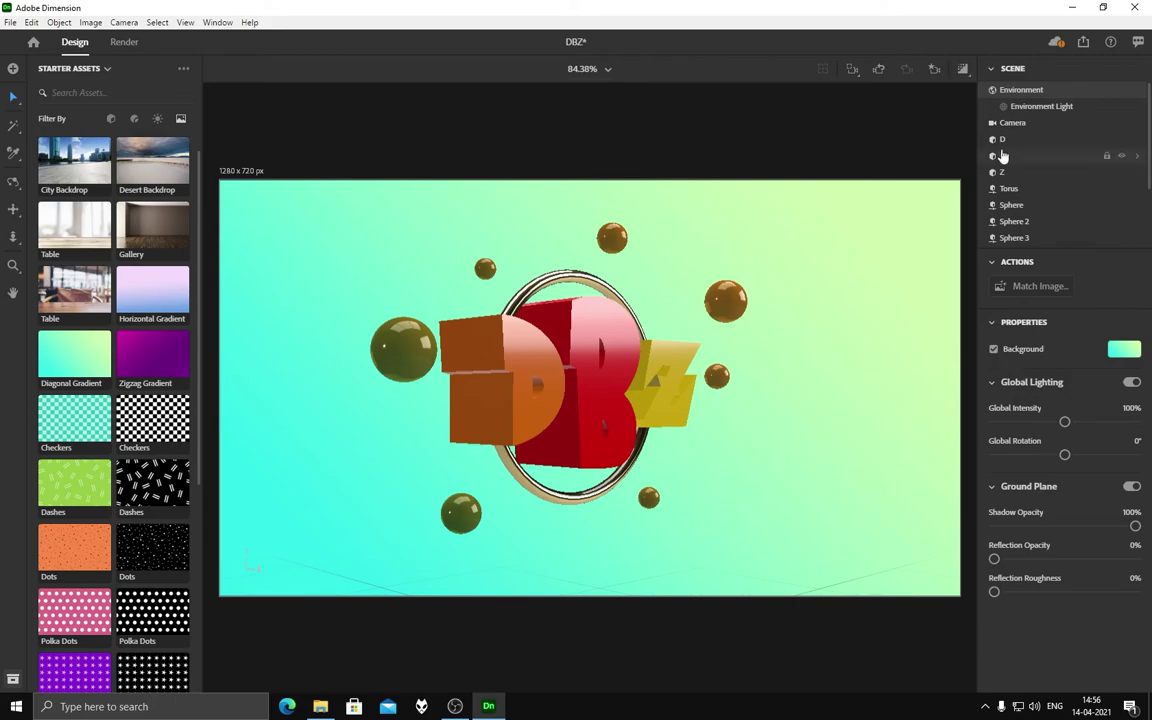
{"action": "left_click", "coordinate": [900, 134]}
{"action": "left_click", "coordinate": [1030, 106]}
{"action": "left_click", "coordinate": [1012, 122]}
{"action": "left_click", "coordinate": [1001, 139]}
{"action": "scroll", "coordinate": [1022, 247], "scroll_direction": "down", "scroll_amount": 2}
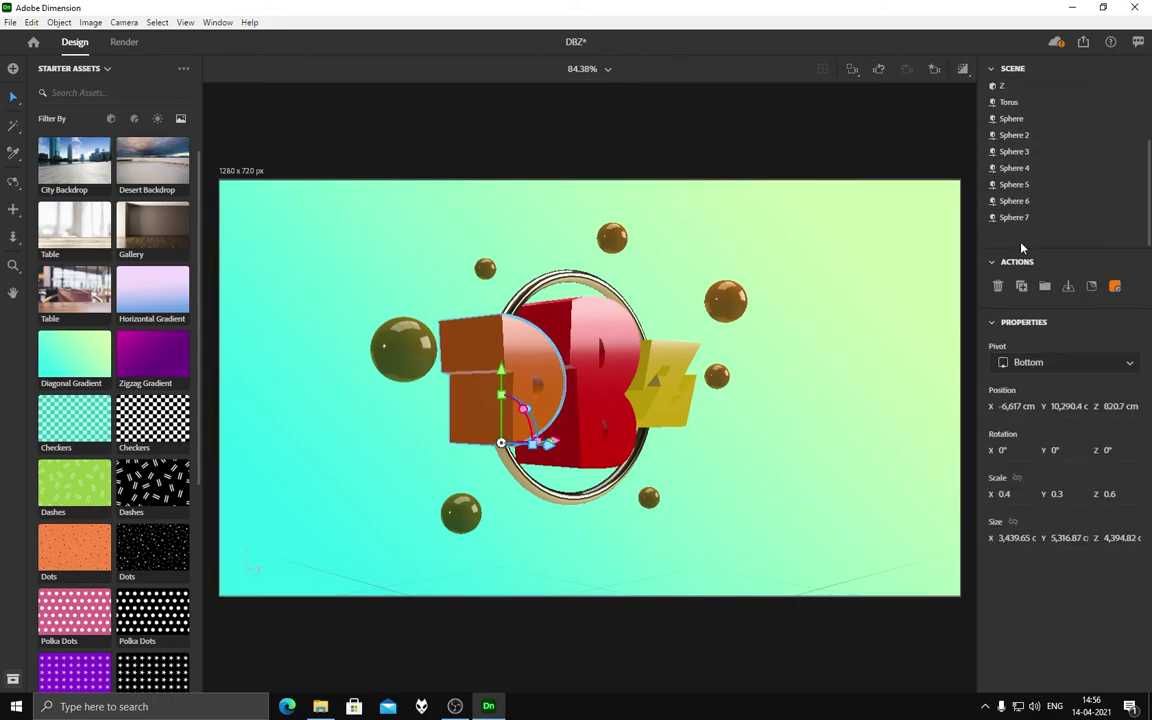
{"action": "scroll", "coordinate": [1022, 247], "scroll_direction": "up", "scroll_amount": 2}
{"action": "left_click", "coordinate": [890, 108]}
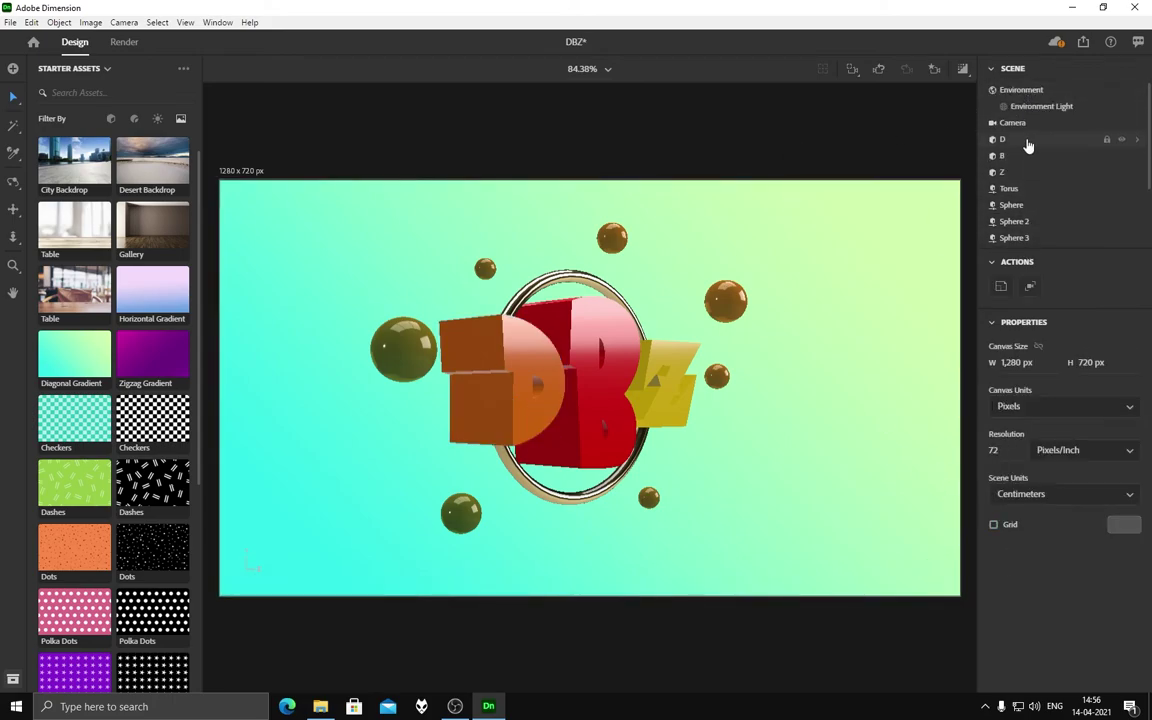
{"action": "scroll", "coordinate": [1028, 145], "scroll_direction": "down", "scroll_amount": 2}
{"action": "left_click", "coordinate": [1020, 206], "text": "shift"}
{"action": "key", "text": "ctrl+g"}
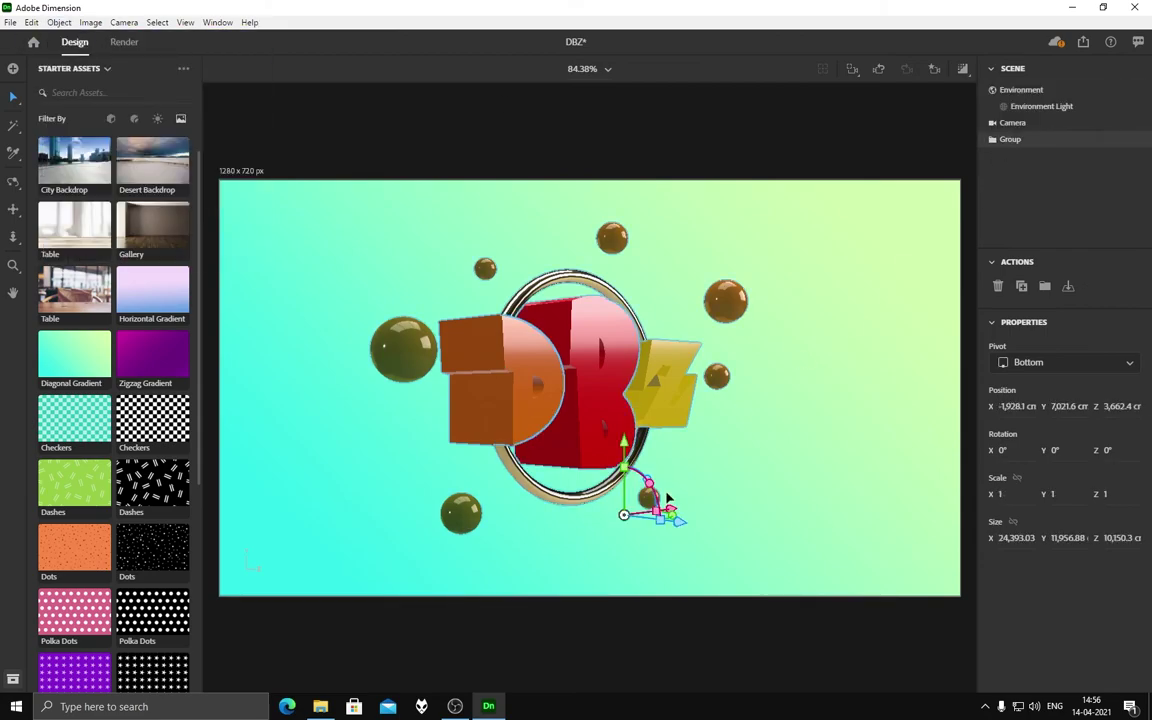
Step: Pan to centre the logo and save the DBZ document via File > Save
{"action": "left_click", "coordinate": [13, 209]}
{"action": "left_click_drag", "start_coordinate": [569, 137], "coordinate": [594, 137]}
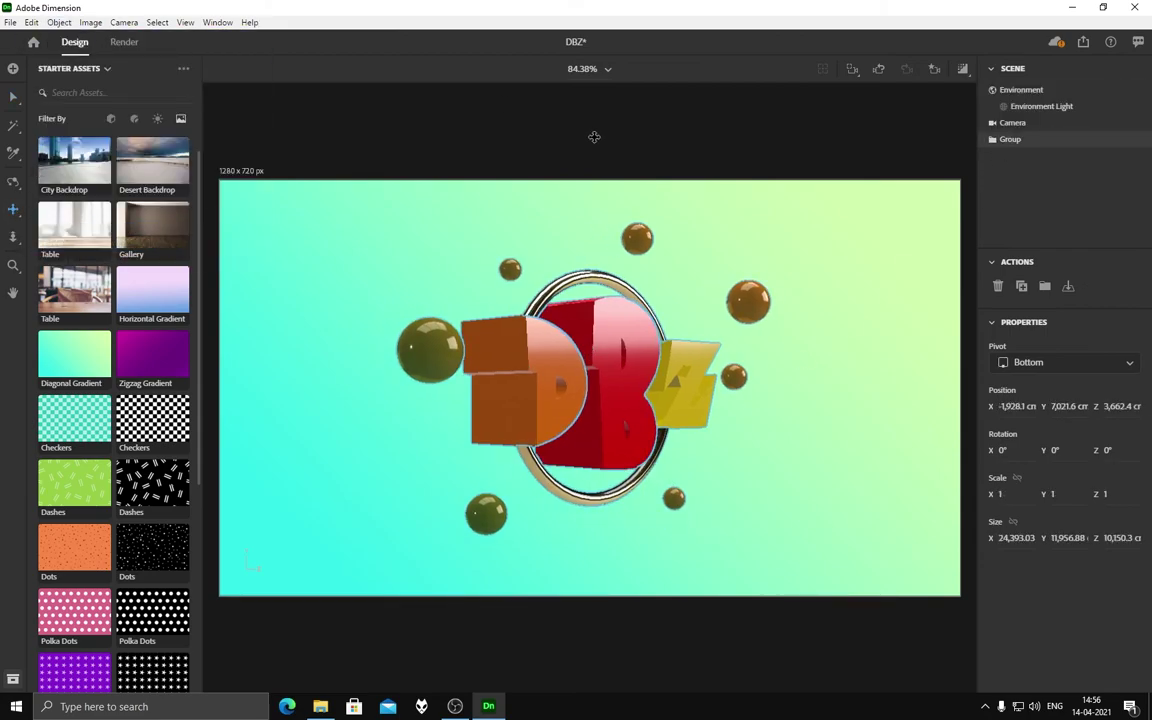
{"action": "key", "text": "v"}
{"action": "left_click", "coordinate": [483, 141]}
{"action": "left_click", "coordinate": [10, 22]}
{"action": "left_click", "coordinate": [30, 143]}
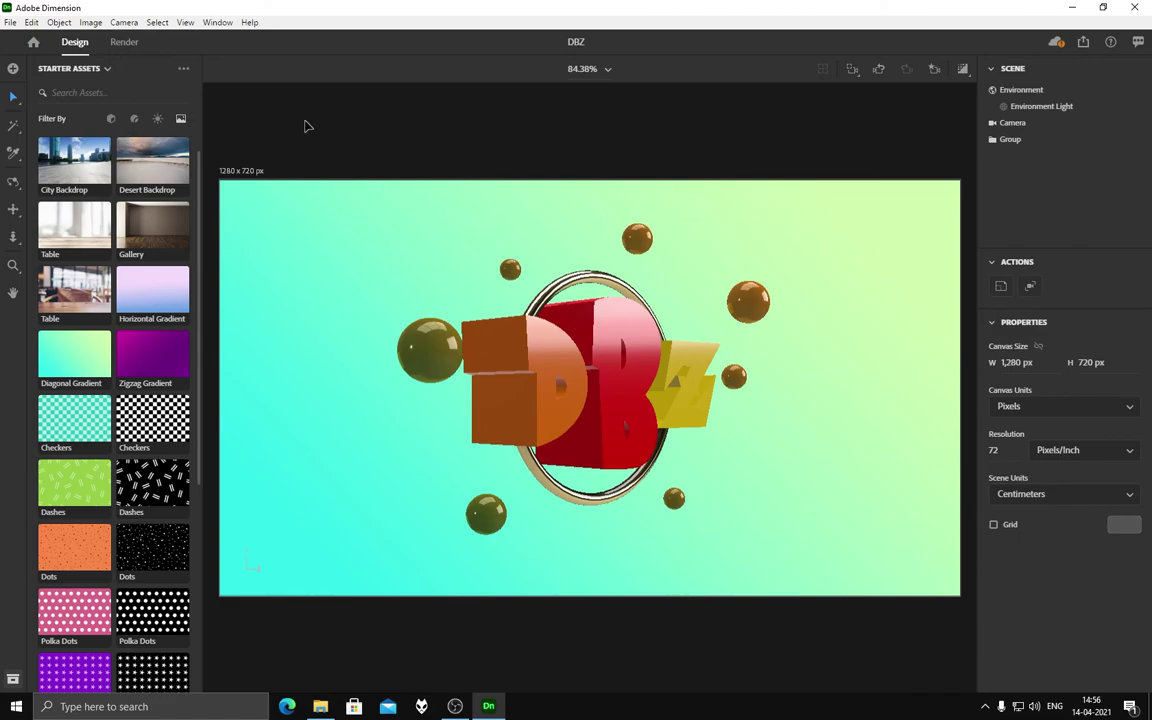
{"action": "left_click", "coordinate": [124, 42]}
Step: Start a High-quality PSD render of the DBZ scene's Current View
{"action": "left_click", "coordinate": [1103, 343]}
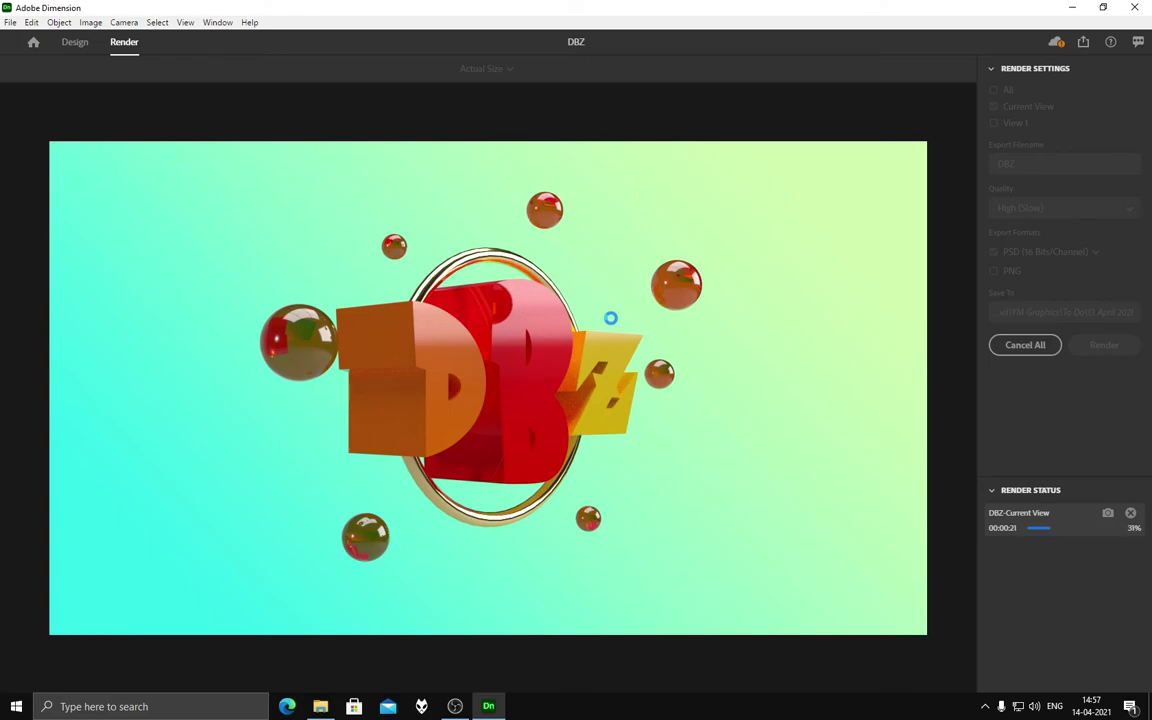
Step: Apply the Glowing material to the torus inside the group and turn on Render Preview
{"action": "left_click", "coordinate": [75, 42]}
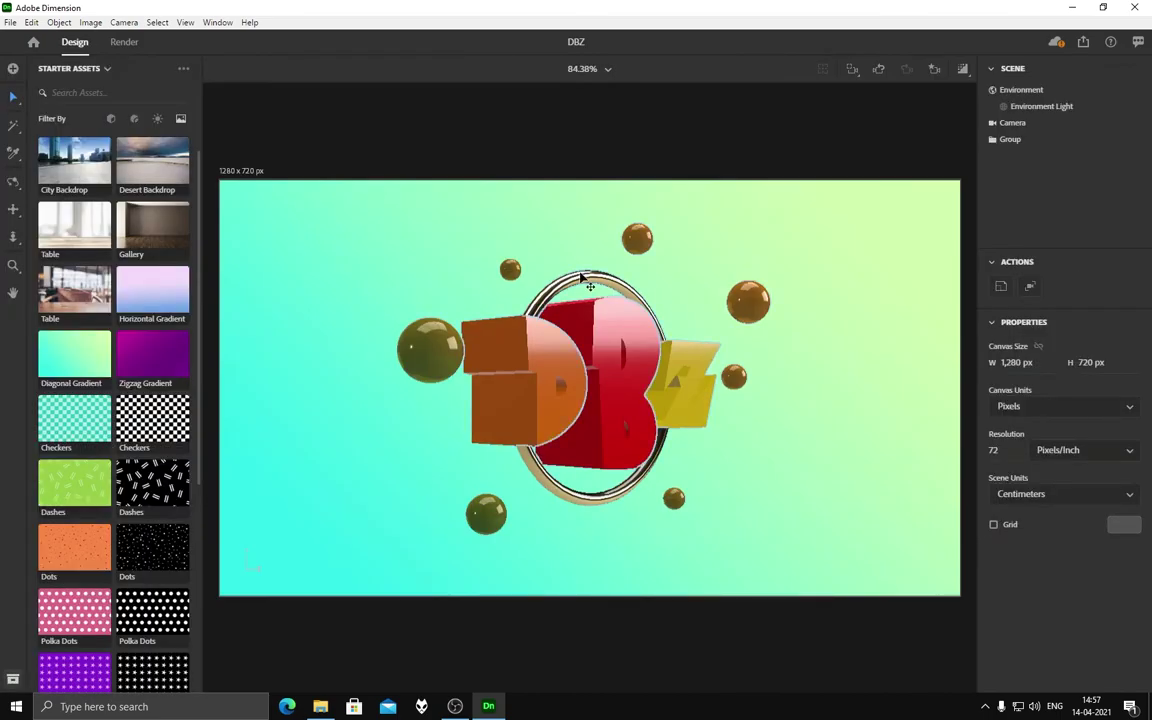
{"action": "left_click", "coordinate": [1047, 146]}
{"action": "left_click", "coordinate": [1020, 242]}
{"action": "left_click", "coordinate": [134, 118]}
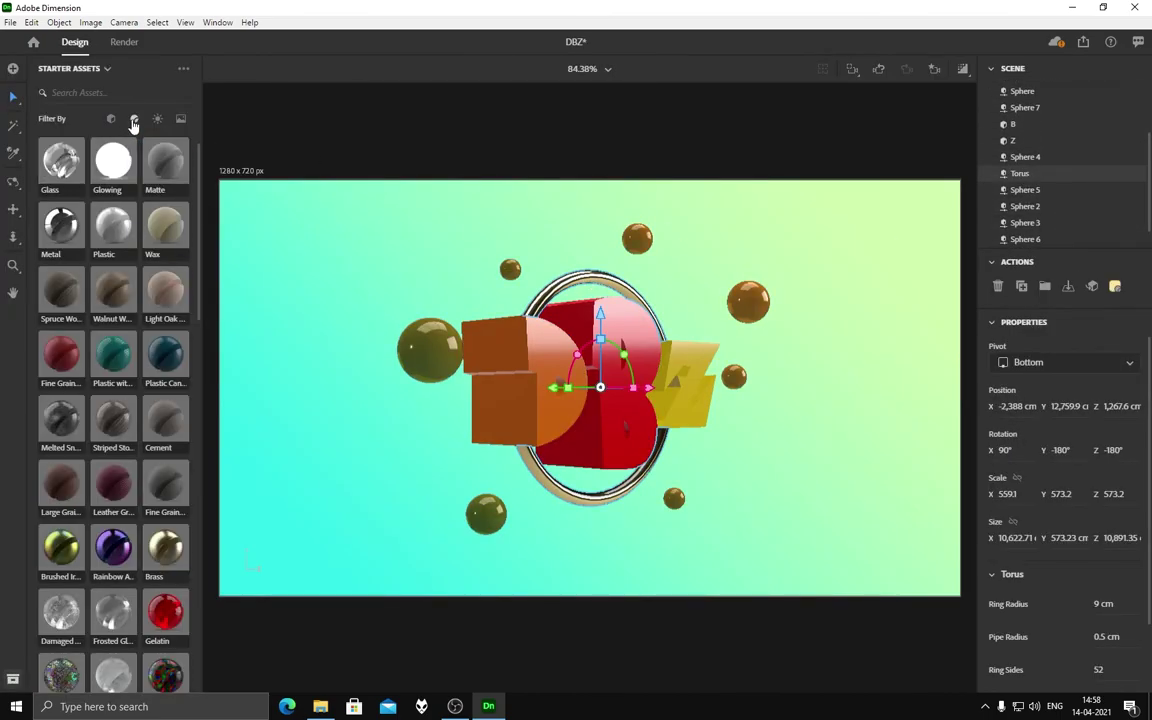
{"action": "left_click", "coordinate": [113, 162]}
{"action": "left_click", "coordinate": [962, 68]}
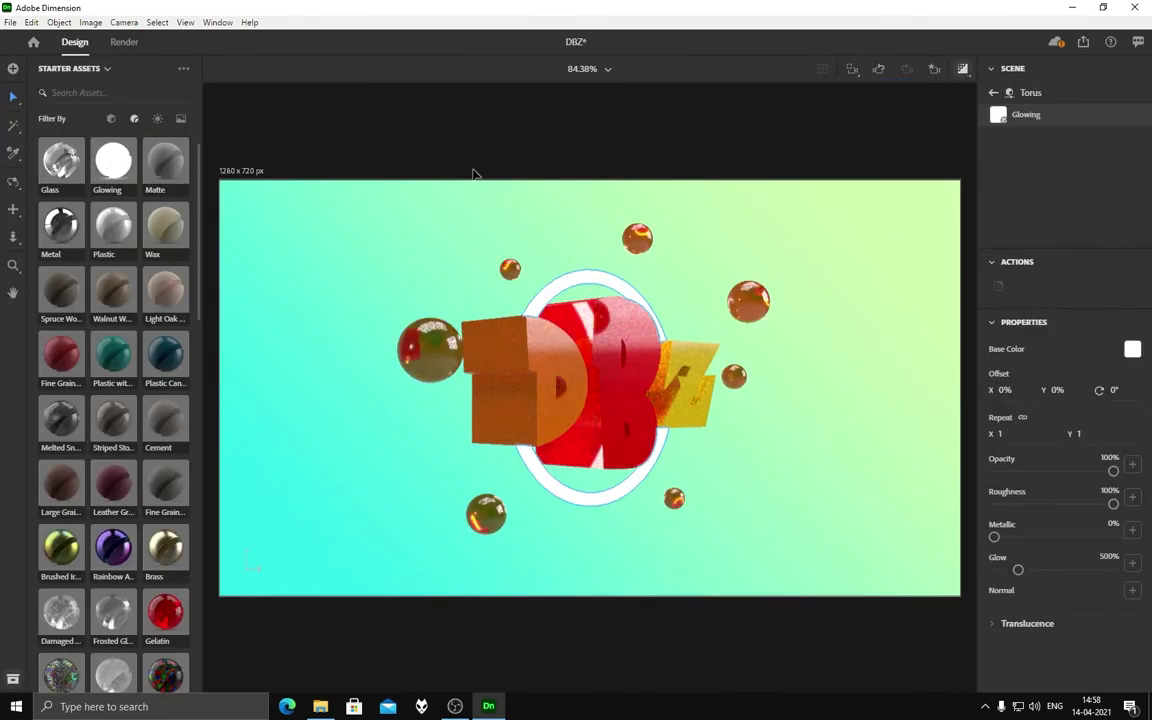
{"action": "left_click", "coordinate": [619, 146]}
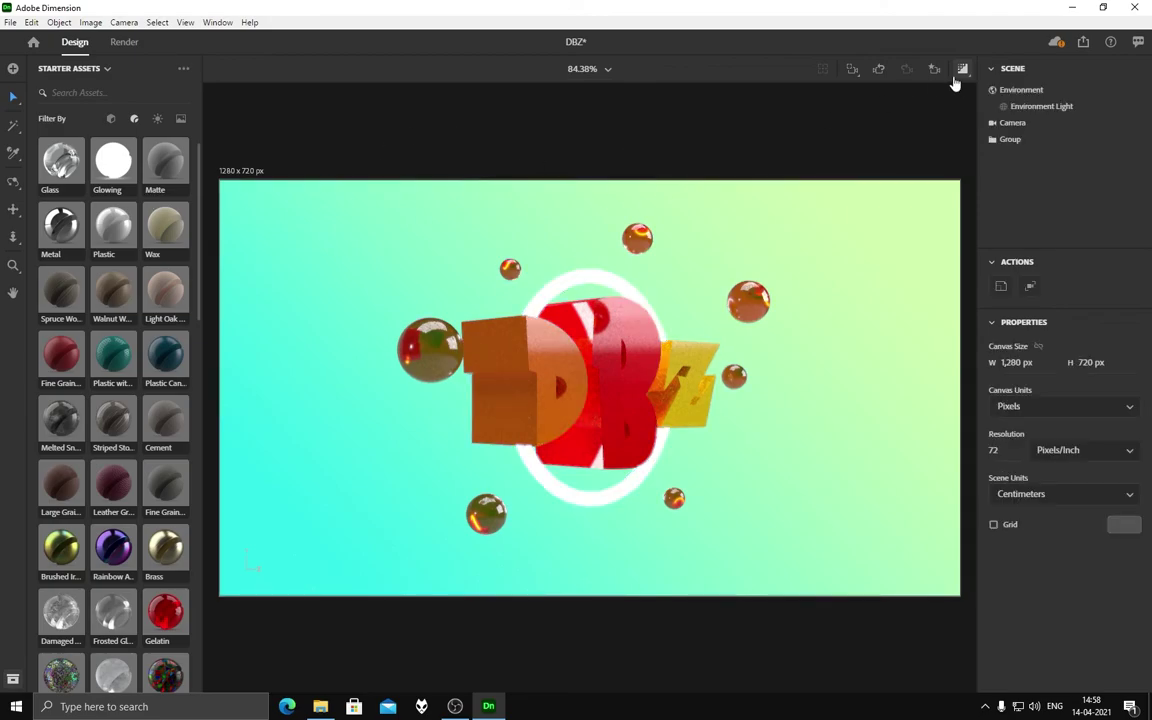
Step: Replace the ring's material with Metal, 100% metallic and 2% roughness
{"action": "left_click", "coordinate": [676, 500]}
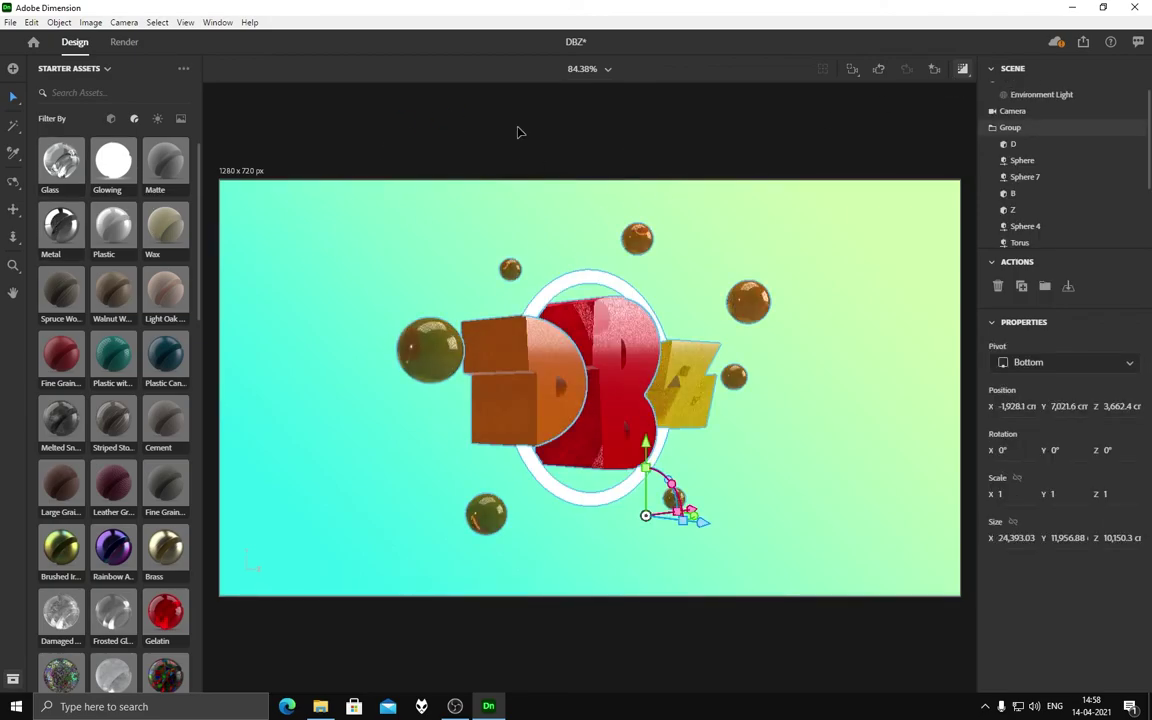
{"action": "left_click", "coordinate": [62, 22]}
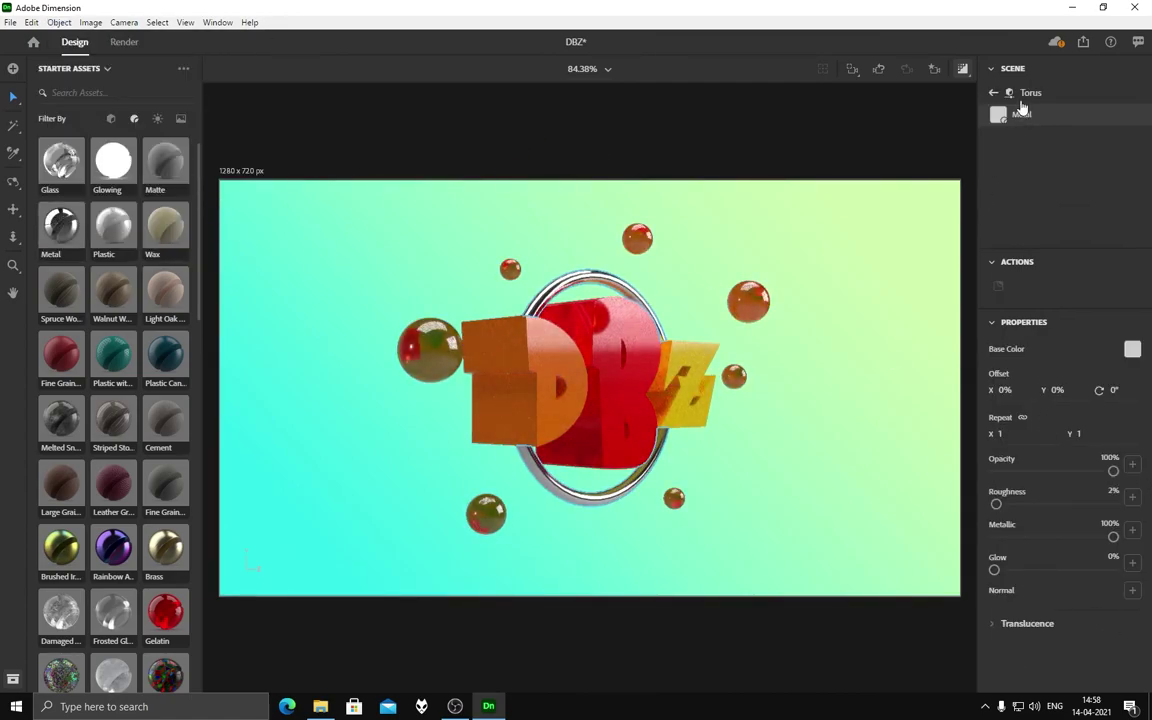
{"action": "left_click", "coordinate": [1020, 101]}
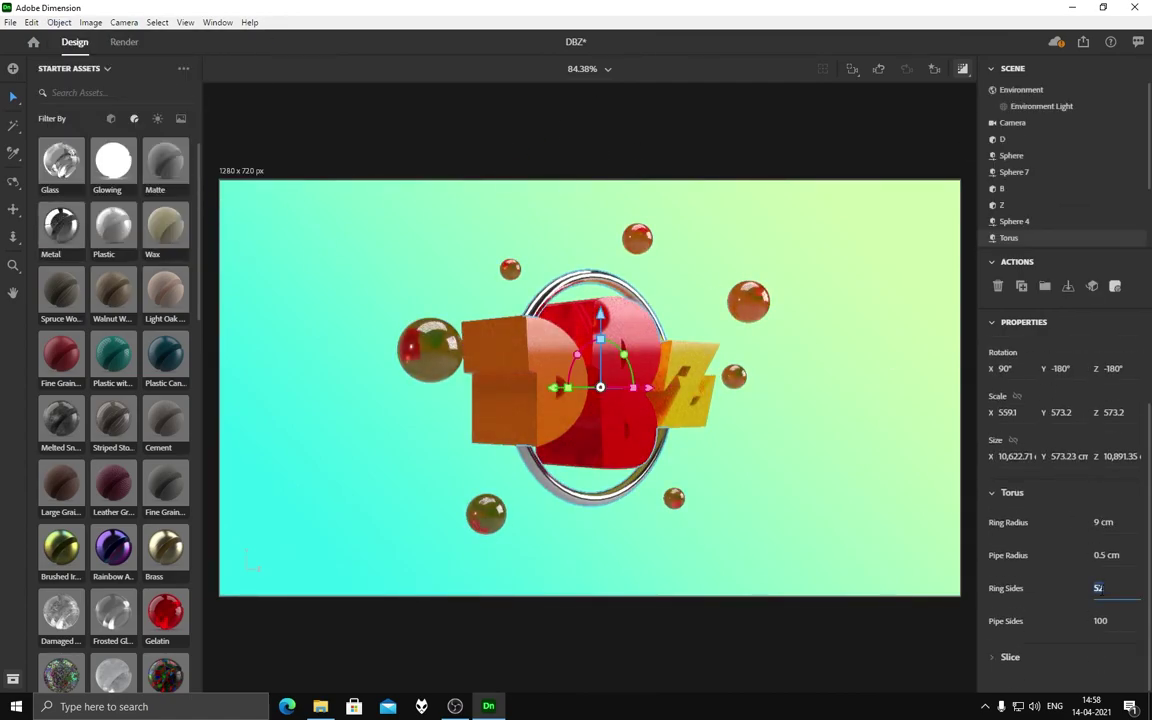
{"action": "left_click", "coordinate": [517, 152]}
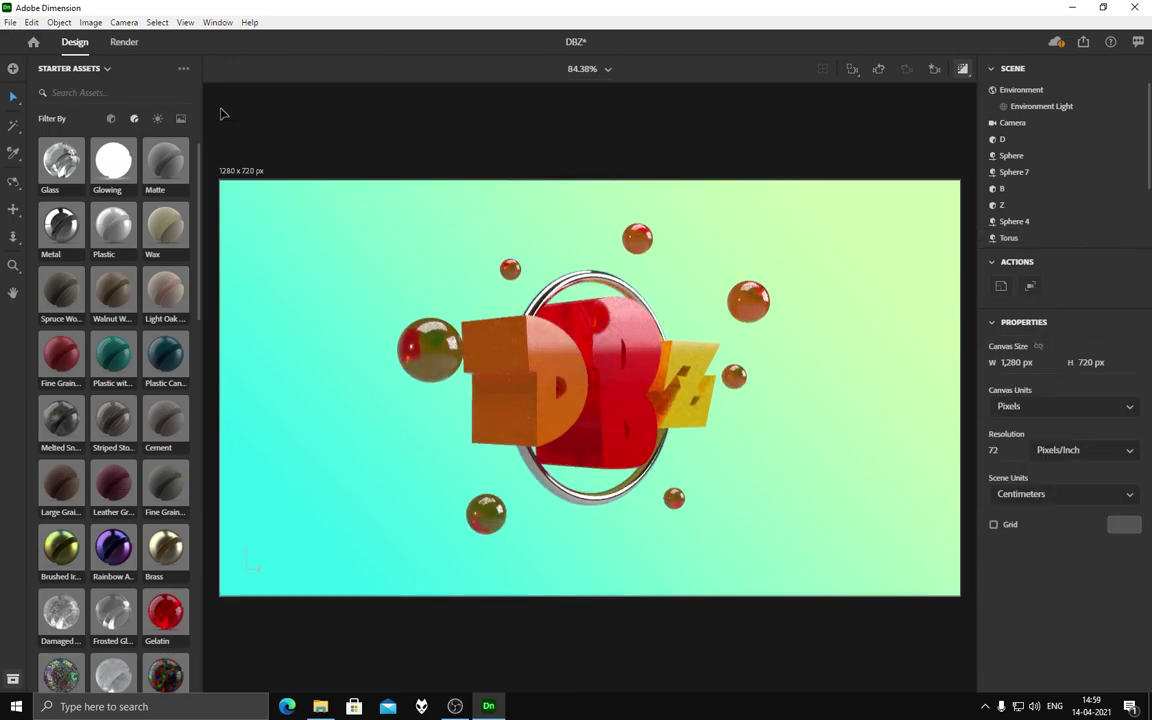